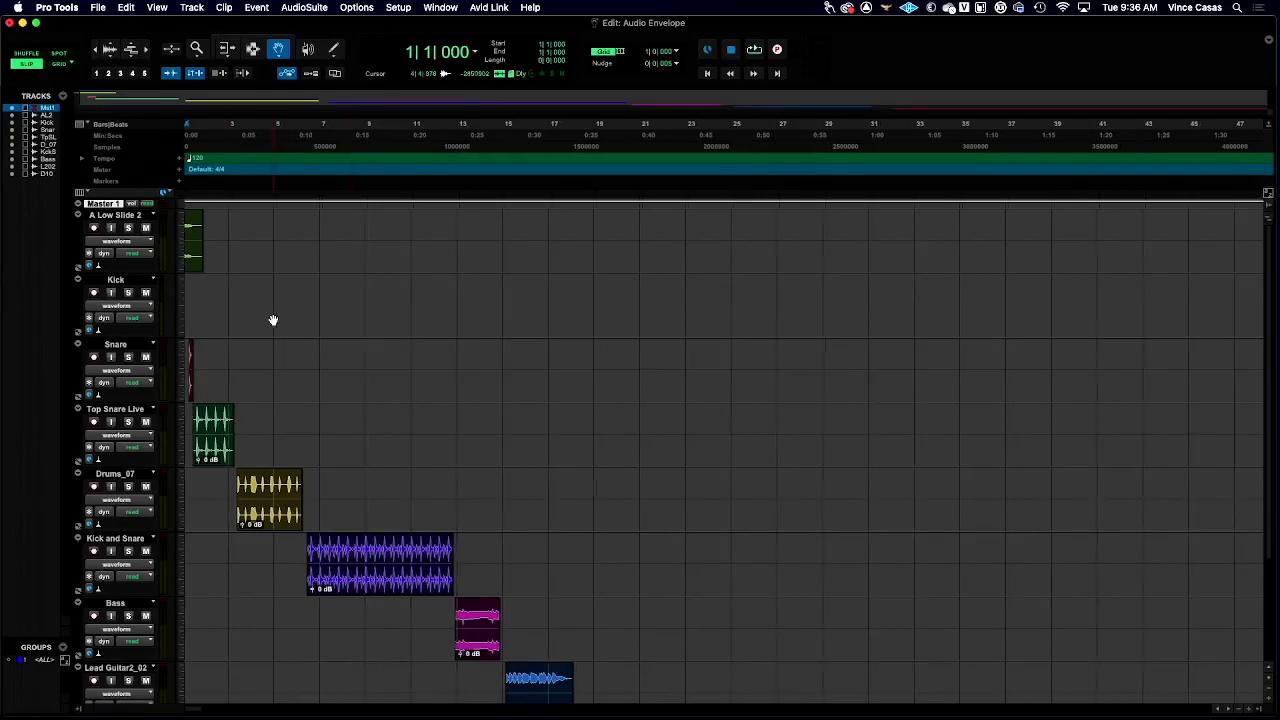
Look over the session's audio tracks and enlarge the timeline around the opening guitar slide and drum clips.
{"action": "scroll", "coordinate": [274, 320], "scroll_direction": "down", "scroll_amount": 3}
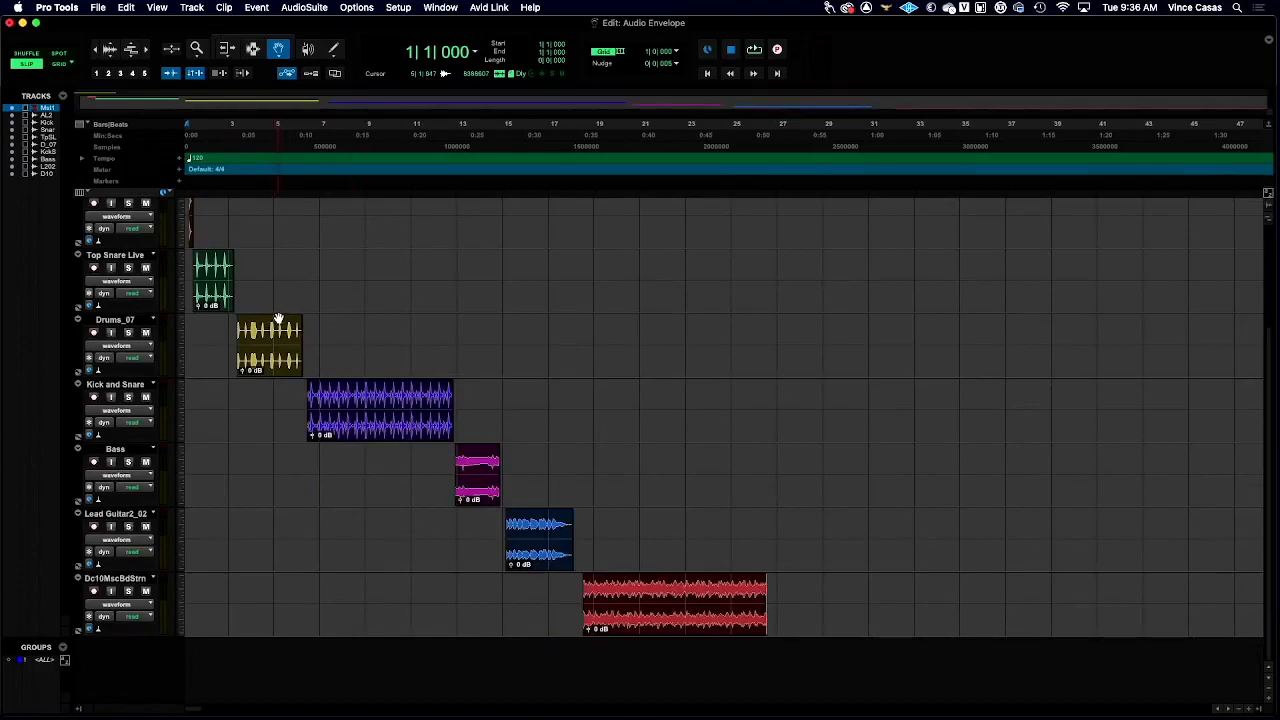
{"action": "scroll", "coordinate": [279, 320], "scroll_direction": "up", "scroll_amount": 3}
{"action": "left_click", "coordinate": [253, 49]}
{"action": "left_click", "coordinate": [145, 50]}
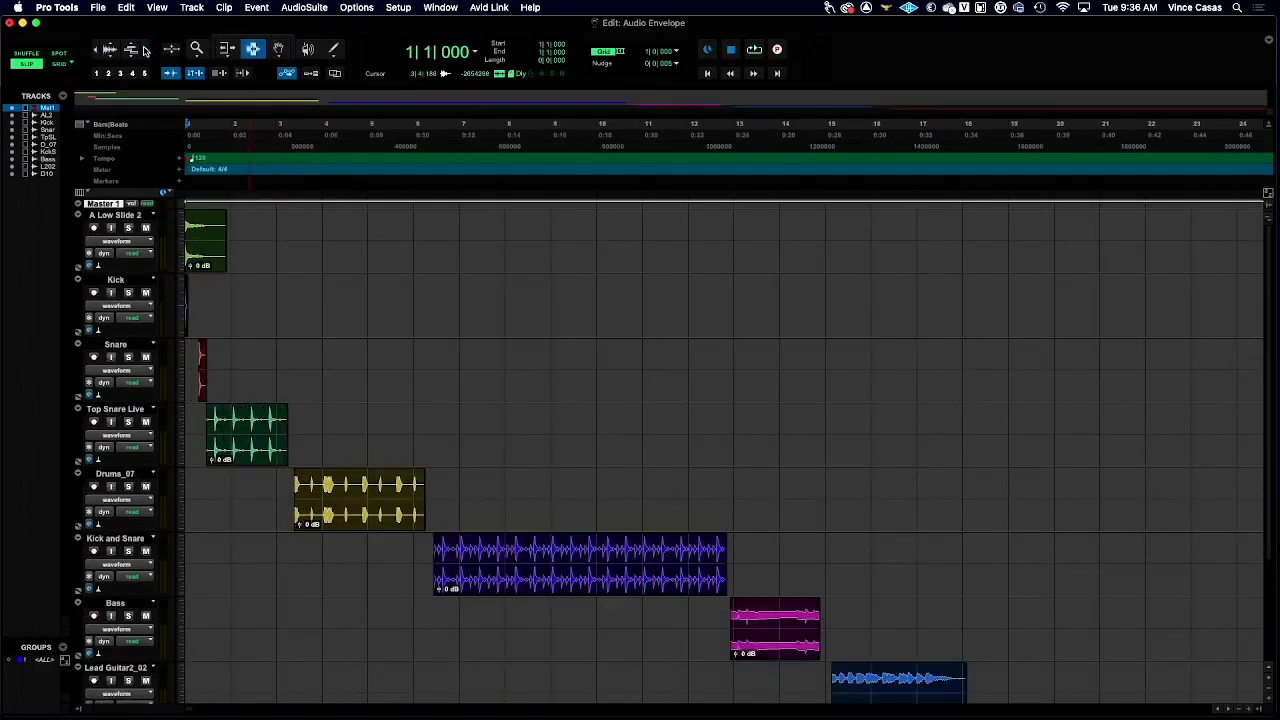
{"action": "left_click", "coordinate": [145, 50]}
{"action": "left_click", "coordinate": [145, 50]}
{"action": "left_click", "coordinate": [145, 50]}
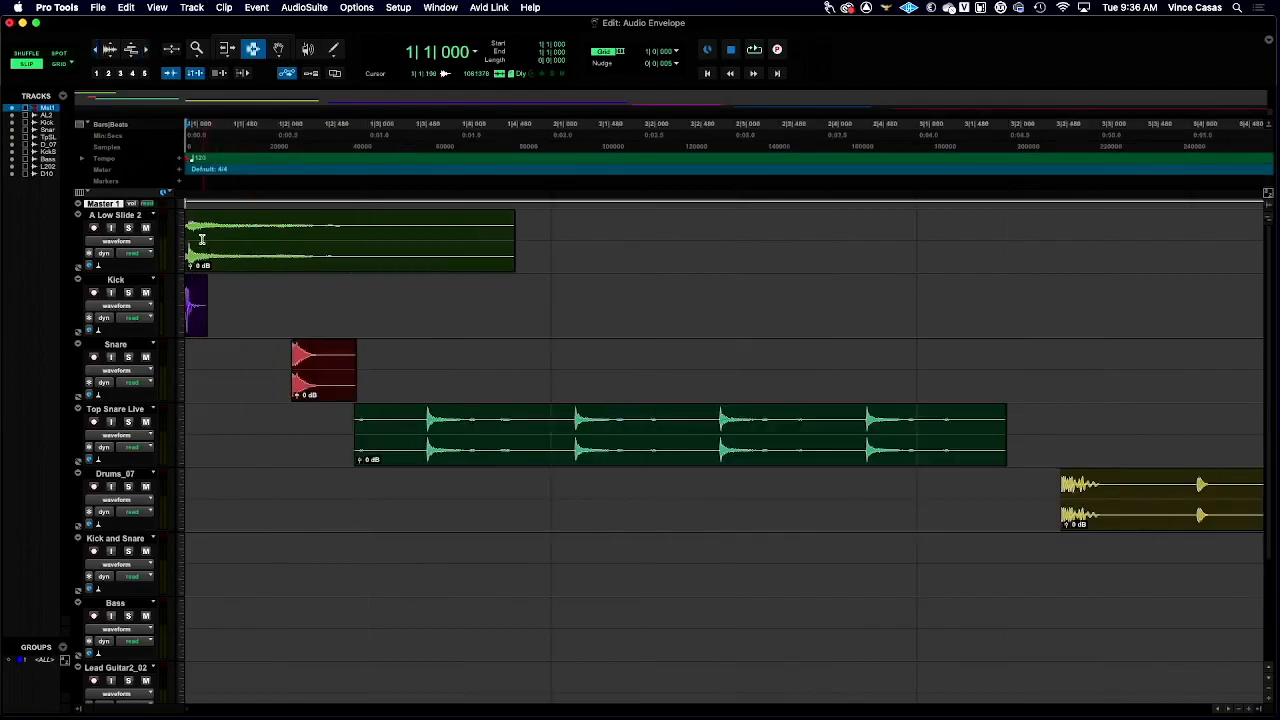
{"action": "left_click", "coordinate": [94, 56]}
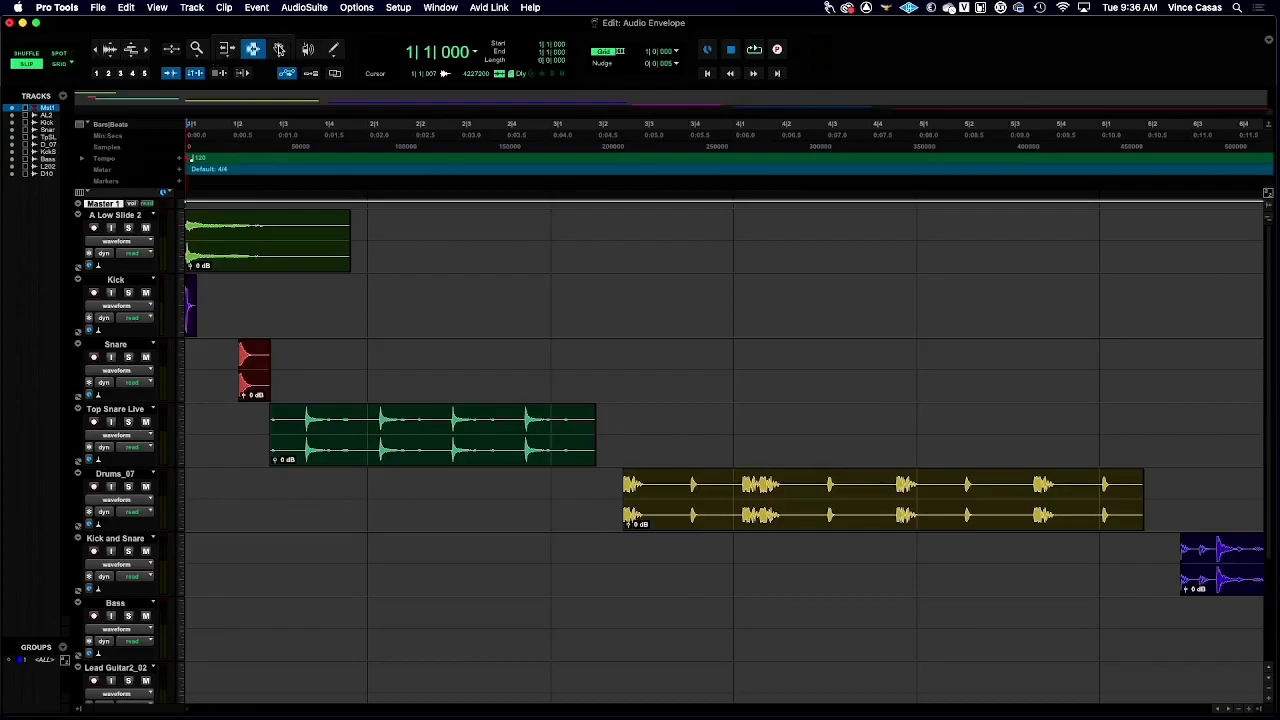
Audition the A Low Slide 2 track in solo, followed by the Kick track on its own.
{"action": "left_click", "coordinate": [128, 228]}
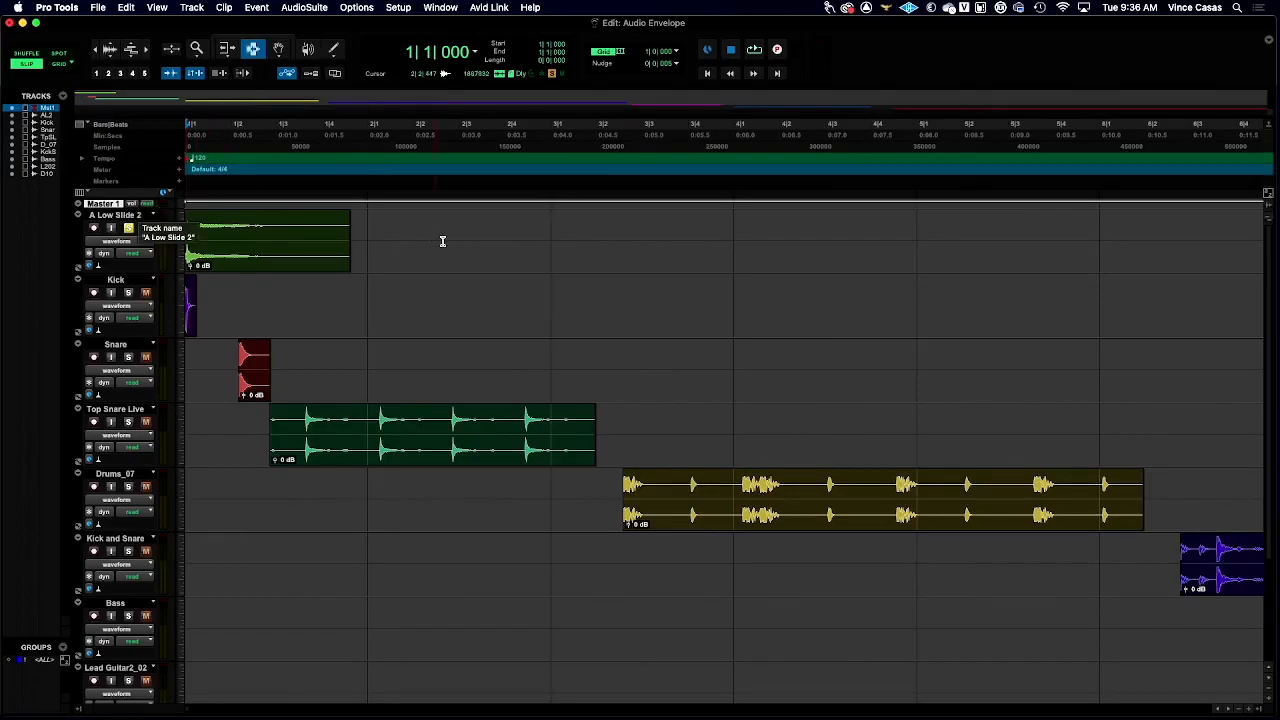
{"action": "key", "text": "space"}
{"action": "key", "text": "space"}
{"action": "left_click", "coordinate": [128, 228]}
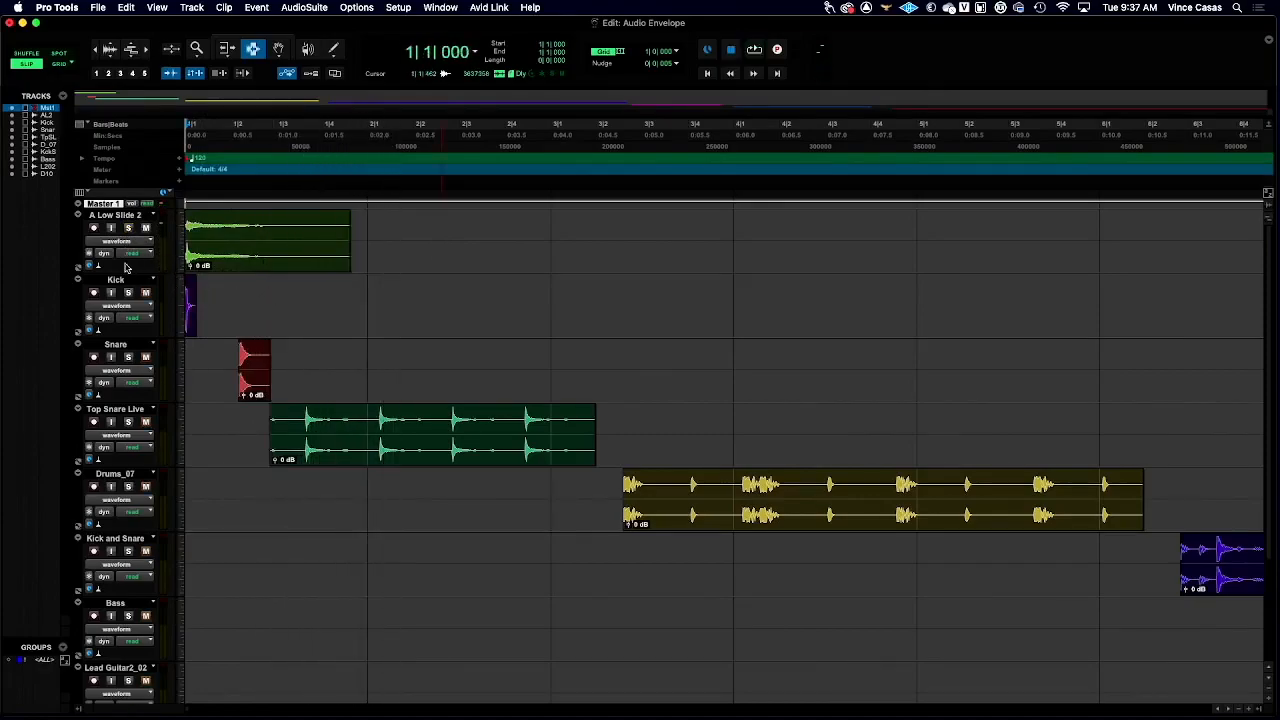
{"action": "left_click", "coordinate": [129, 293]}
{"action": "key", "text": "space"}
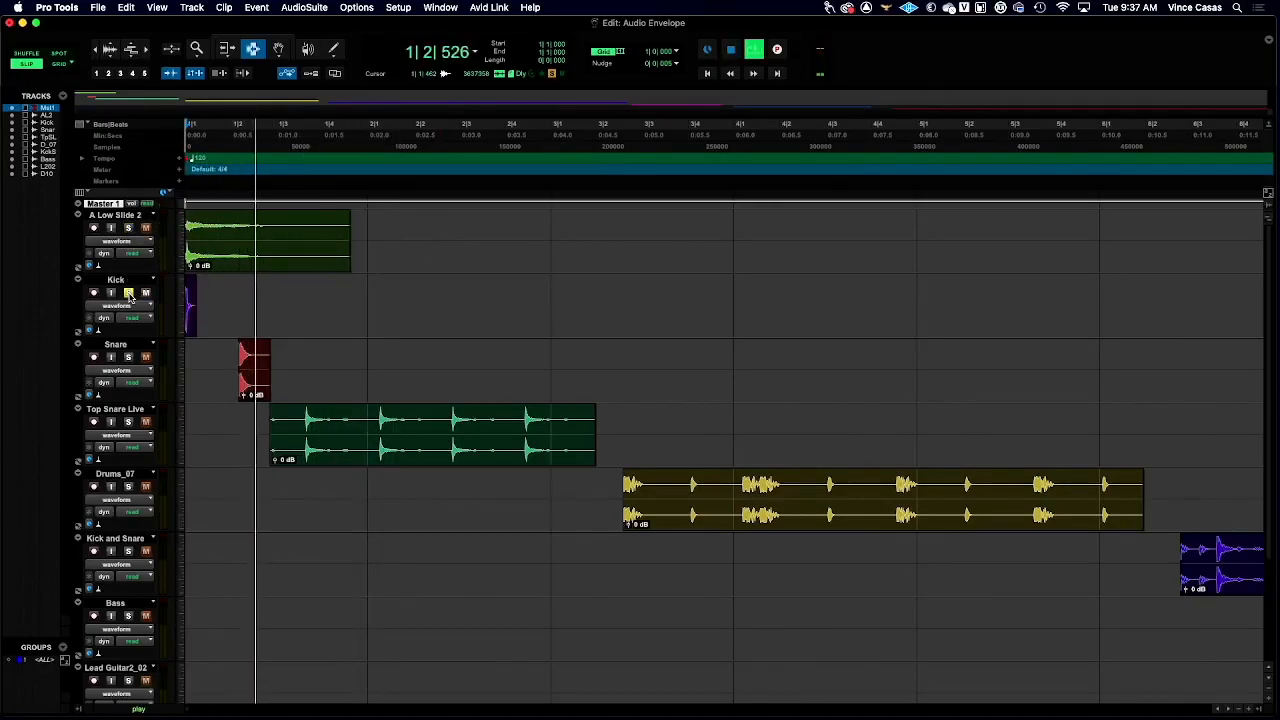
{"action": "key", "text": "space"}
Audition the Snare track in solo, followed by the Top Snare Live track on its own.
{"action": "left_click", "coordinate": [128, 357]}
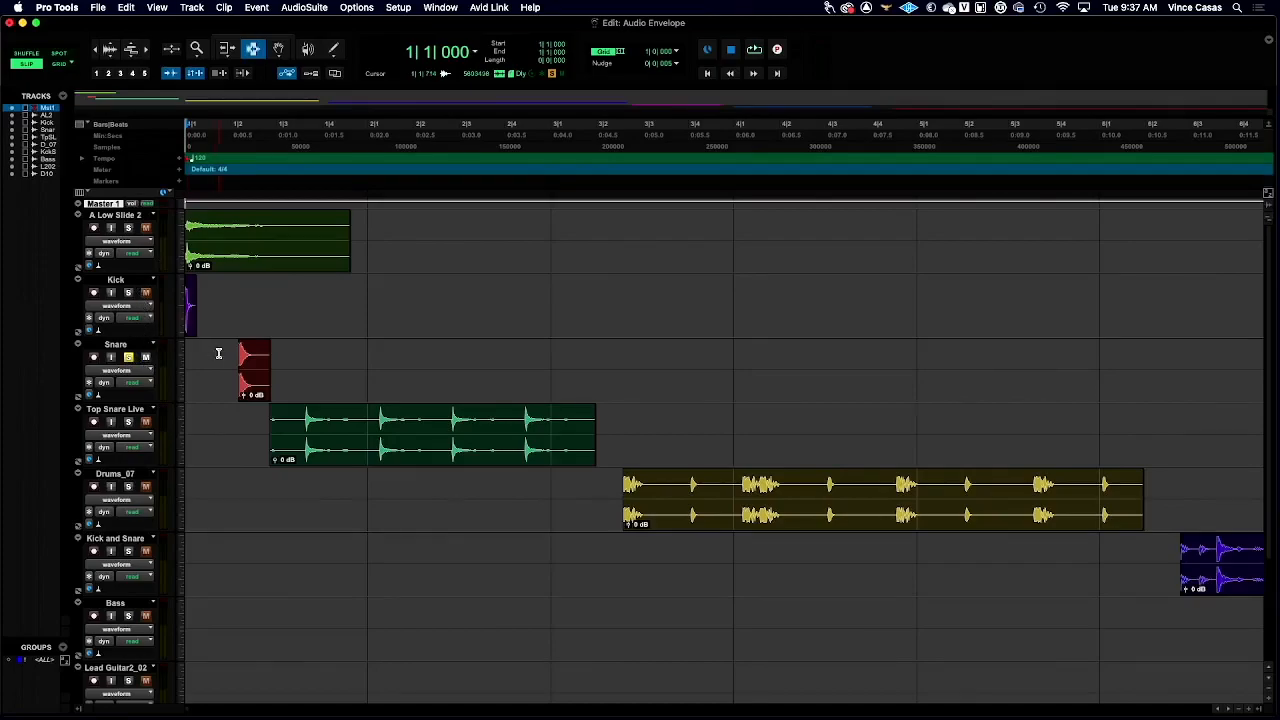
{"action": "key", "text": "space"}
{"action": "key", "text": "space"}
{"action": "left_click", "coordinate": [128, 421]}
{"action": "key", "text": "space"}
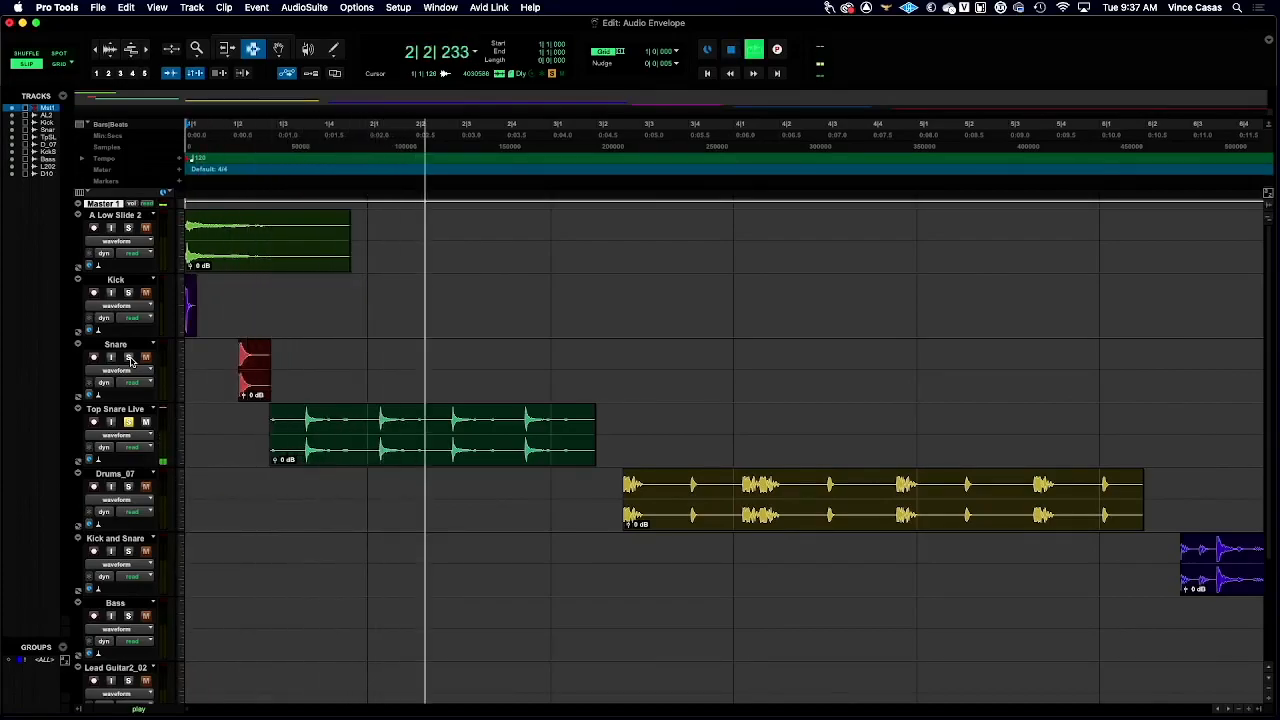
{"action": "key", "text": "space"}
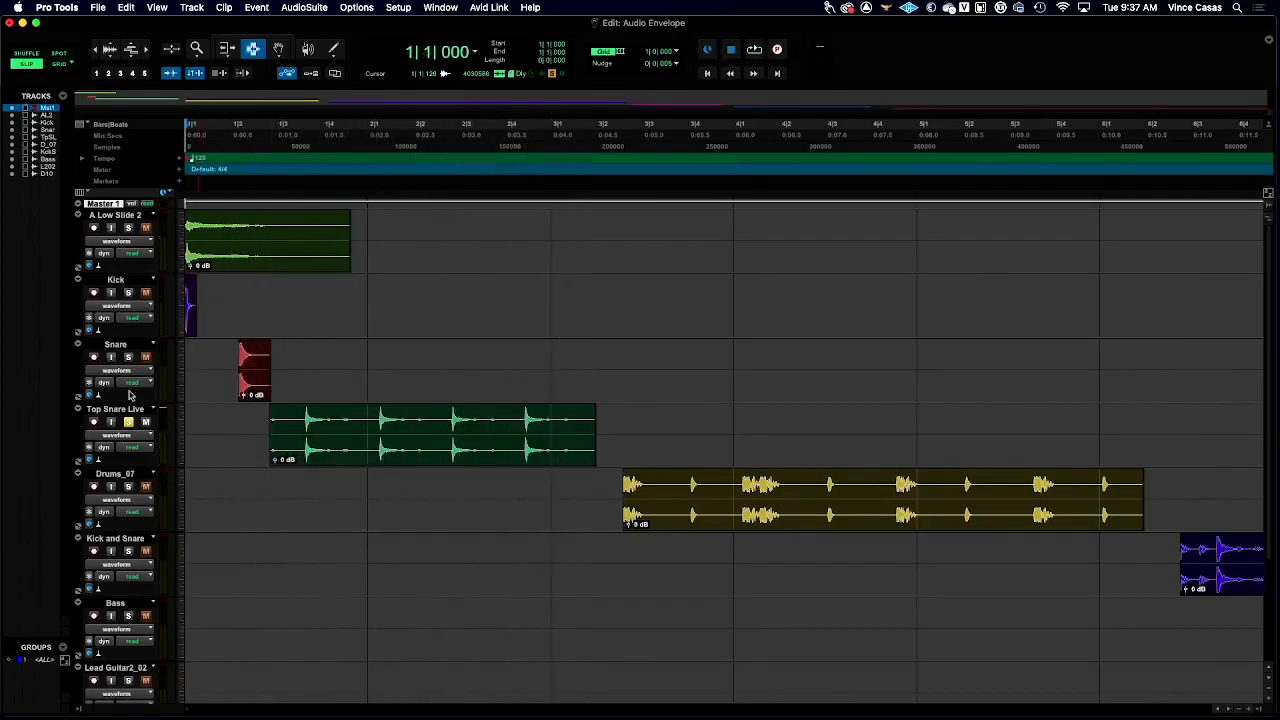
Solo only the Drums_07 track and play its clip from just before its start at 3|2|385.
{"action": "left_click", "coordinate": [128, 486]}
{"action": "left_click", "coordinate": [128, 423]}
{"action": "left_click", "coordinate": [615, 180]}
{"action": "key", "text": "space"}
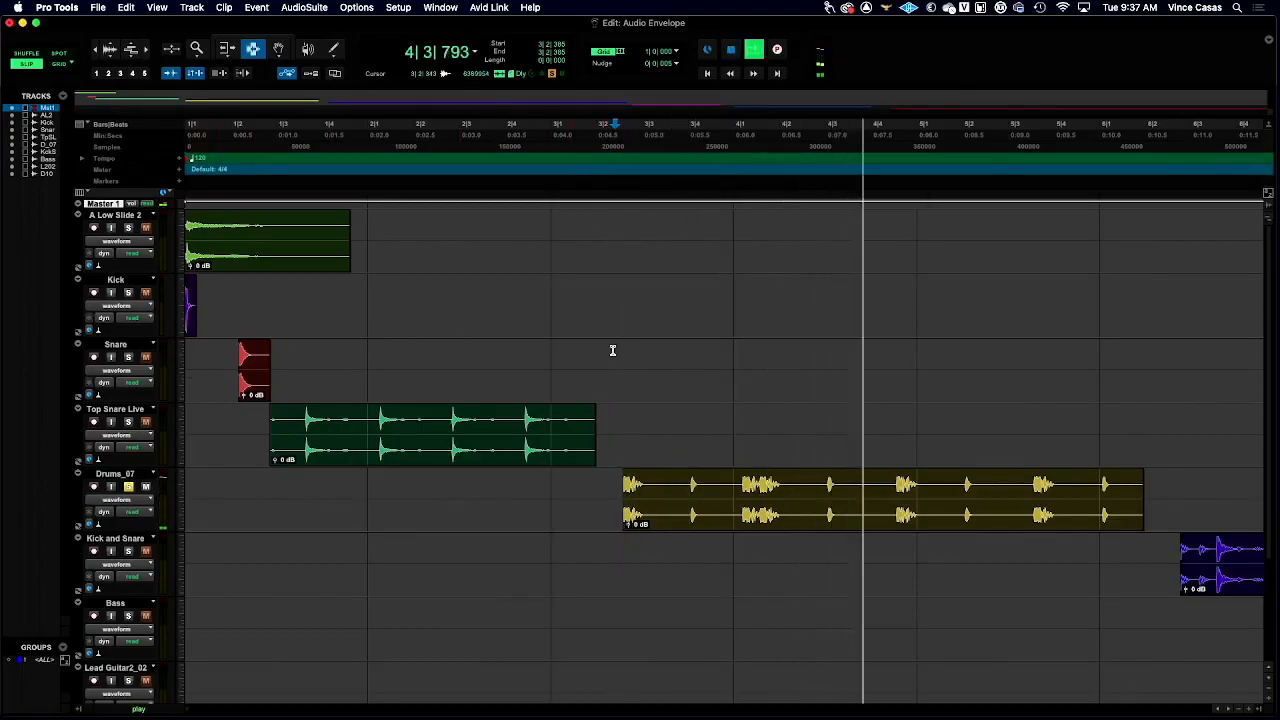
{"action": "scroll", "coordinate": [611, 351], "scroll_direction": "down", "scroll_amount": 3}
{"action": "scroll", "coordinate": [614, 352], "scroll_direction": "right", "scroll_amount": 10}
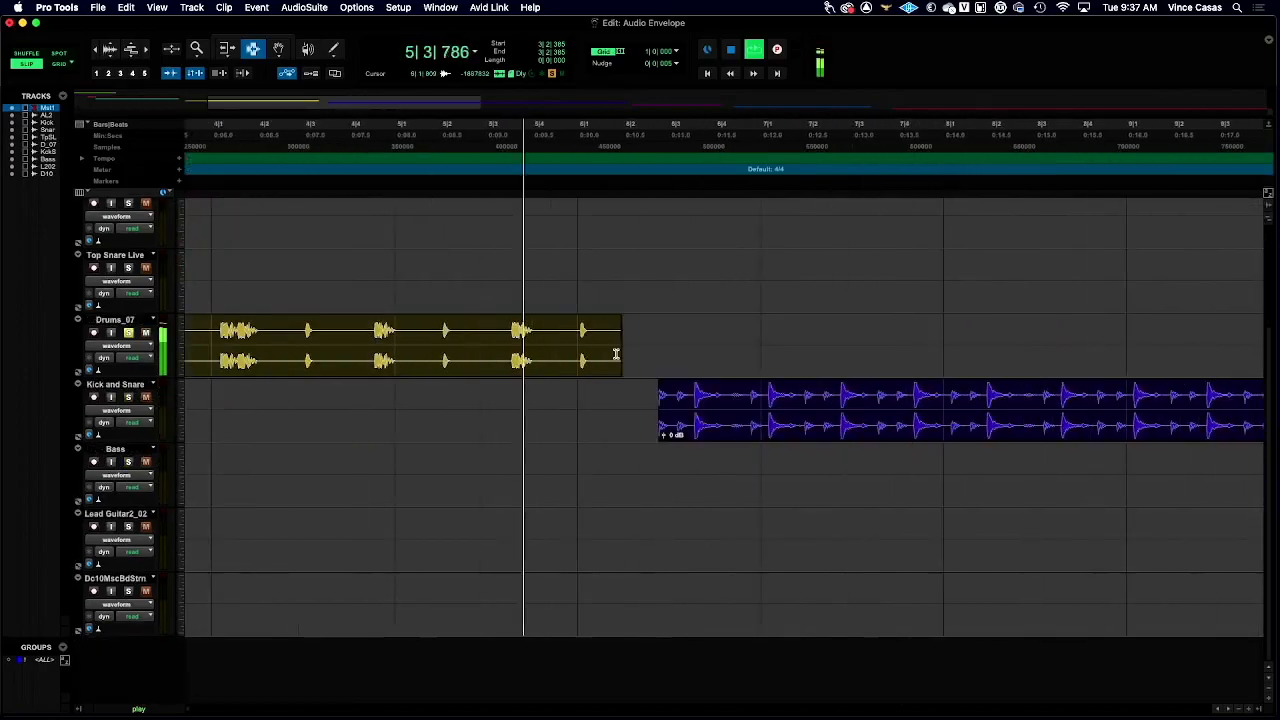
{"action": "key", "text": "space"}
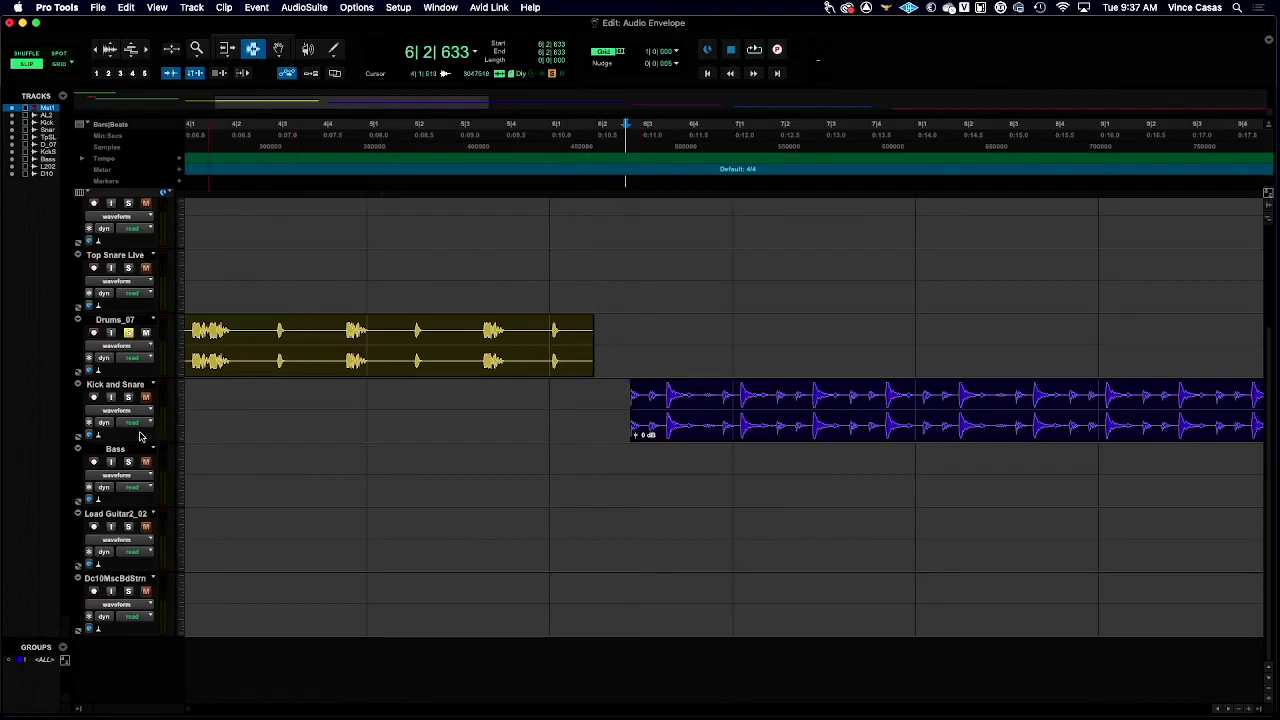
Play the Kick and Snare clip, continue listening with the Bass track soloed, and clear the Bass solo.
{"action": "left_click", "coordinate": [129, 397]}
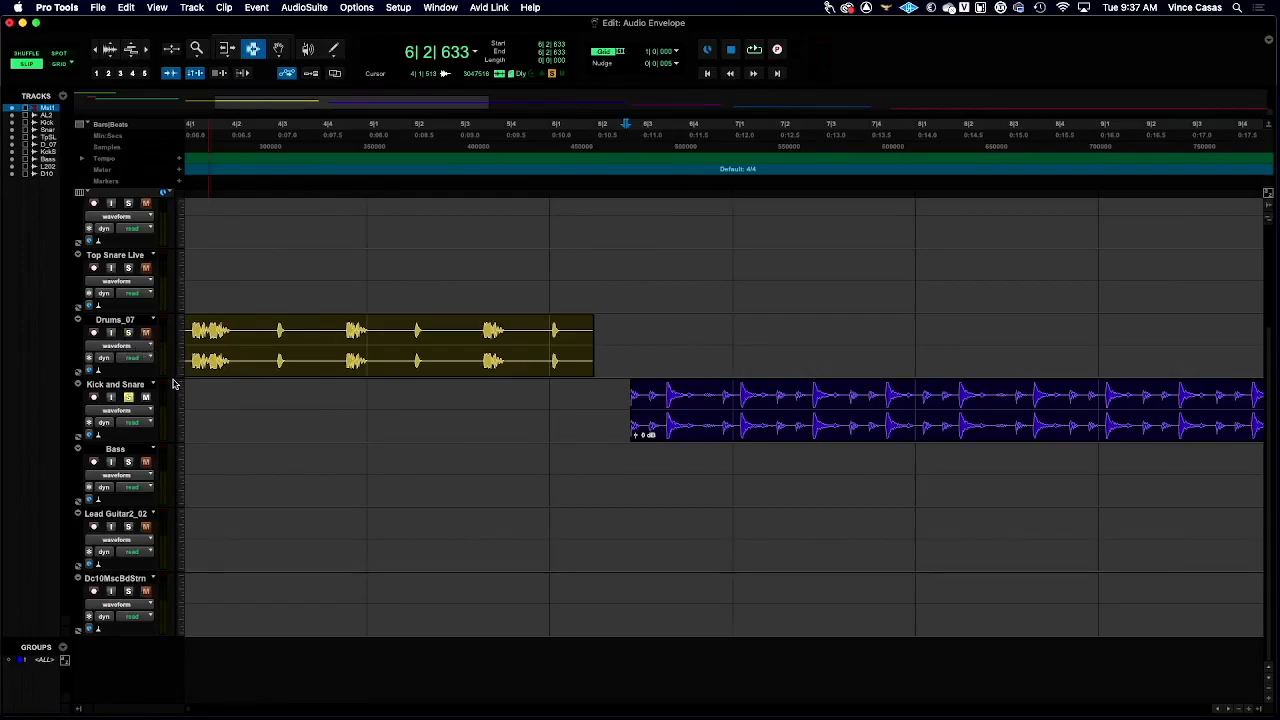
{"action": "left_click", "coordinate": [129, 398]}
{"action": "key", "text": "space"}
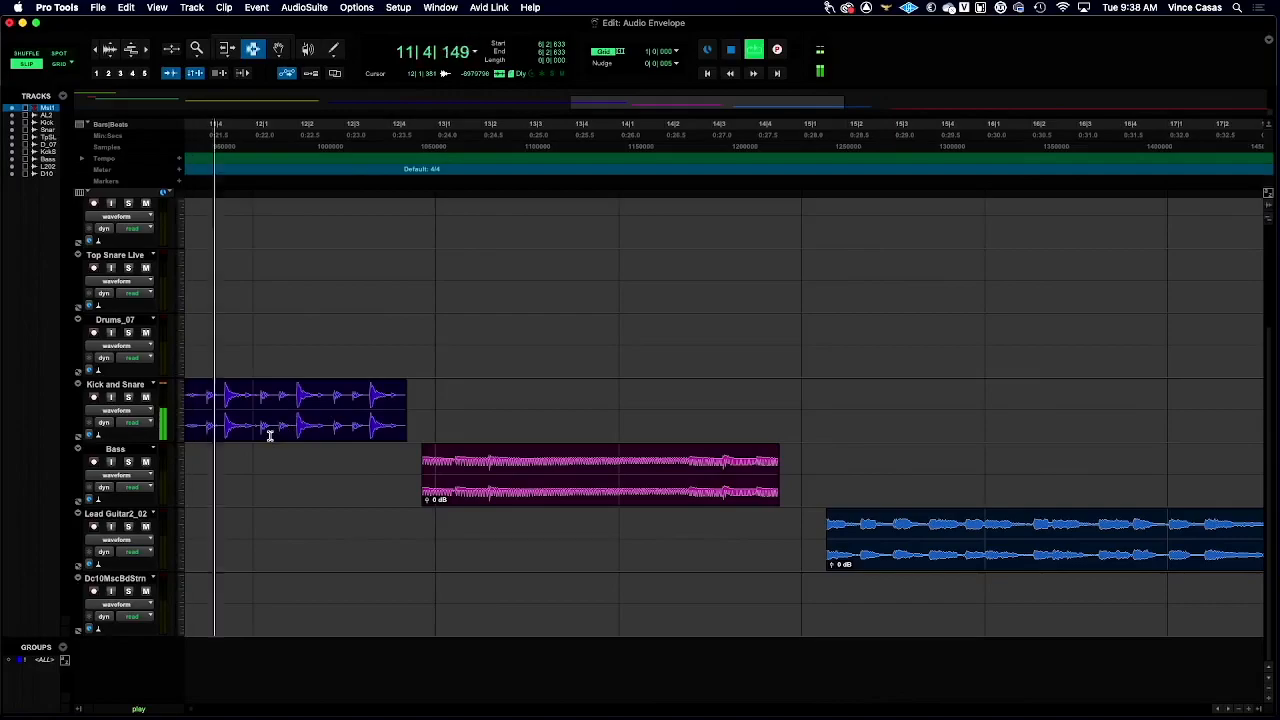
{"action": "left_click", "coordinate": [128, 462]}
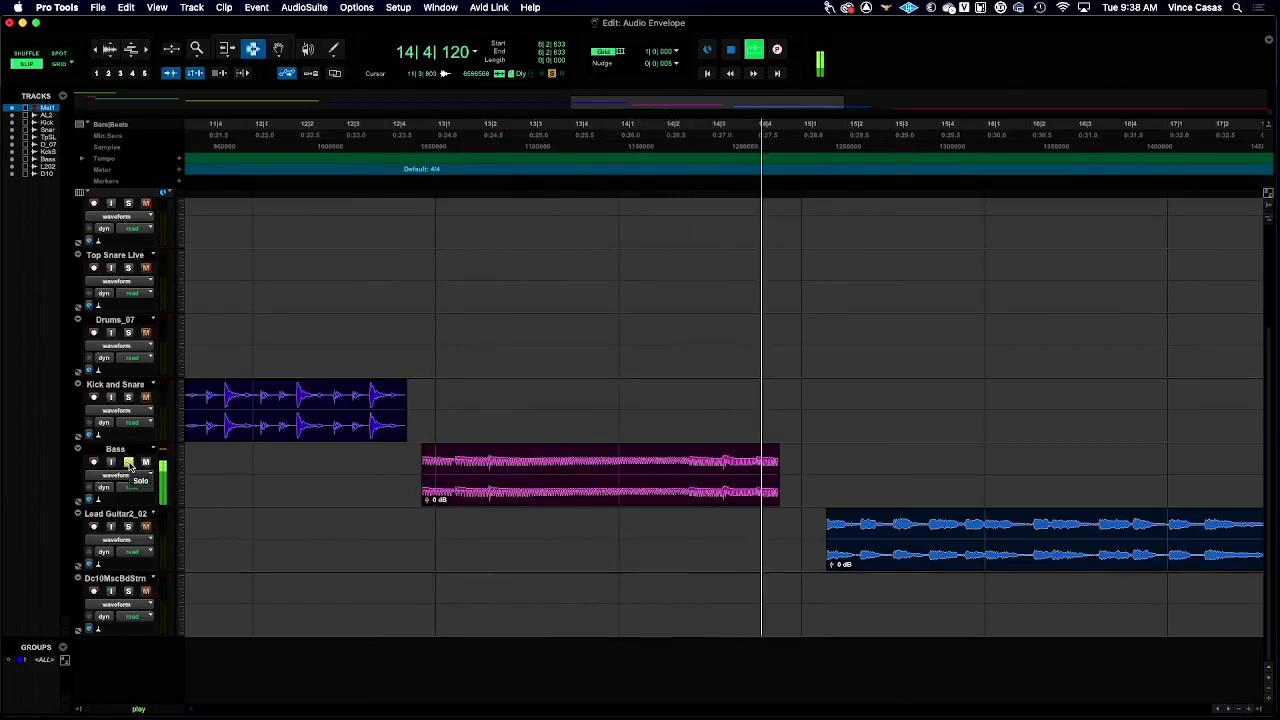
{"action": "key", "text": "space"}
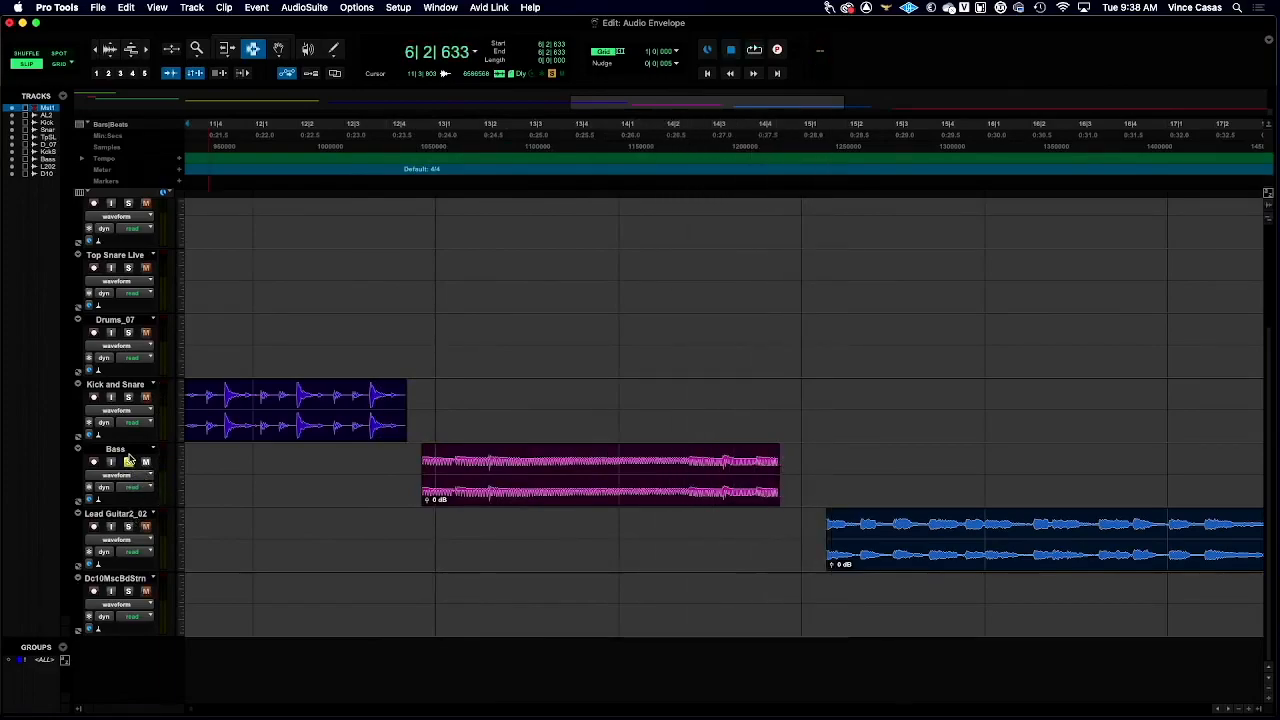
{"action": "left_click", "coordinate": [128, 456]}
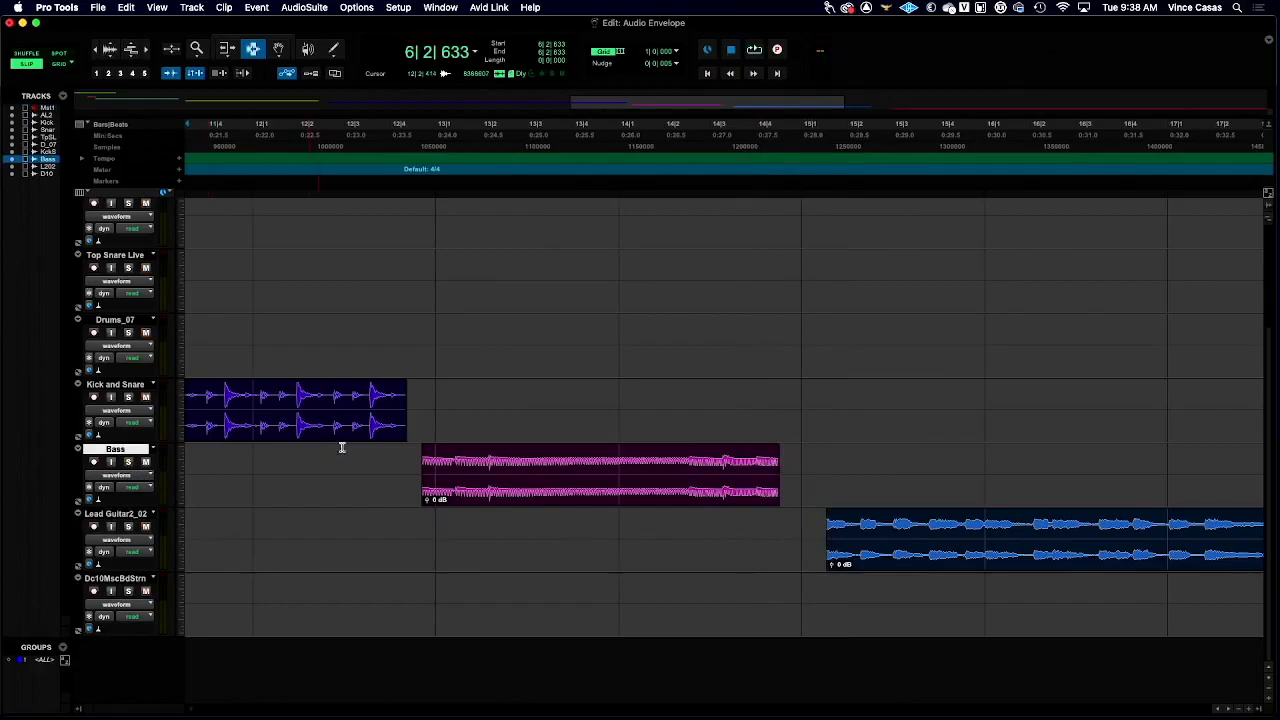
Play the Bass clip from its start and audition the Lead Guitar2_02 clip from 15|1|432.
{"action": "left_click", "coordinate": [416, 457]}
{"action": "key", "text": "space"}
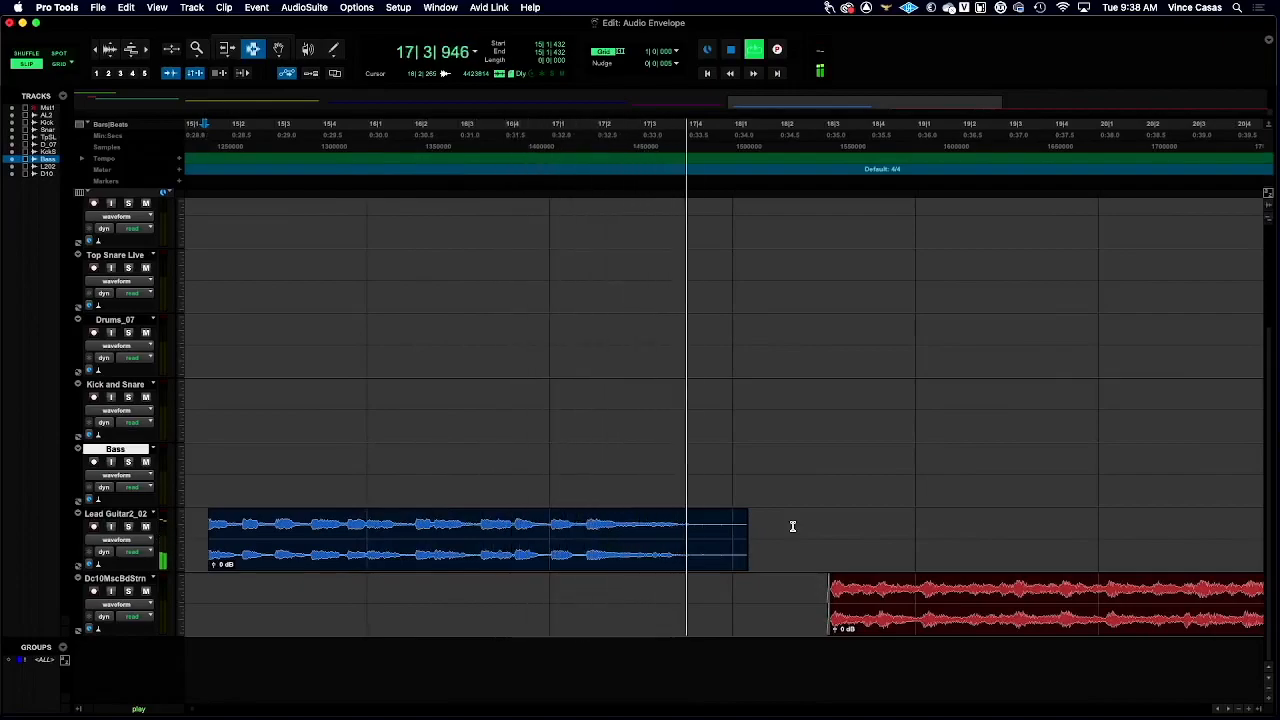
{"action": "key", "text": "space"}
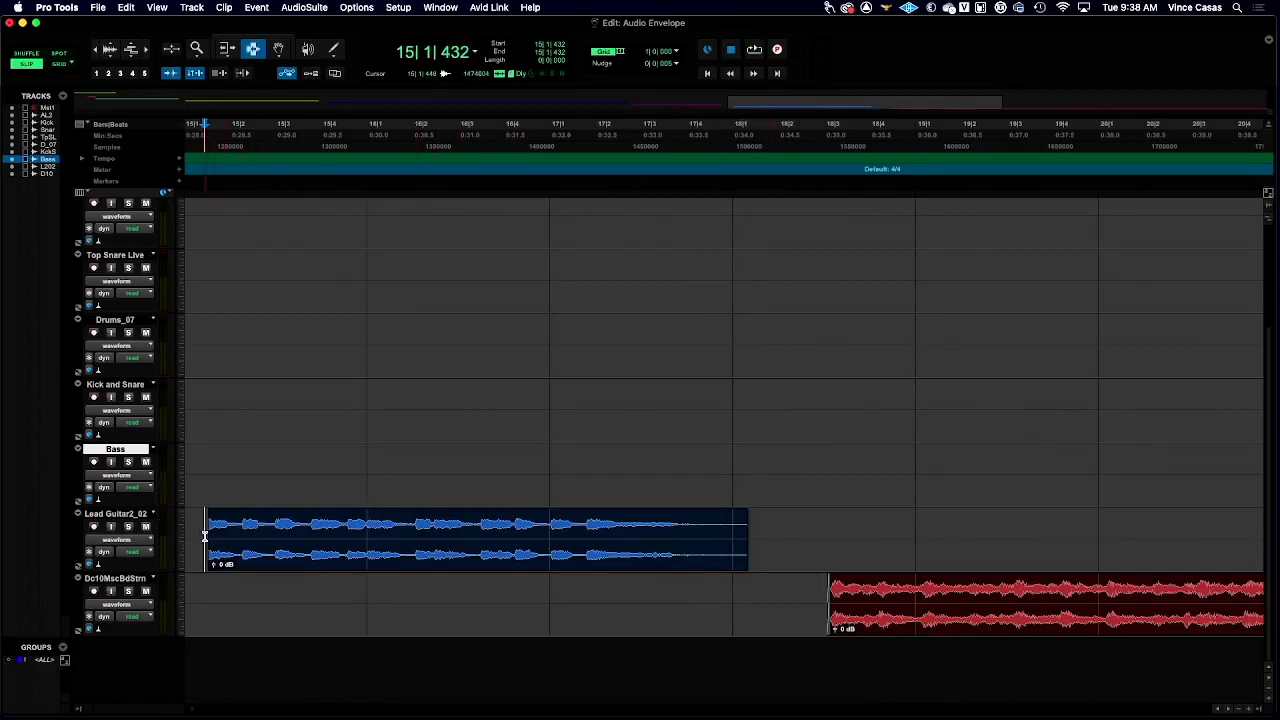
{"action": "key", "text": "space"}
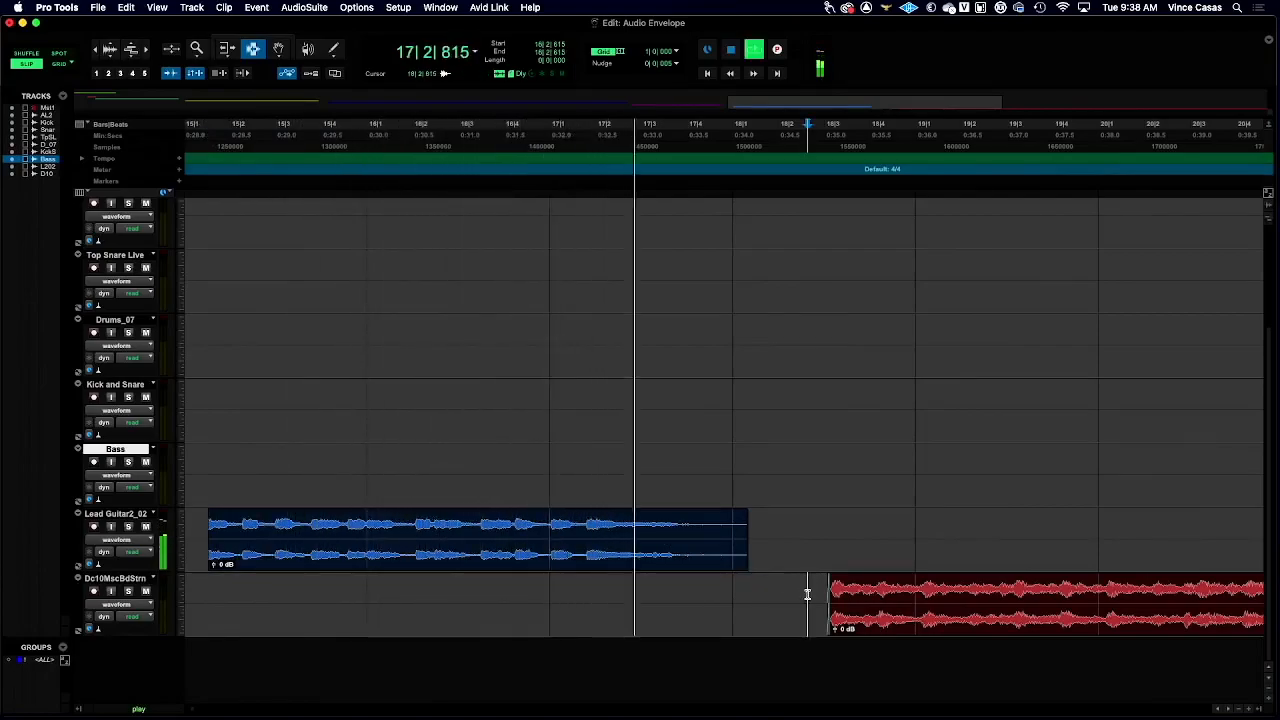
{"action": "key", "text": "space"}
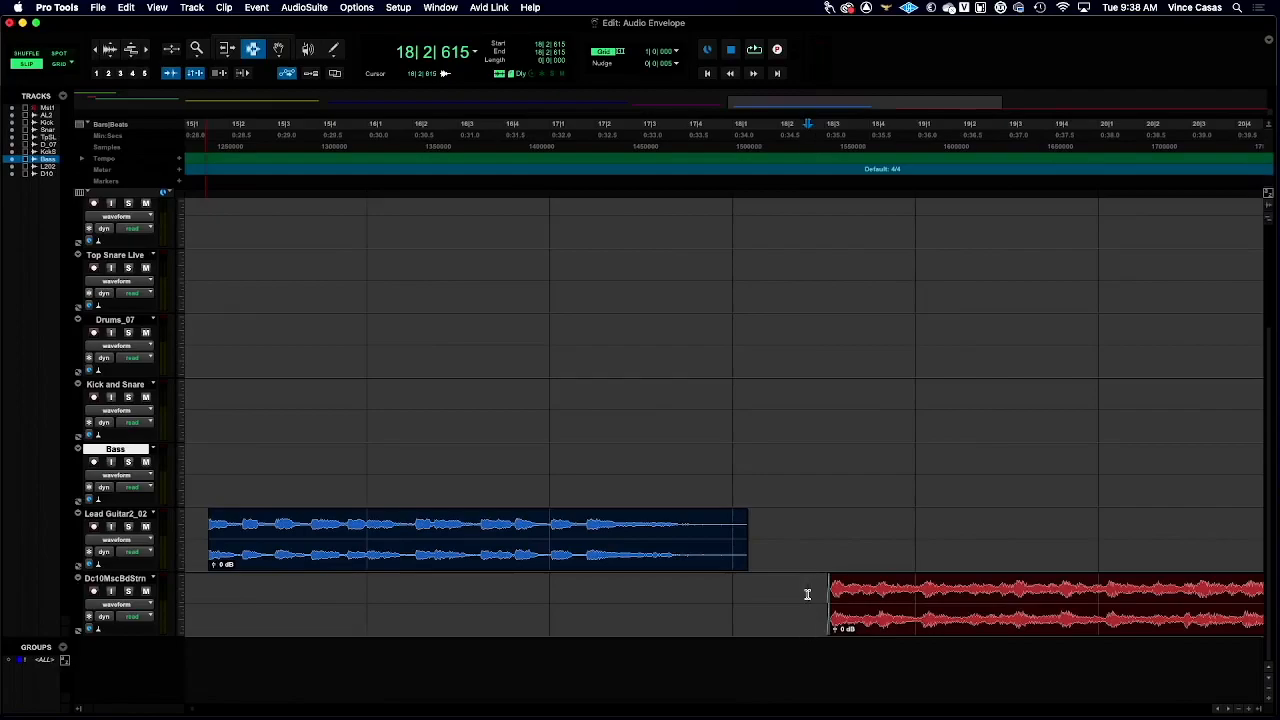
Play the Dc10MscBdStrn clip from 18|2|615 and return to the beginning of the timeline.
{"action": "key", "text": "space"}
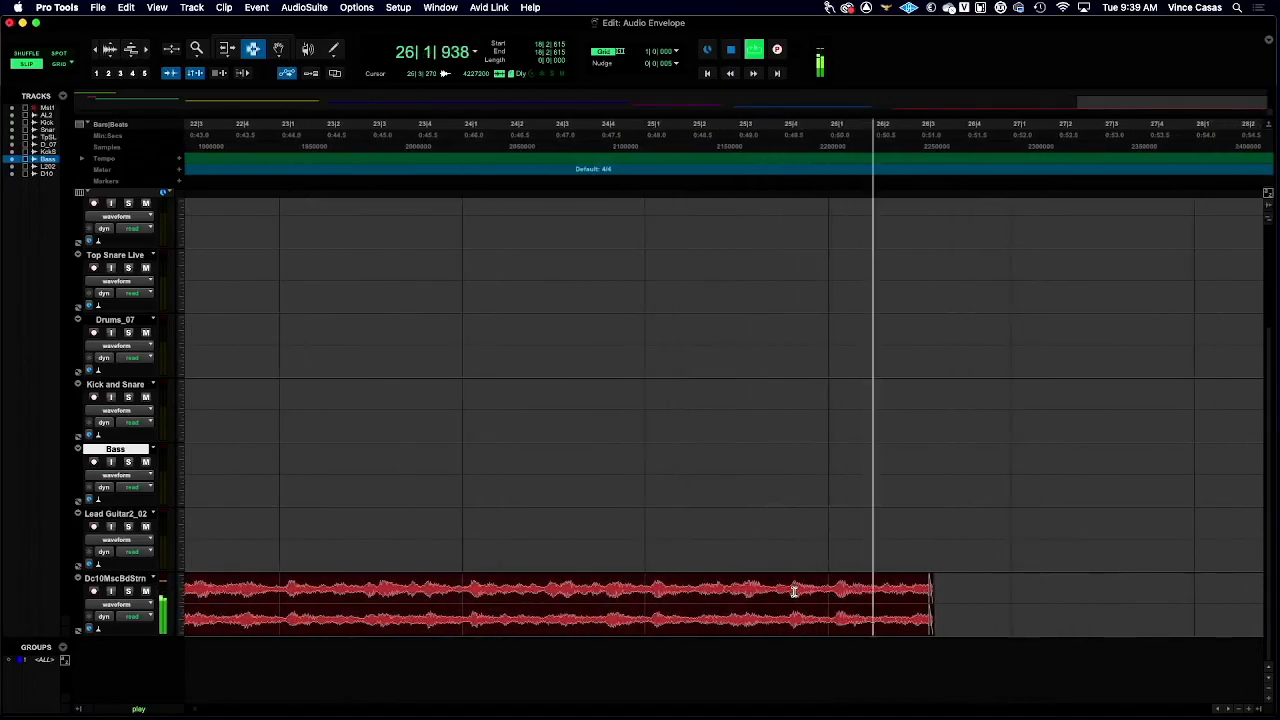
{"action": "key", "text": "space"}
{"action": "scroll", "coordinate": [796, 592], "scroll_direction": "left", "scroll_amount": 20}
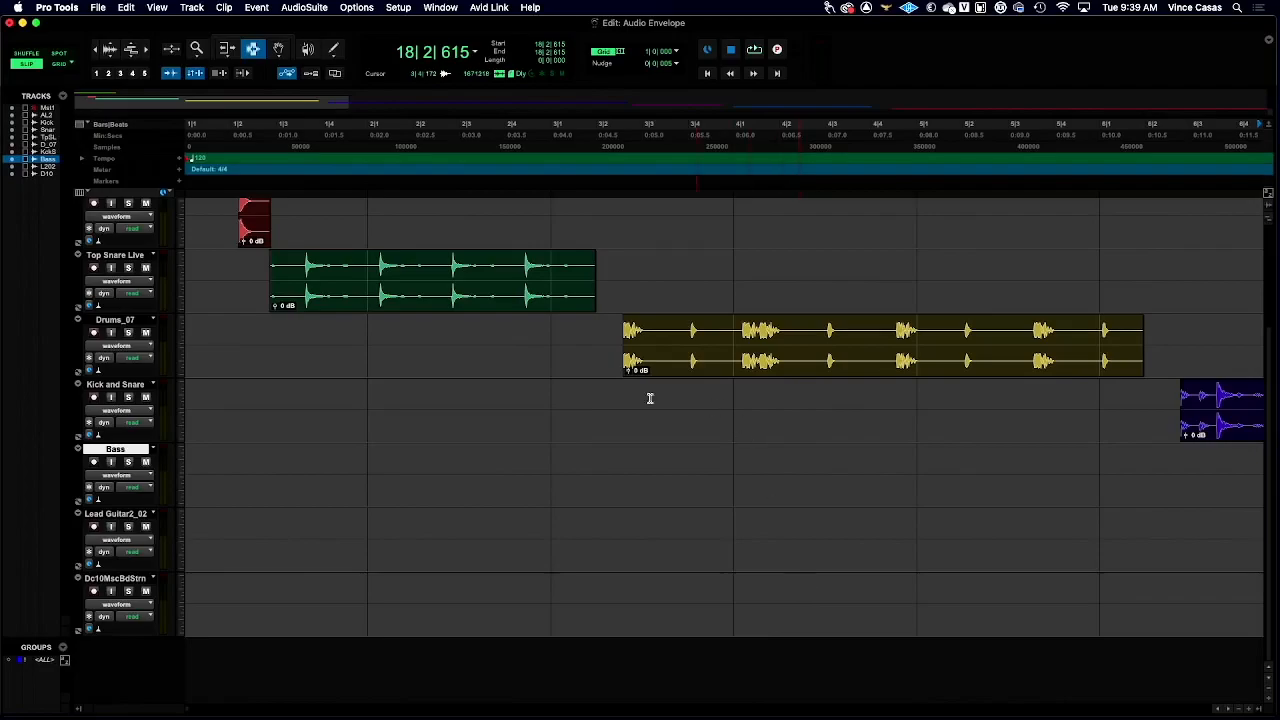
Separate the initial attack of the Kick waveform, from 1|1|003 to 1|1|024, into its own clip.
{"action": "scroll", "coordinate": [518, 387], "scroll_direction": "up", "scroll_amount": 3}
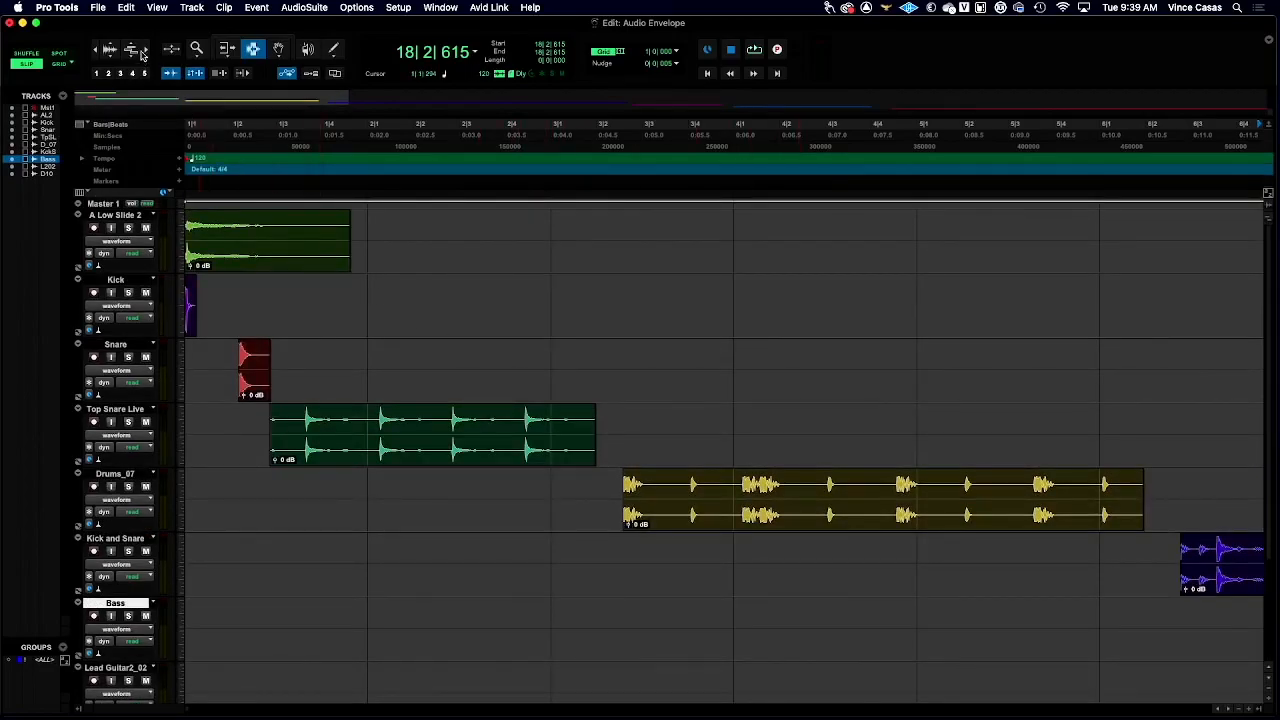
{"action": "left_click", "coordinate": [146, 50]}
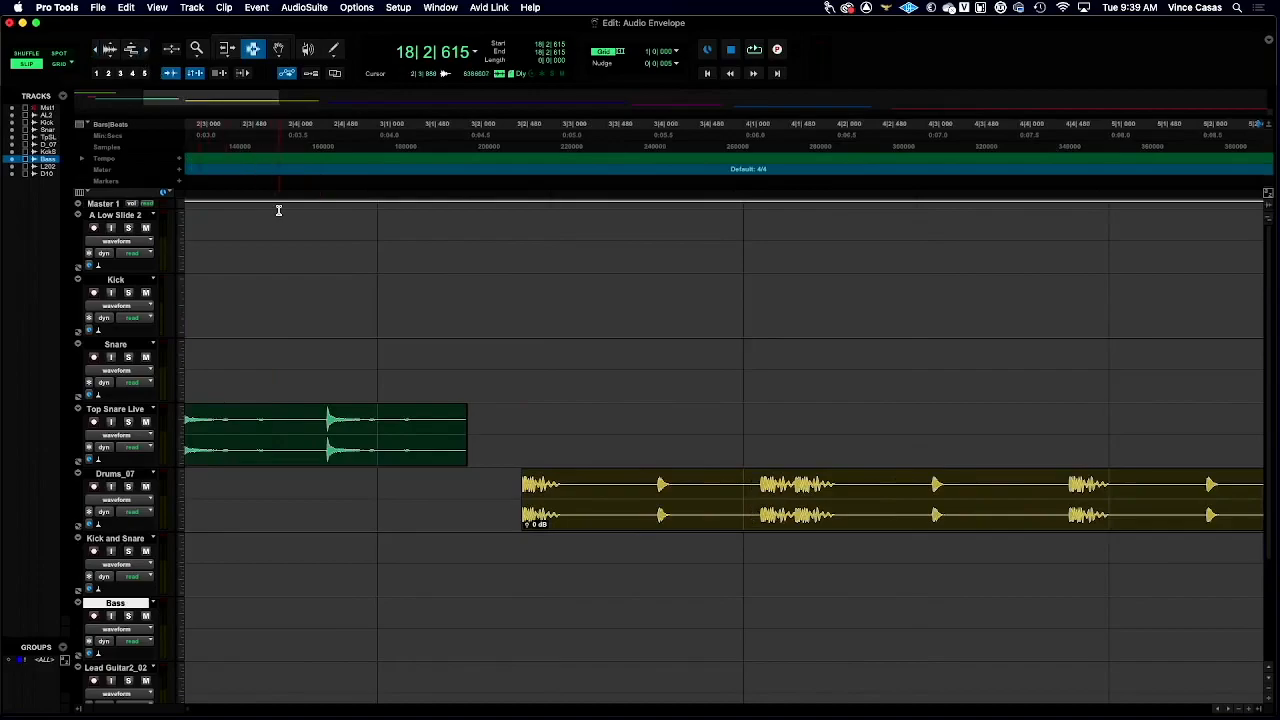
{"action": "scroll", "coordinate": [317, 246], "scroll_direction": "left", "scroll_amount": 6}
{"action": "left_click", "coordinate": [146, 50]}
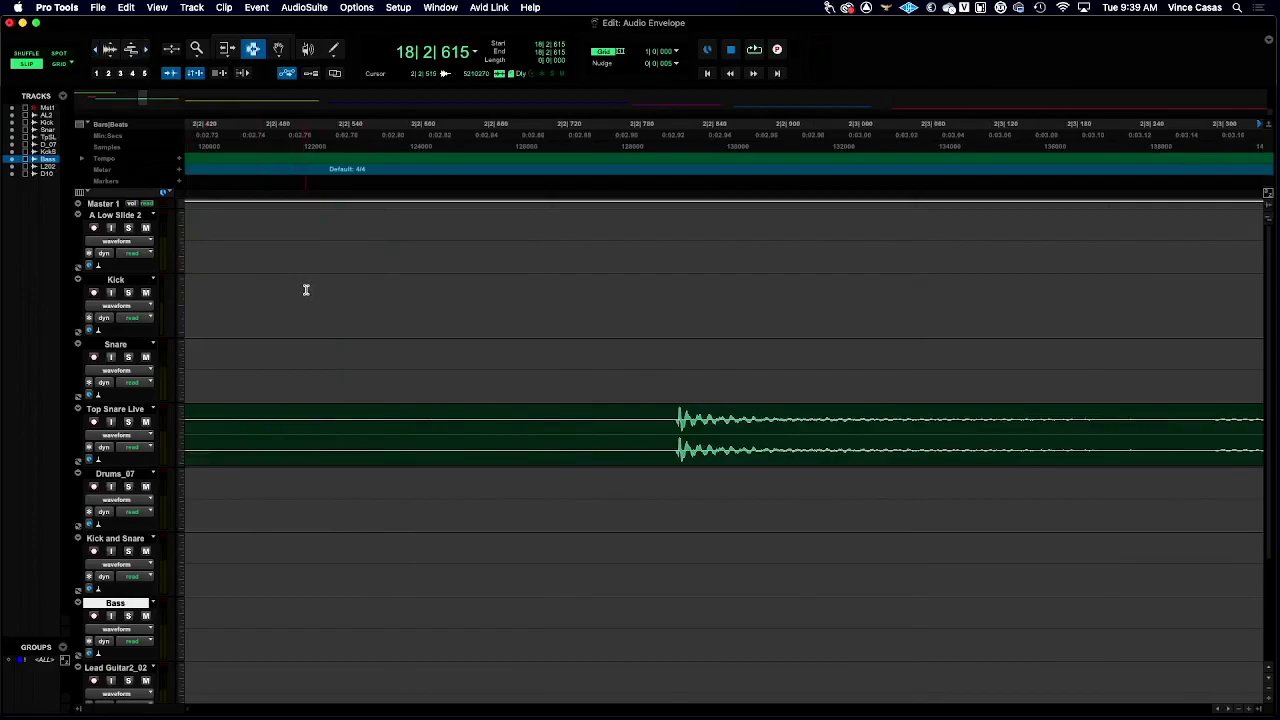
{"action": "scroll", "coordinate": [305, 289], "scroll_direction": "left", "scroll_amount": 10}
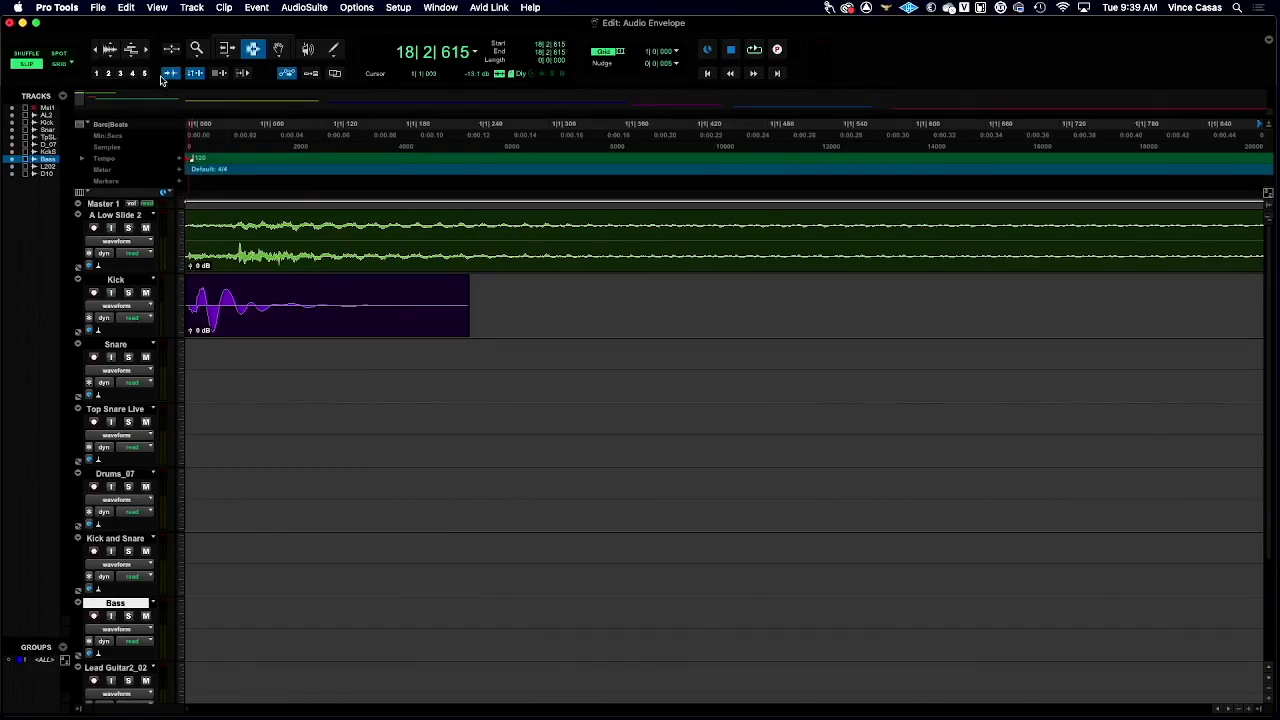
{"action": "left_click", "coordinate": [147, 51]}
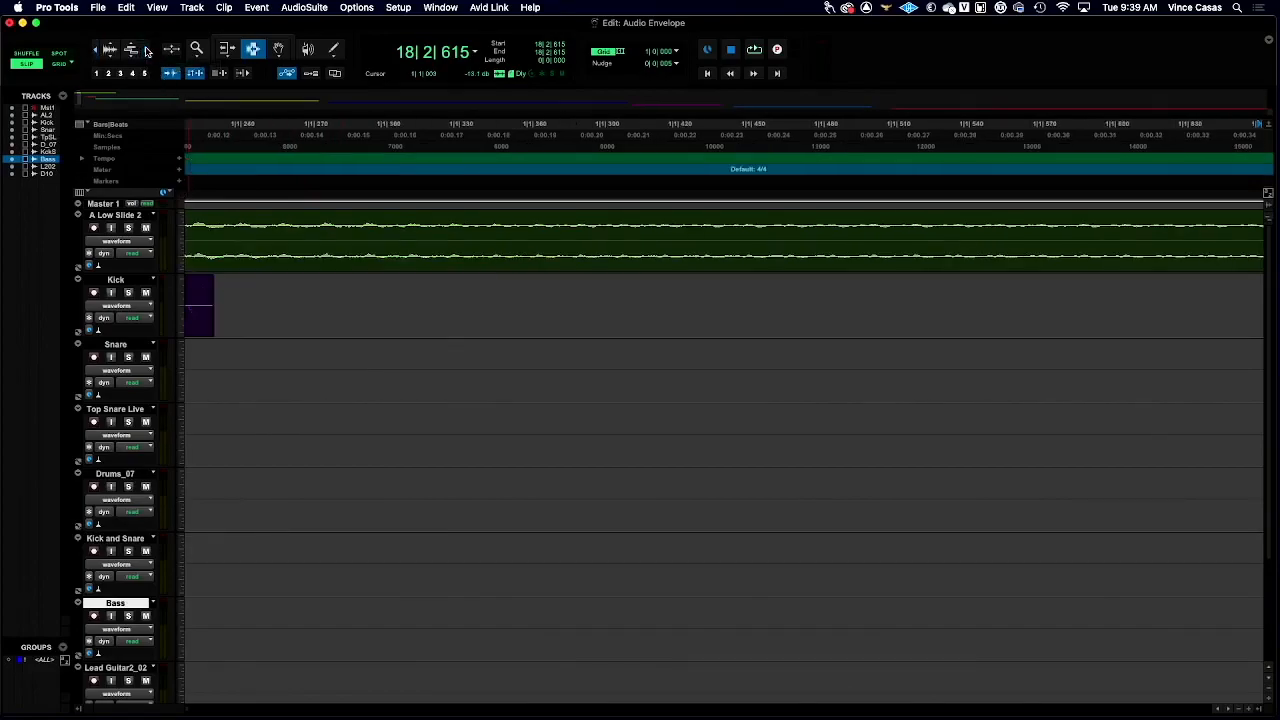
{"action": "scroll", "coordinate": [285, 303], "scroll_direction": "left", "scroll_amount": 5}
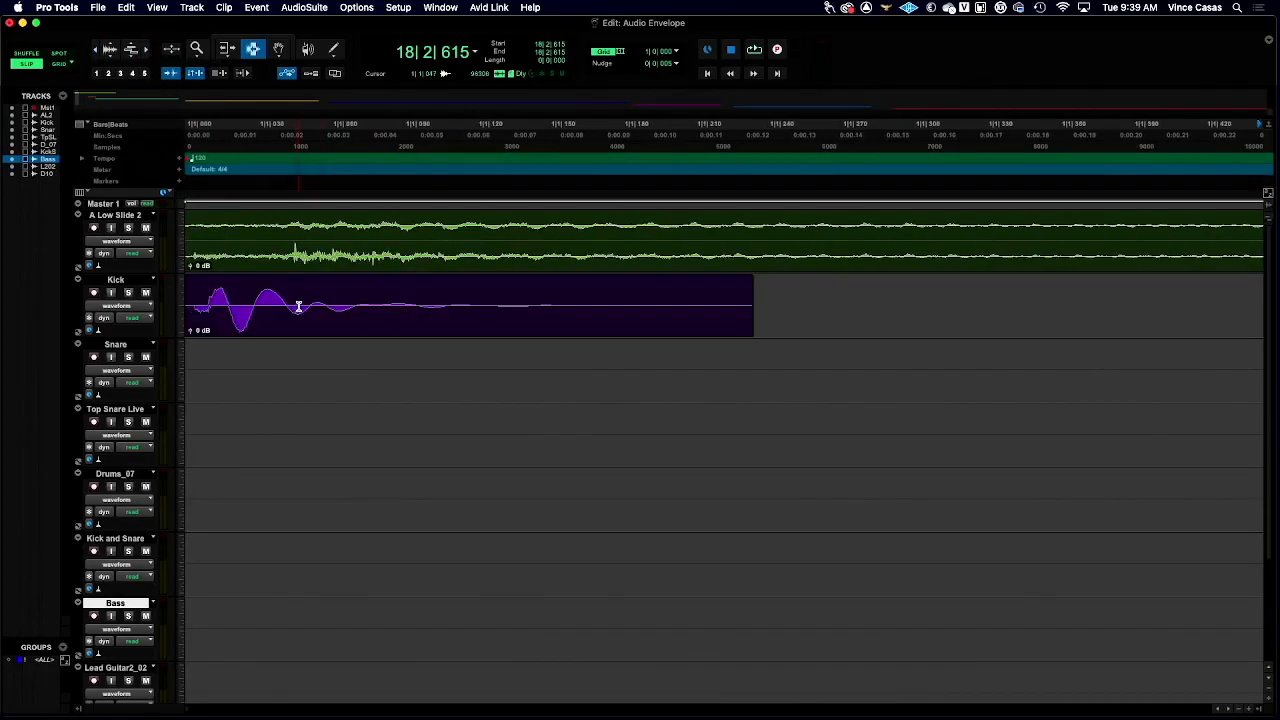
{"action": "left_click", "coordinate": [191, 304]}
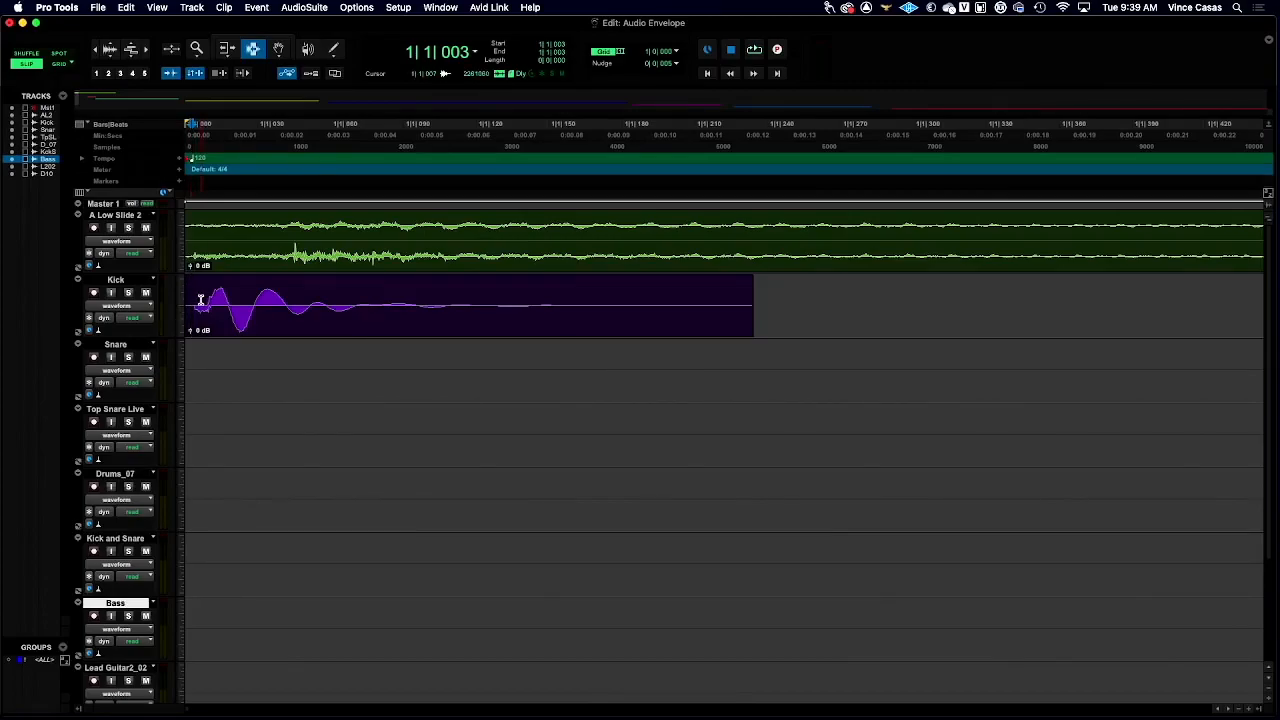
{"action": "left_click_drag", "start_coordinate": [191, 300], "coordinate": [243, 297]}
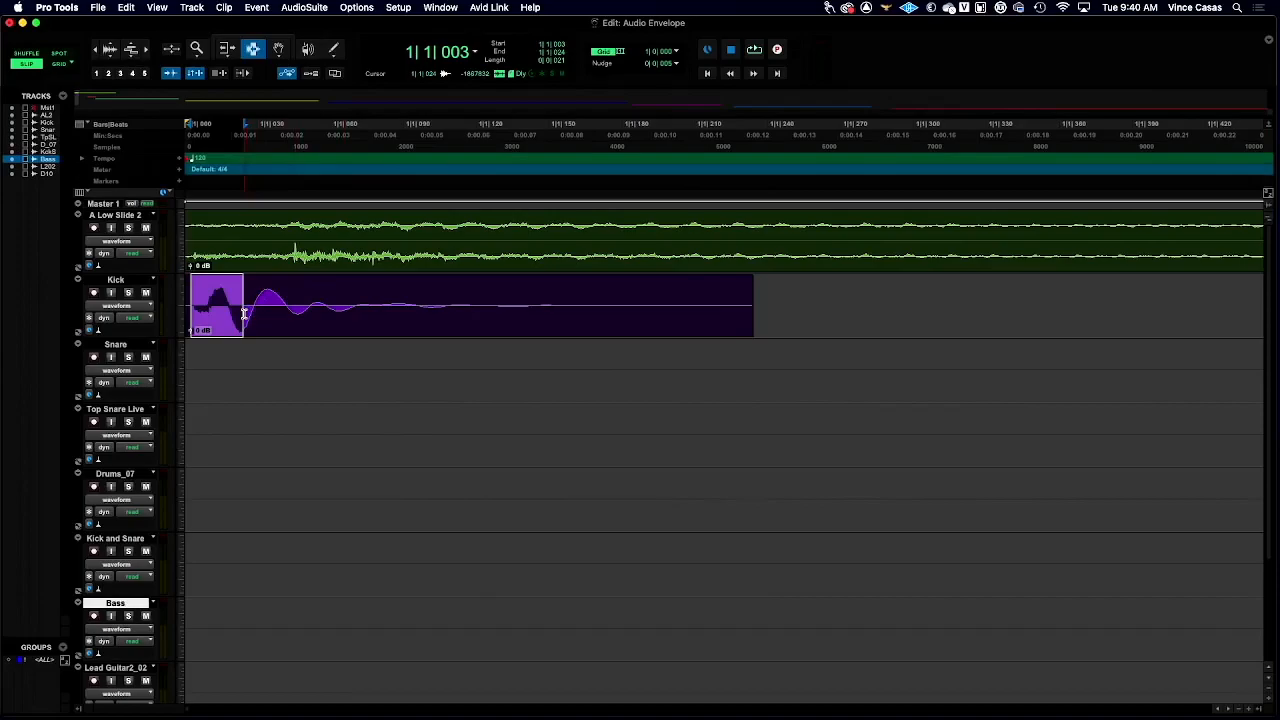
{"action": "key", "text": "super+e"}
Highlight the Kick section right after the attack, from 1|1|025 to 1|1|040, and split the remaining clip at 1|1|160.
{"action": "left_click_drag", "start_coordinate": [245, 310], "coordinate": [283, 307]}
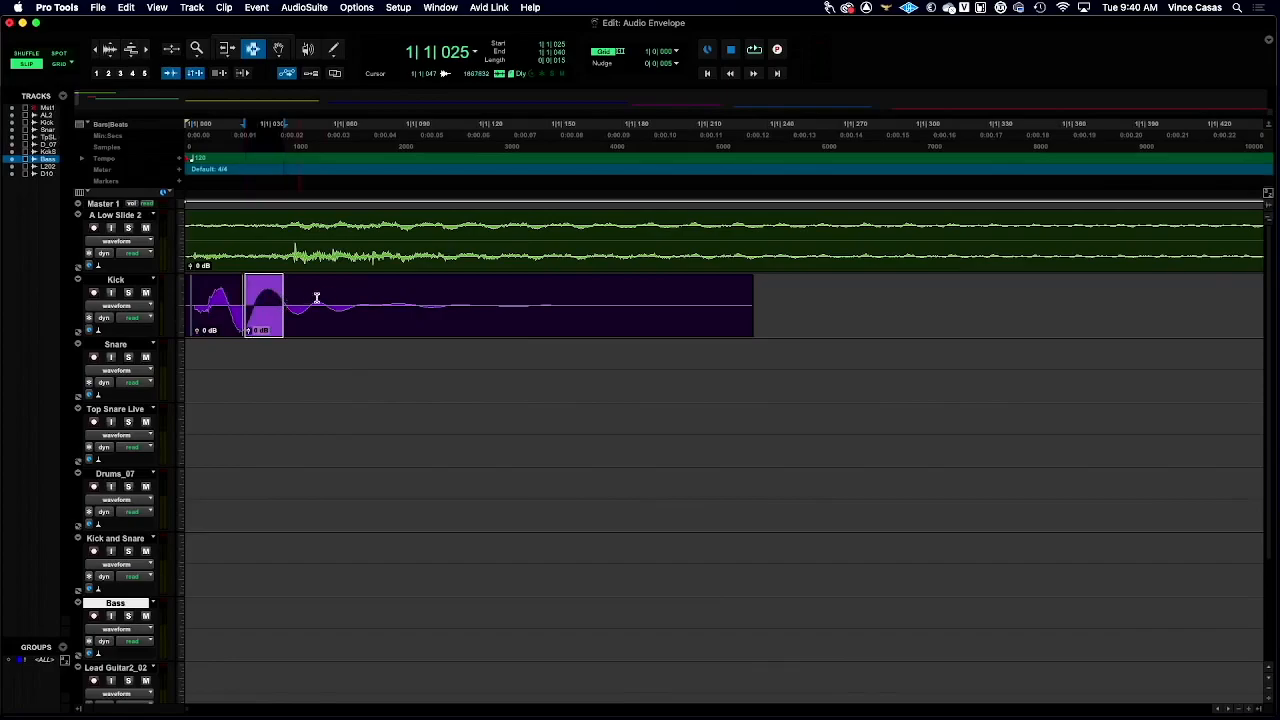
{"action": "left_click", "coordinate": [352, 294]}
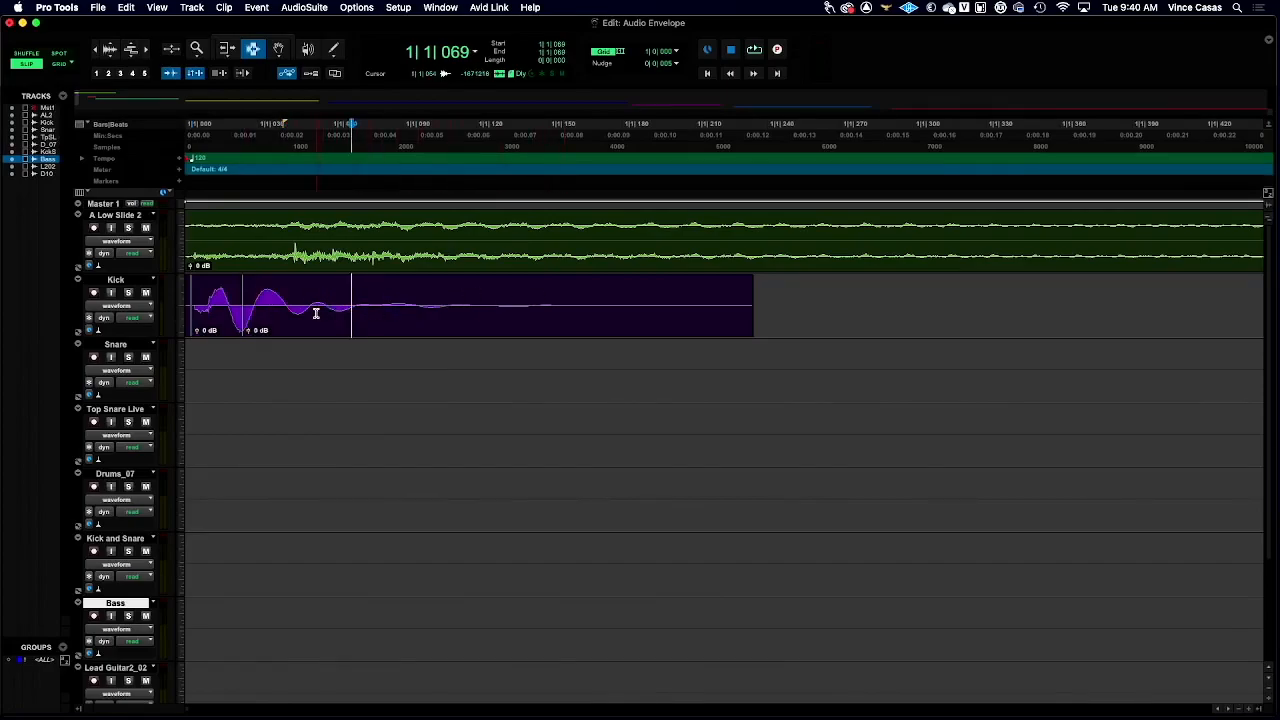
{"action": "left_click", "coordinate": [574, 307]}
{"action": "key", "text": "super+e"}
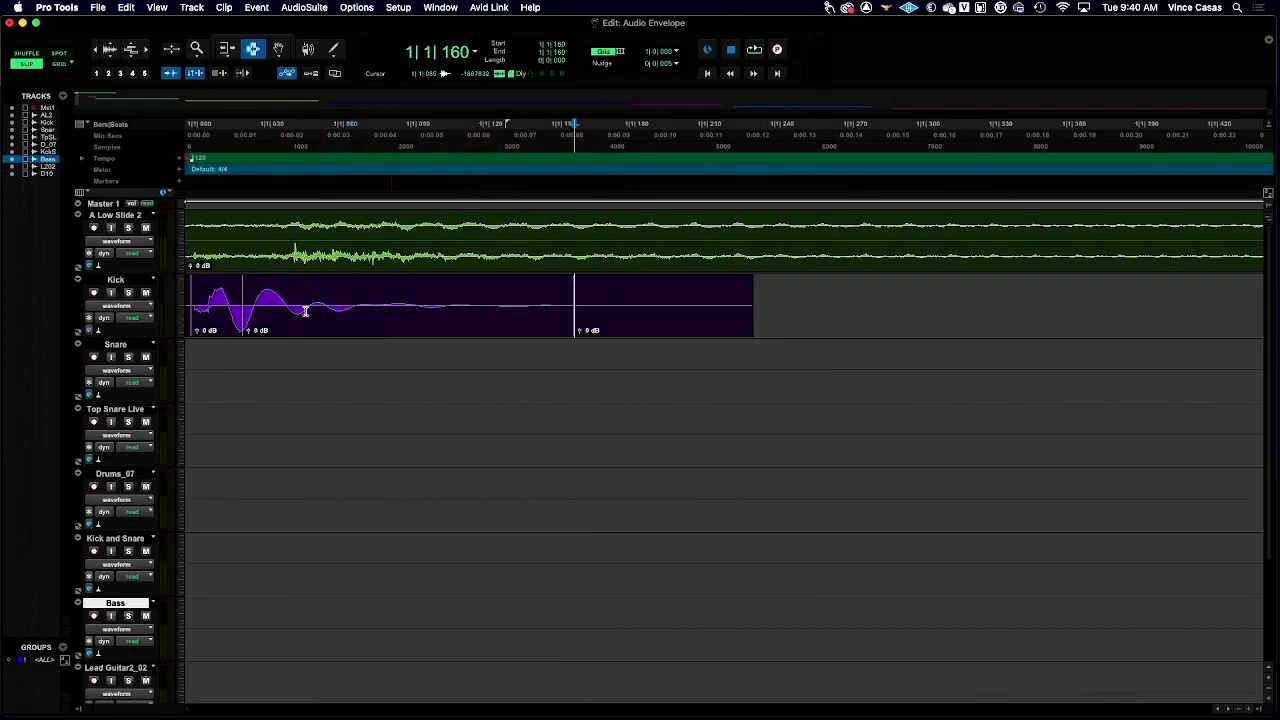
Highlight the Kick's attack clip, followed by its middle clip from 1|1|024 to 1|1|160.
{"action": "double_click", "coordinate": [226, 307]}
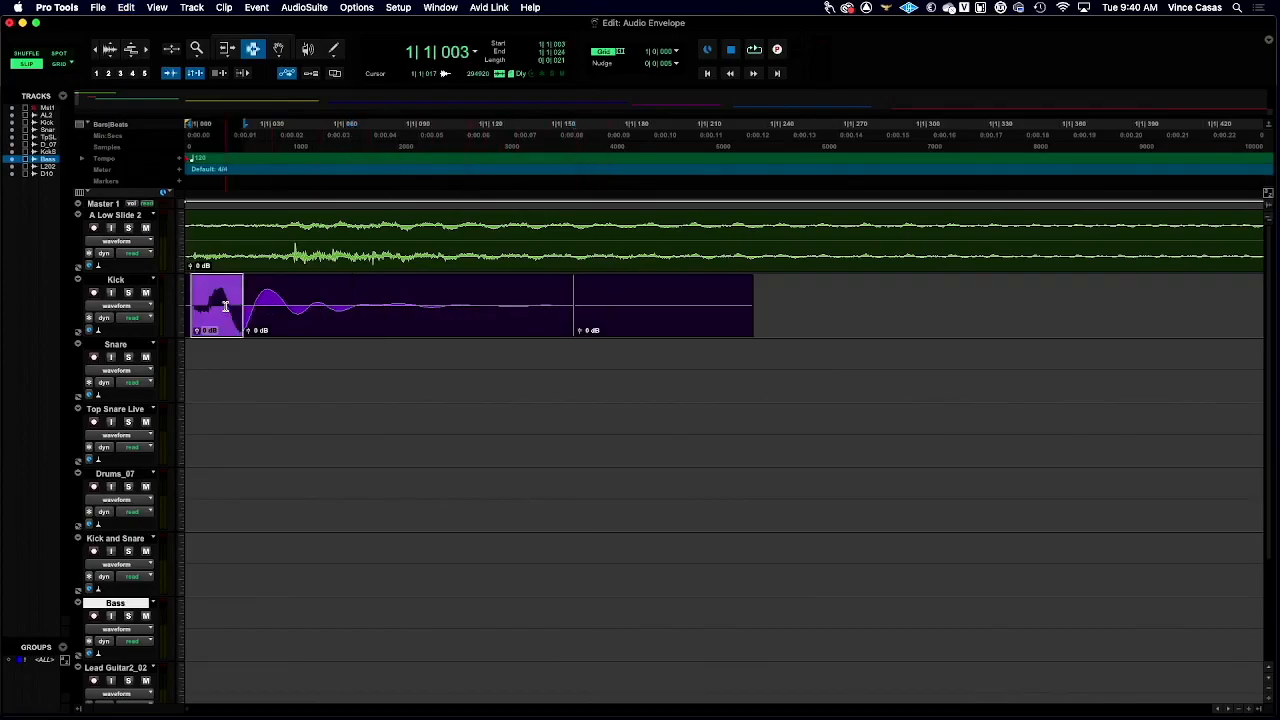
{"action": "double_click", "coordinate": [355, 304]}
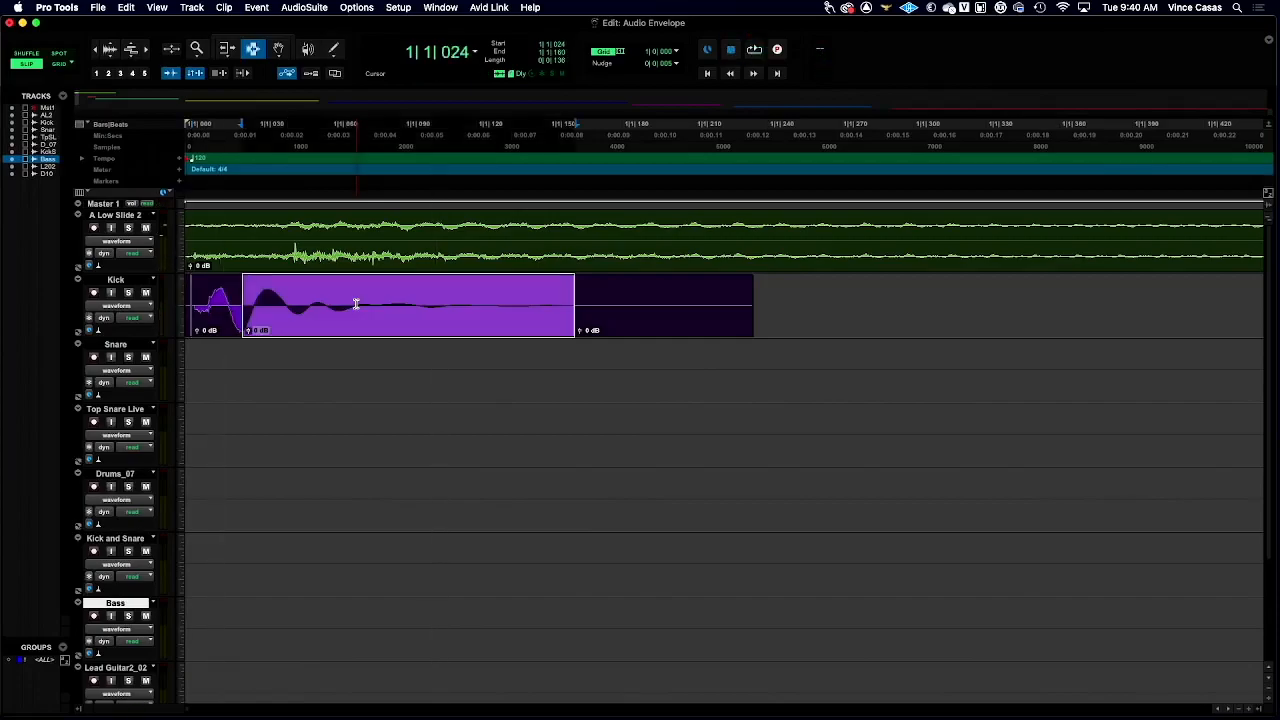
Solo the A Low Slide 2 track and enlarge its waveform display with the jumbo track height.
{"action": "left_click", "coordinate": [147, 228]}
{"action": "left_click", "coordinate": [149, 228]}
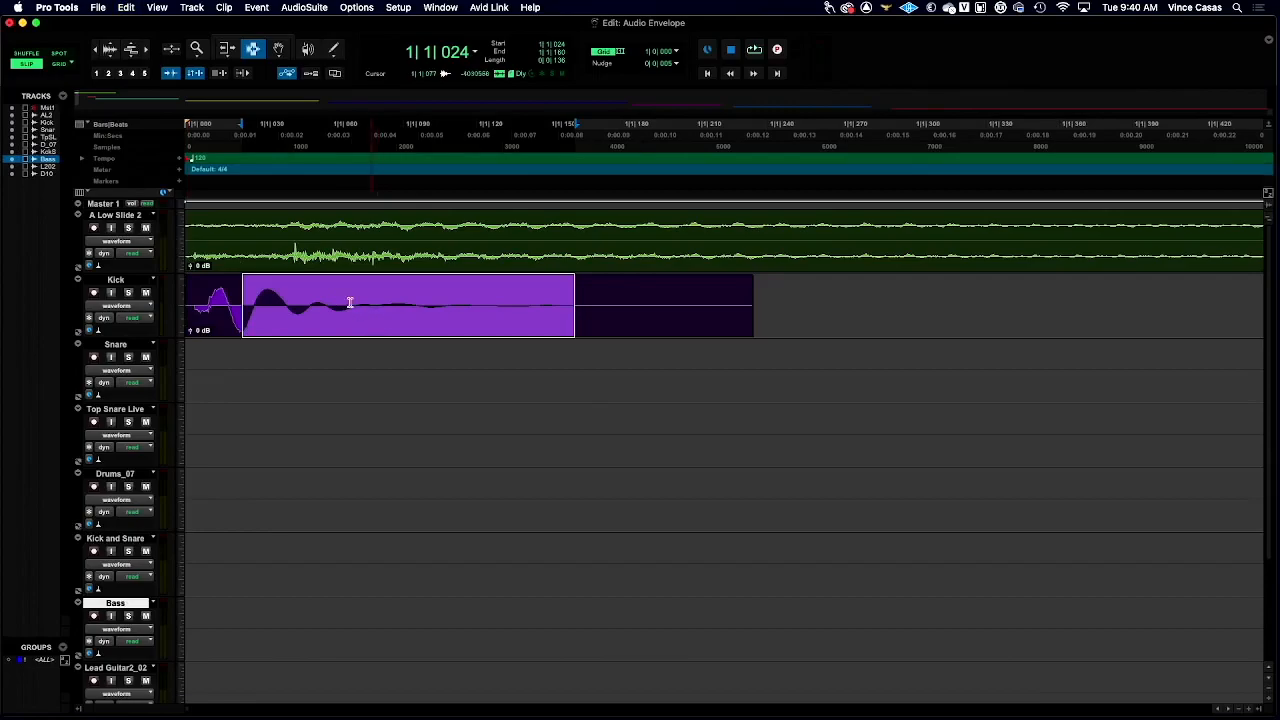
{"action": "left_click", "coordinate": [129, 229]}
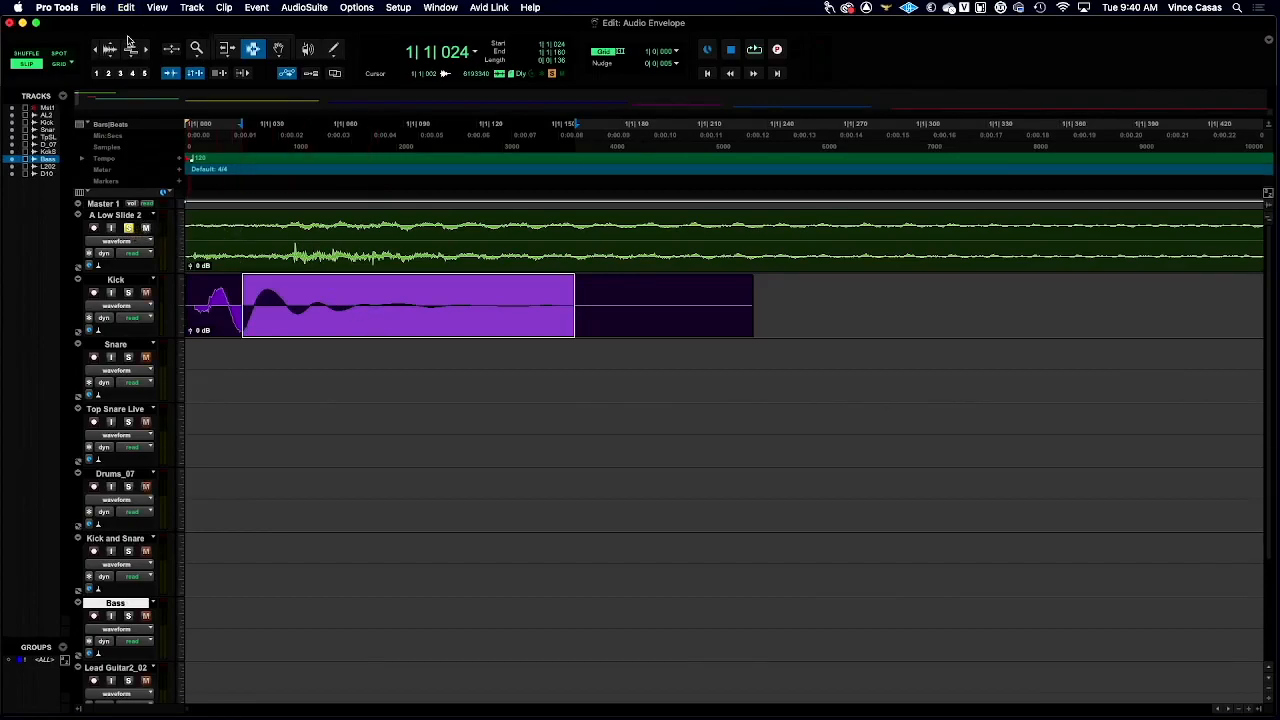
{"action": "left_click", "coordinate": [110, 48]}
{"action": "left_click", "coordinate": [176, 228]}
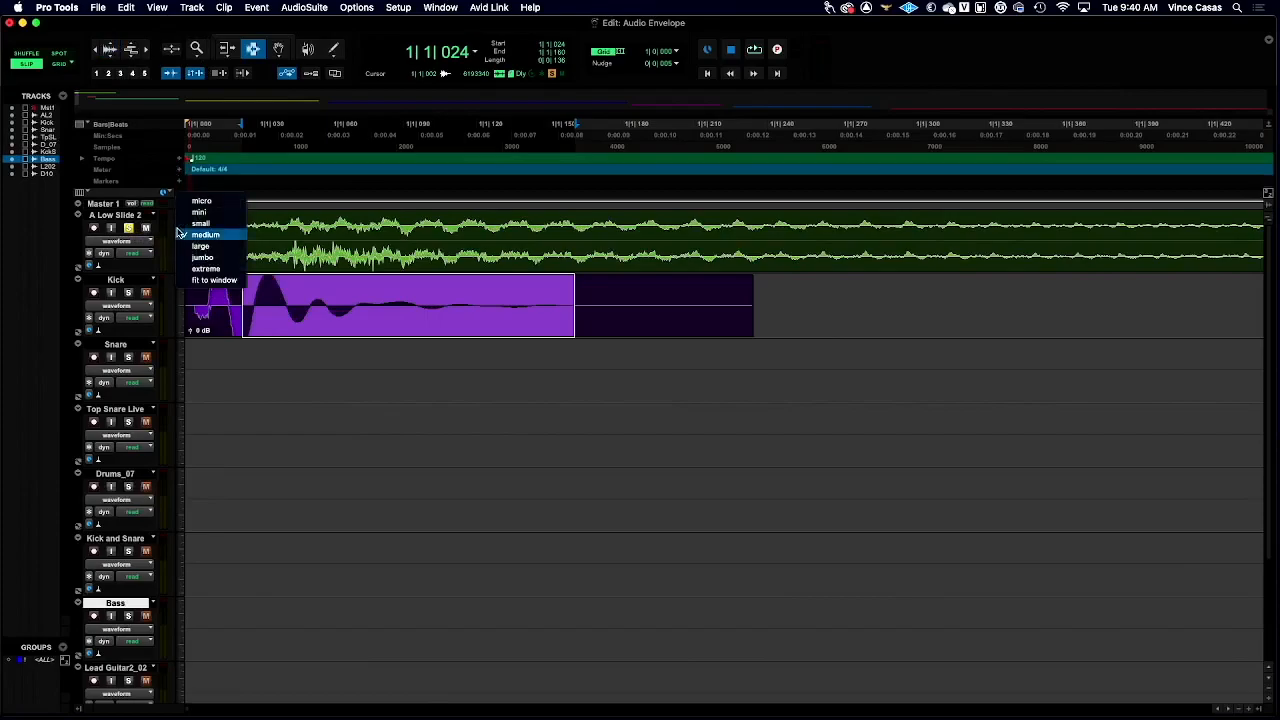
{"action": "left_click", "coordinate": [187, 259]}
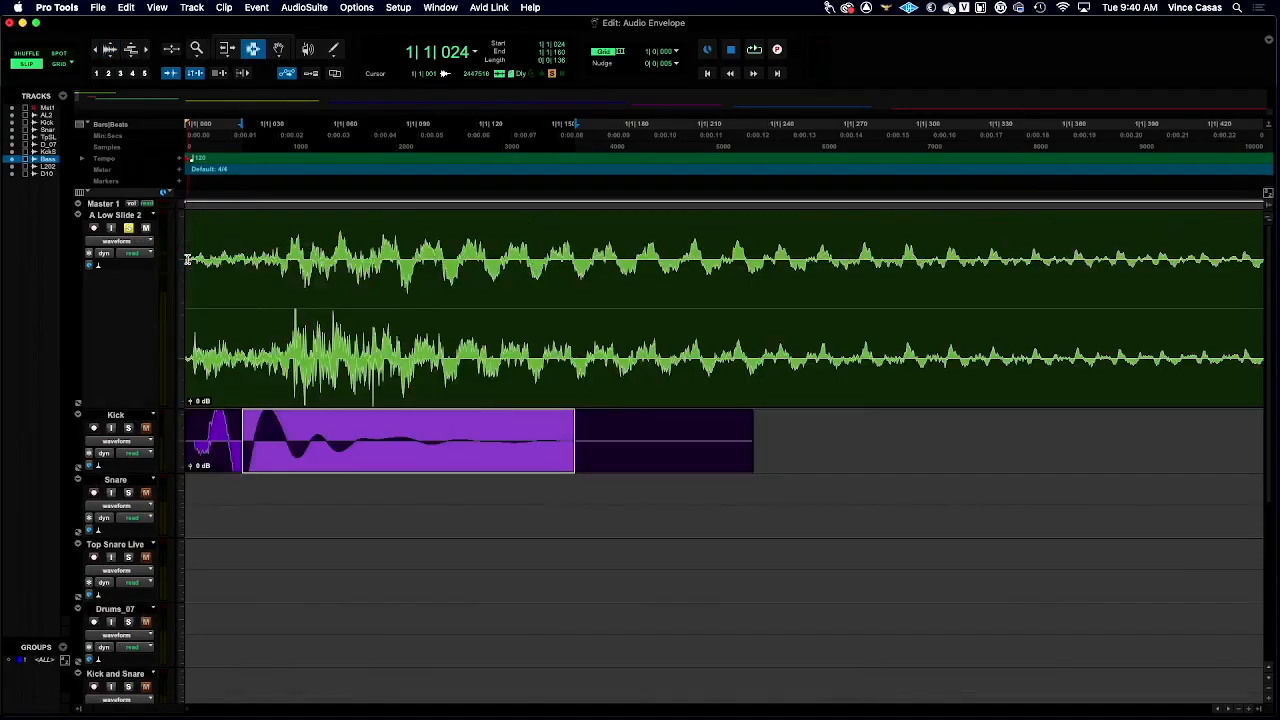
Separate the attack of the A Low Slide 2 clip, from 1|1|000 to 1|1|061, and play it.
{"action": "left_click_drag", "start_coordinate": [294, 292], "coordinate": [122, 323]}
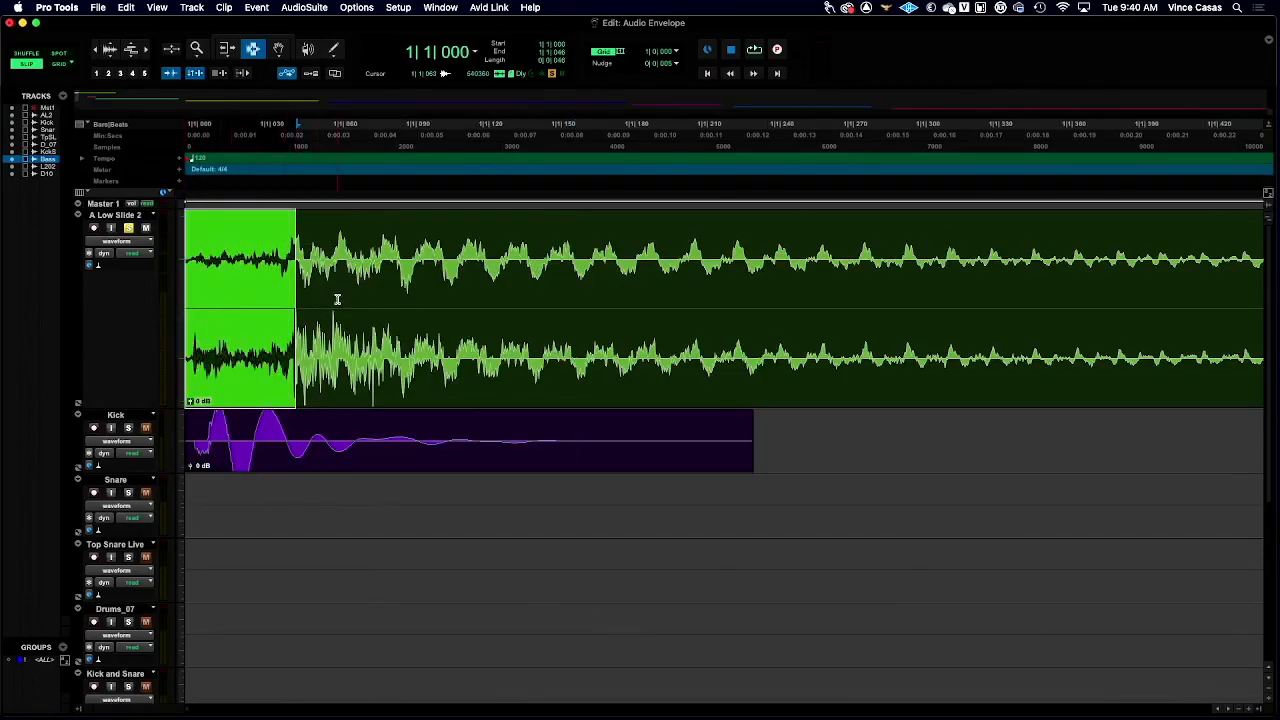
{"action": "left_click_drag", "start_coordinate": [333, 296], "coordinate": [159, 315]}
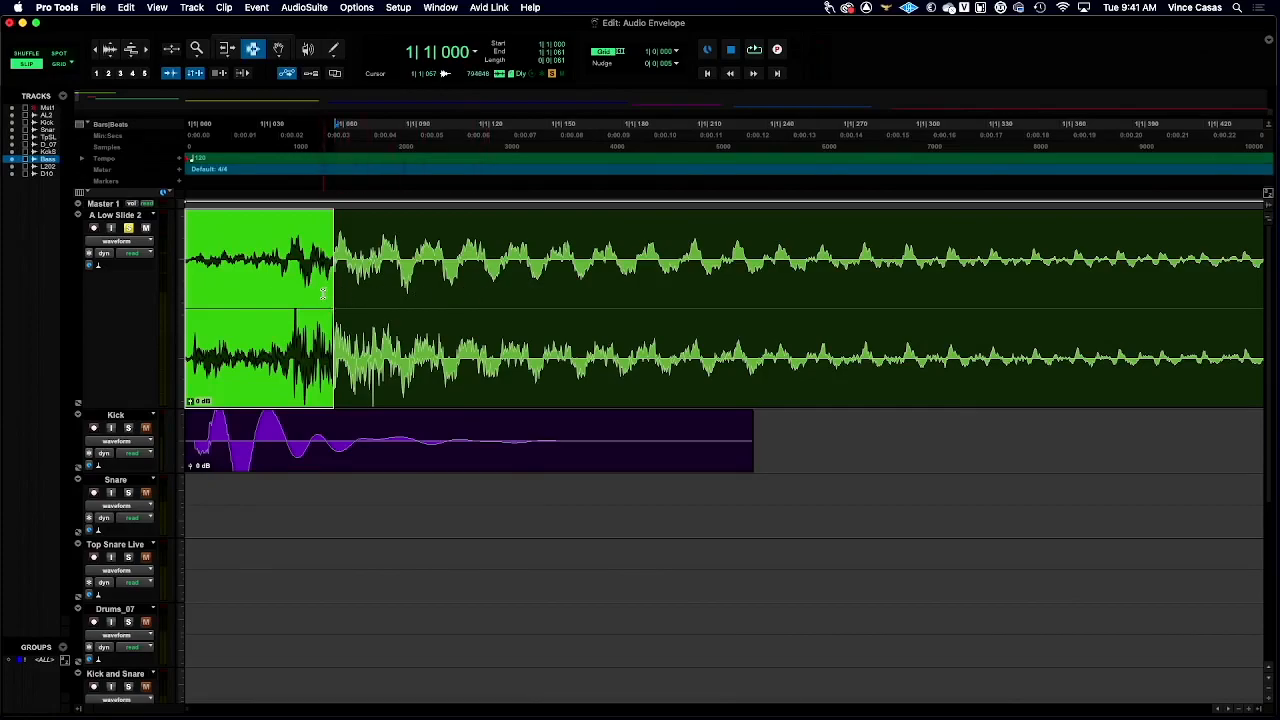
{"action": "key", "text": "super+e"}
{"action": "key", "text": "space"}
{"action": "key", "text": "space"}
Highlight the A Low Slide 2 section right after the attack from 1|1|061, and the quieter stretch from 1|1|347 to 1|2|000.
{"action": "left_click", "coordinate": [334, 296]}
{"action": "left_click_drag", "start_coordinate": [336, 296], "coordinate": [386, 298]}
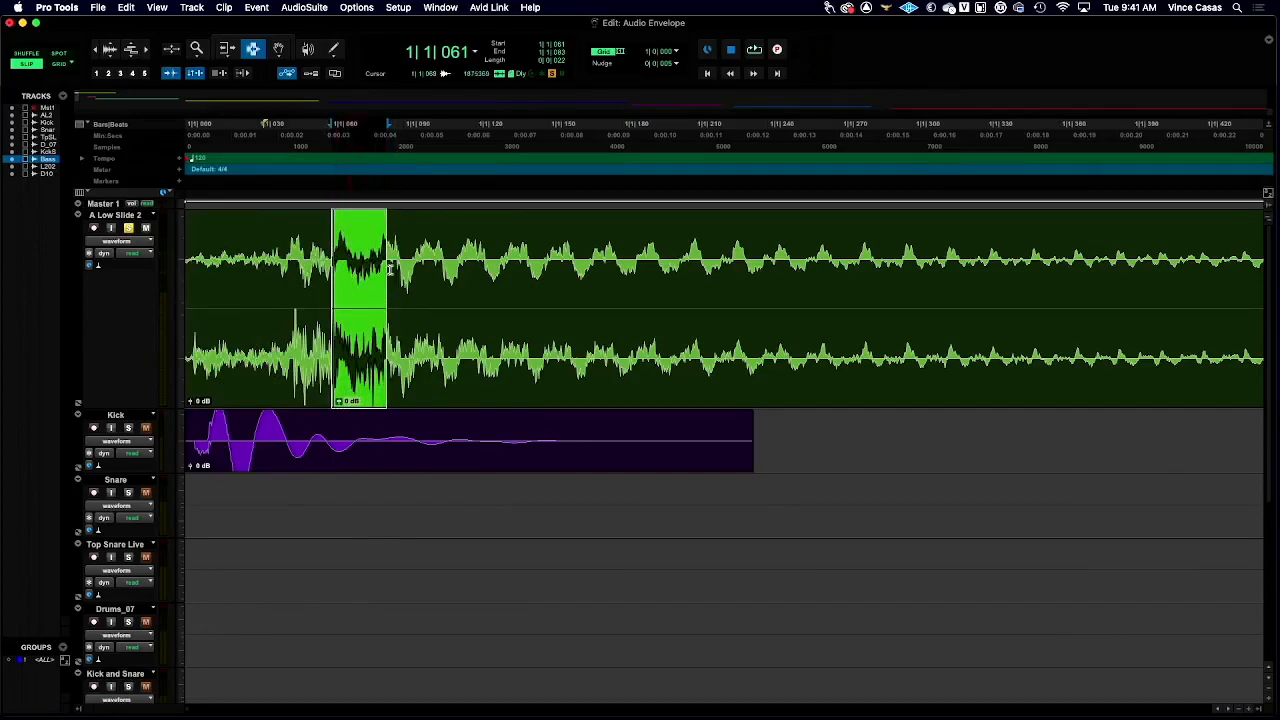
{"action": "left_click", "coordinate": [562, 267]}
{"action": "scroll", "coordinate": [708, 268], "scroll_direction": "right", "scroll_amount": 5}
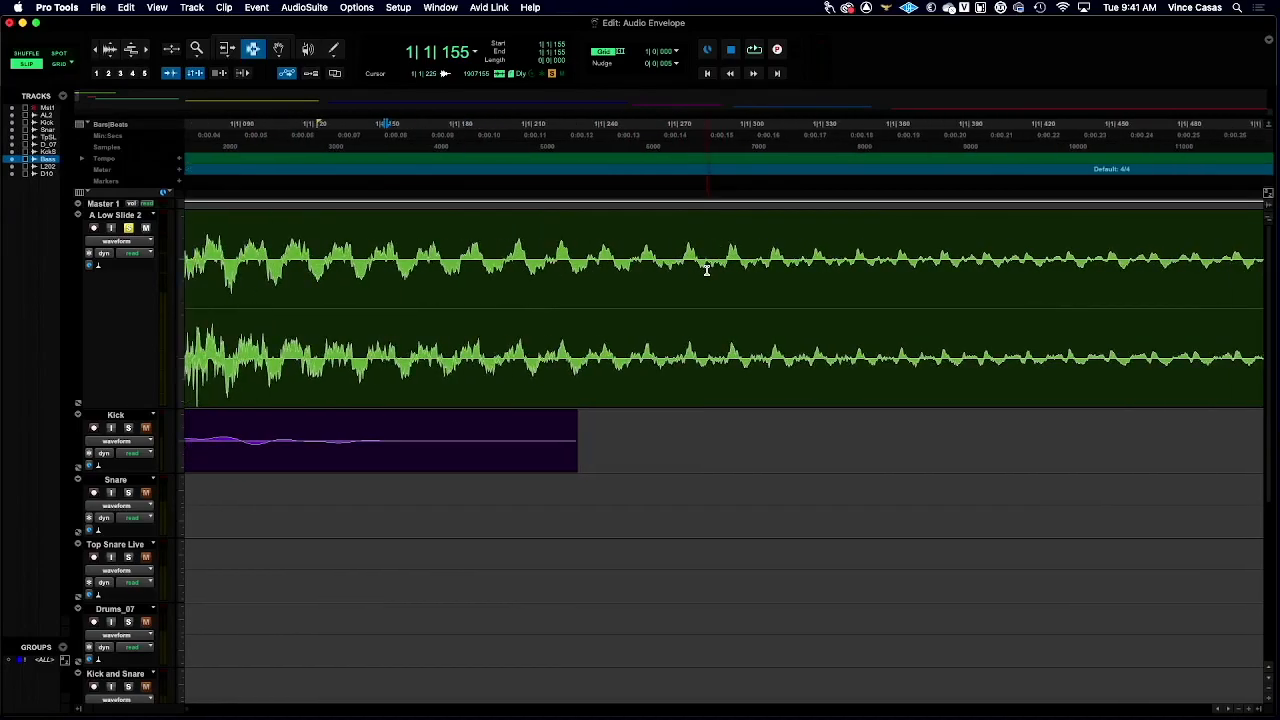
{"action": "scroll", "coordinate": [520, 265], "scroll_direction": "right", "scroll_amount": 10}
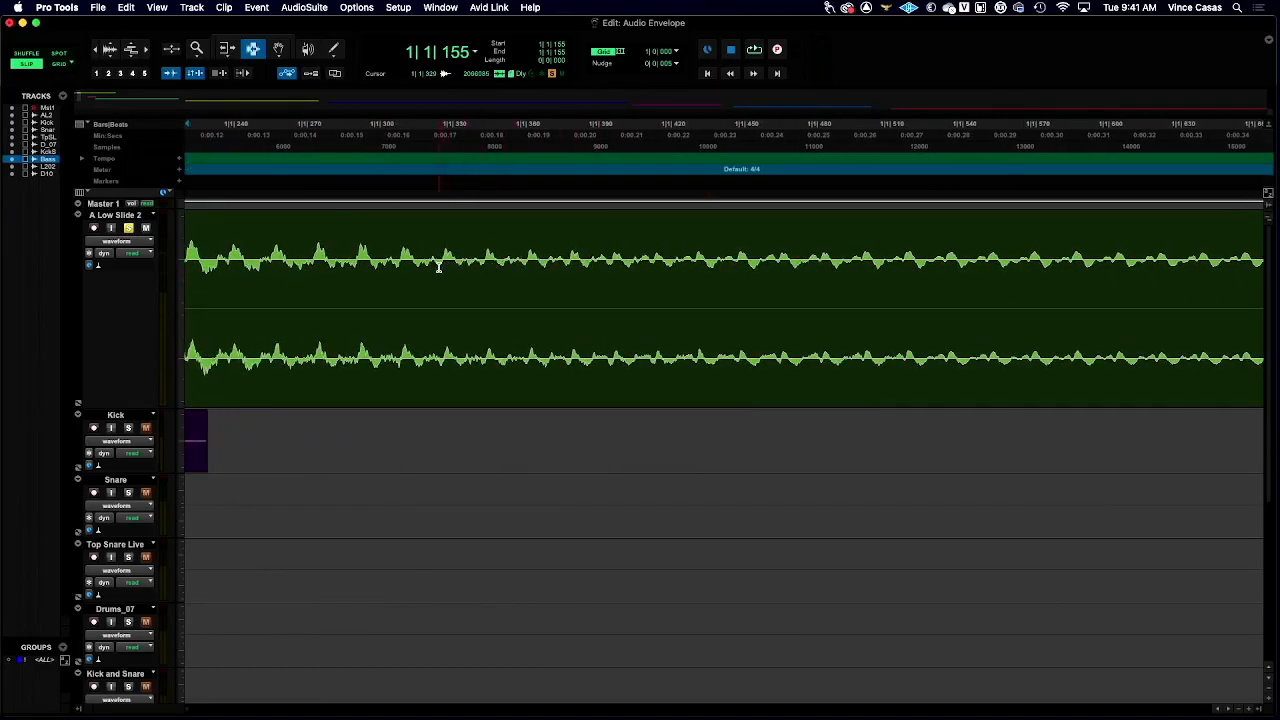
{"action": "left_click_drag", "start_coordinate": [485, 262], "coordinate": [1155, 320]}
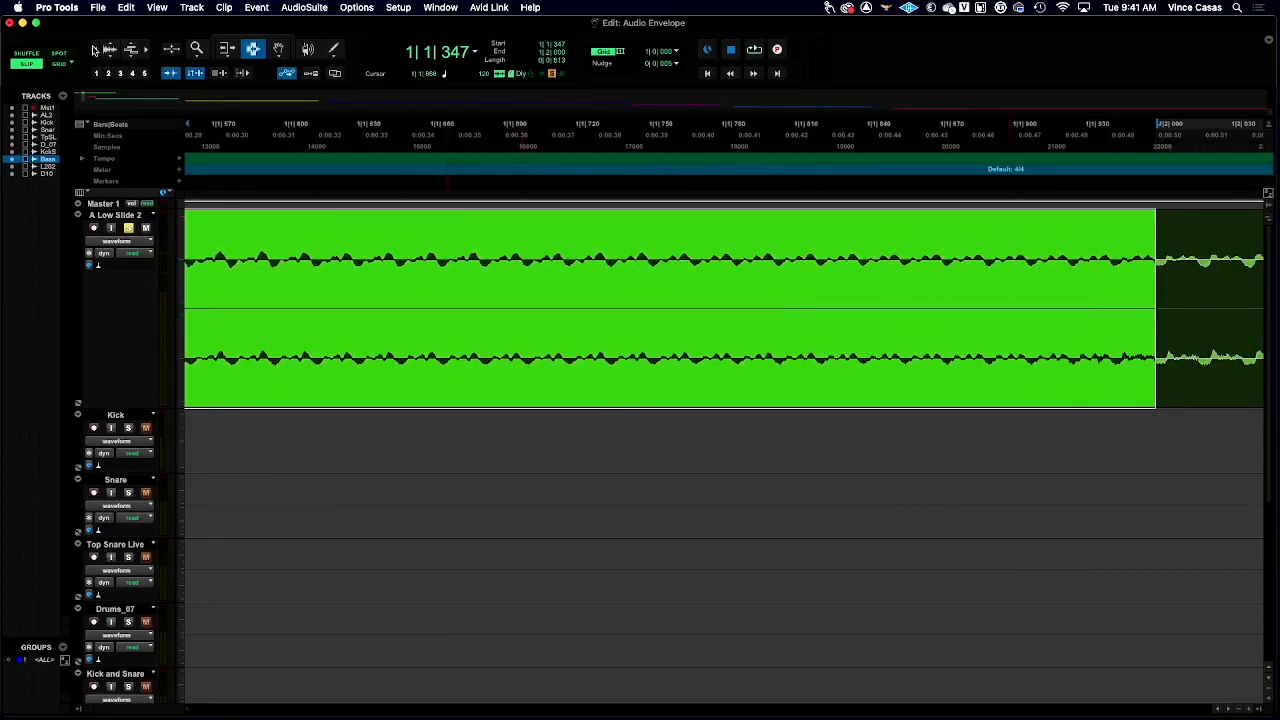
Separate the sustain portion of A Low Slide 2, from 1|1|439 to 1|2|037, into its own clip.
{"action": "left_click", "coordinate": [95, 50]}
{"action": "left_click", "coordinate": [96, 51]}
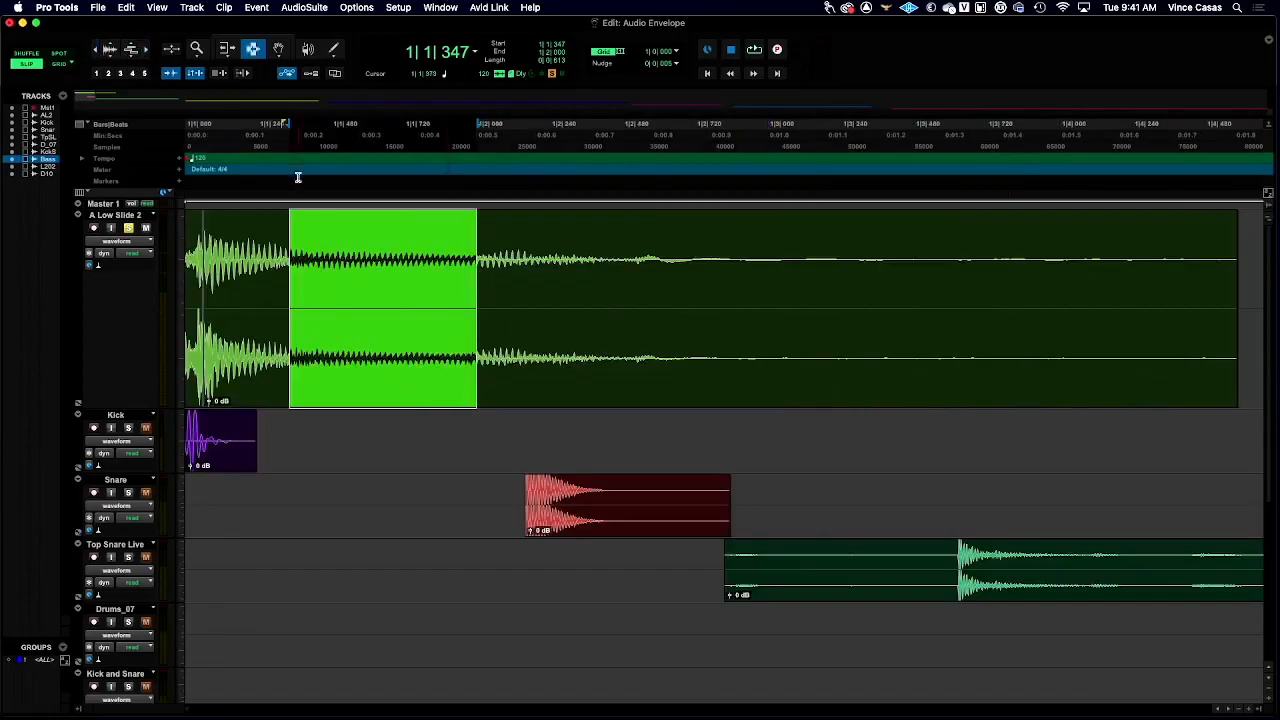
{"action": "left_click", "coordinate": [364, 246]}
{"action": "left_click_drag", "start_coordinate": [318, 272], "coordinate": [487, 296]}
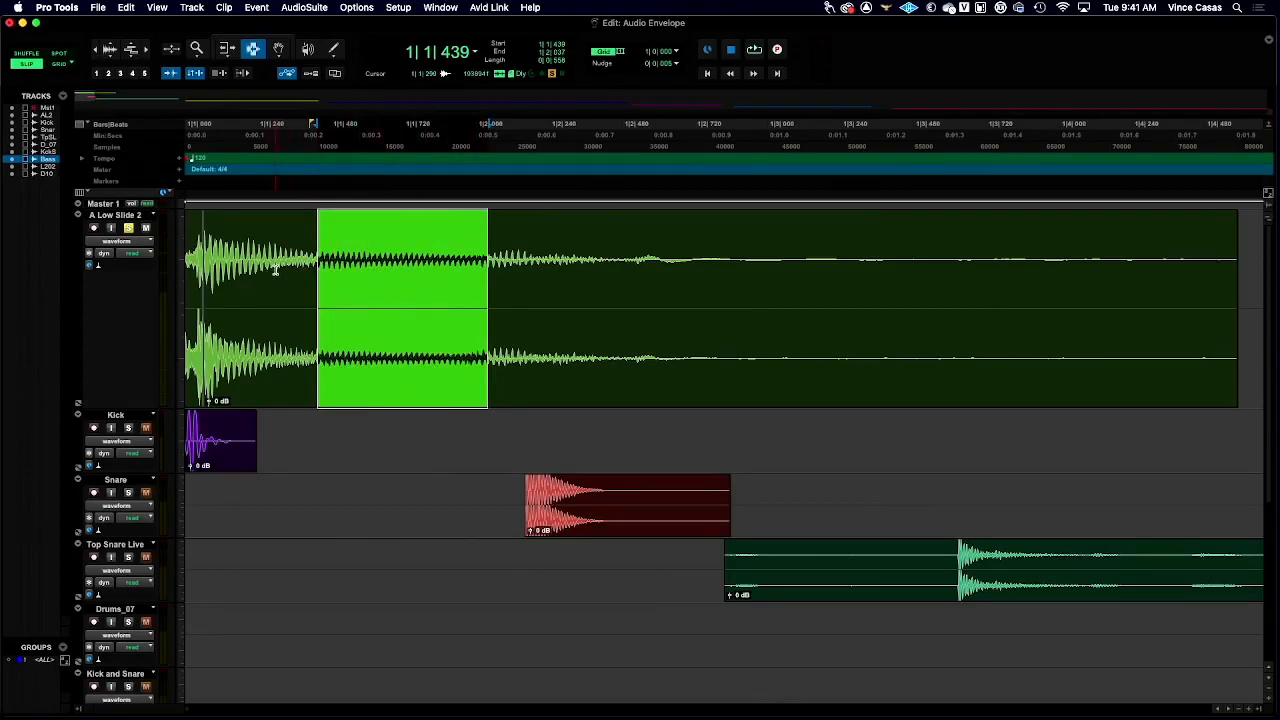
{"action": "key", "text": "super+e"}
Play the attack, decay and sustain clips of A Low Slide 2 one after another.
{"action": "left_click_drag", "start_coordinate": [190, 262], "coordinate": [211, 262]}
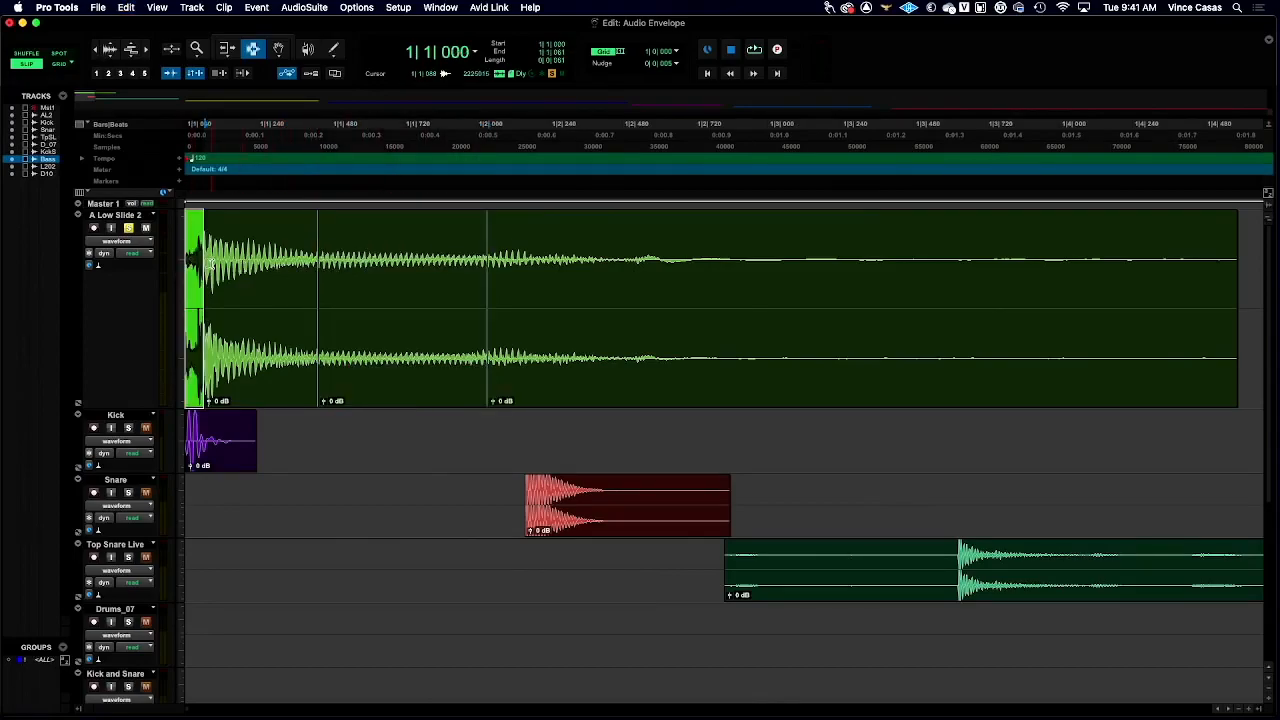
{"action": "key", "text": "space"}
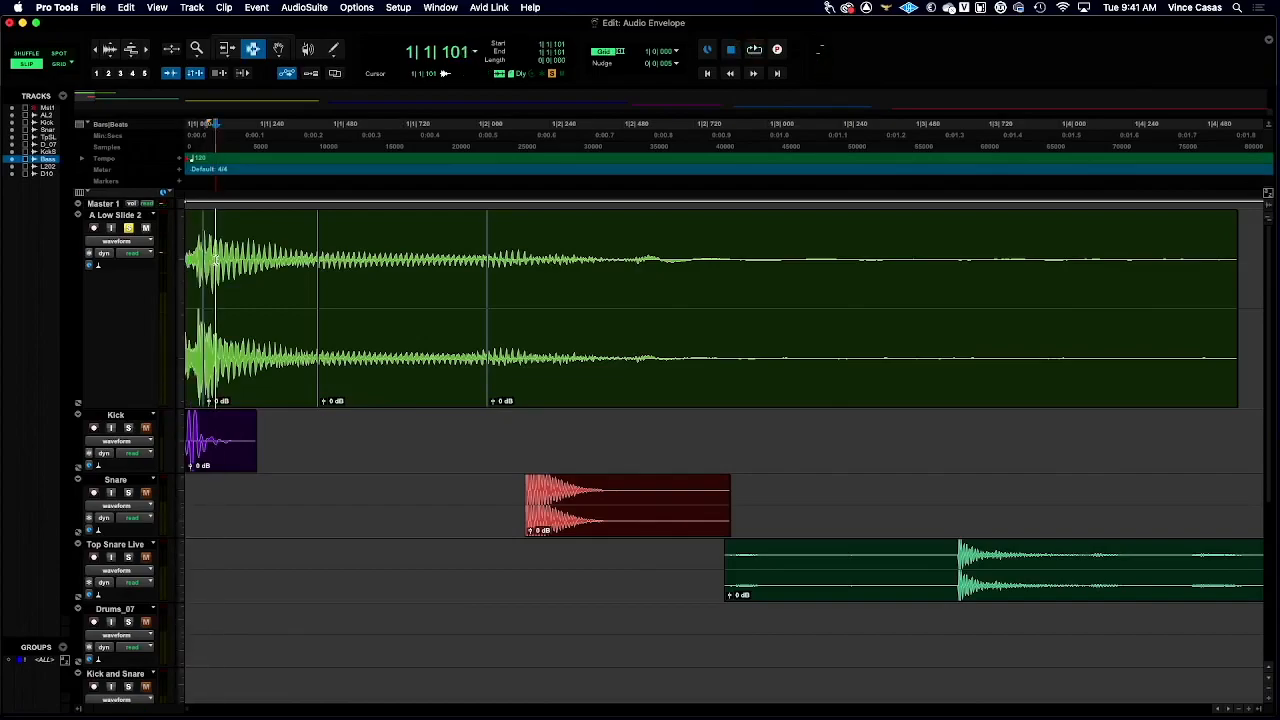
{"action": "double_click", "coordinate": [214, 260]}
{"action": "key", "text": "space"}
{"action": "double_click", "coordinate": [377, 258]}
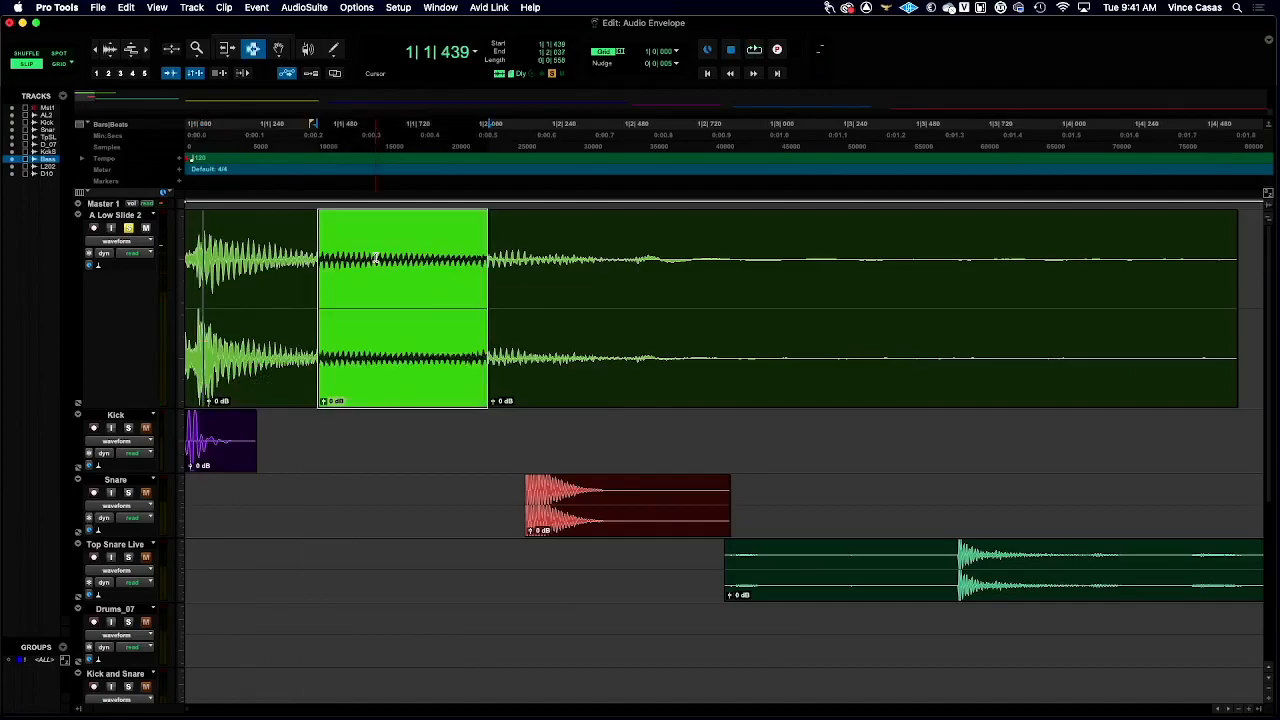
{"action": "key", "text": "space"}
Highlight the release of A Low Slide 2 from 1|2|261 to 1|4|653 and play it.
{"action": "left_click", "coordinate": [495, 250]}
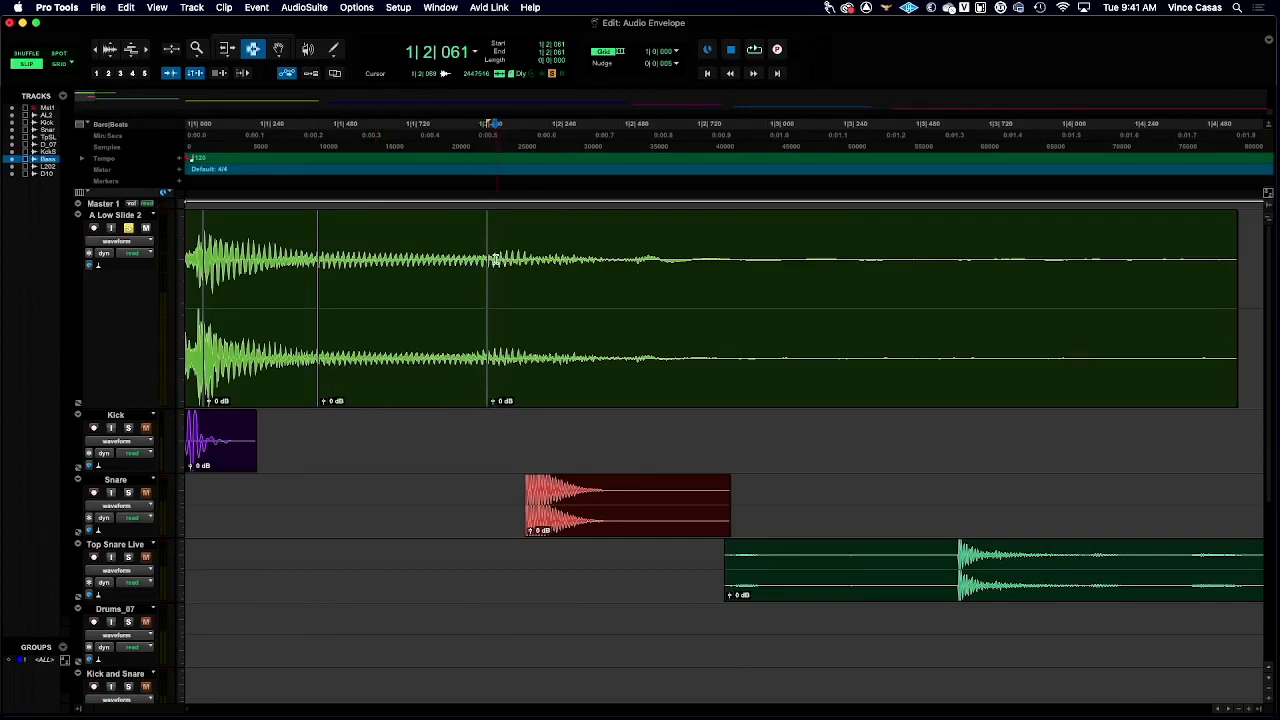
{"action": "left_click_drag", "start_coordinate": [493, 258], "coordinate": [1183, 379]}
{"action": "left_click", "coordinate": [556, 259]}
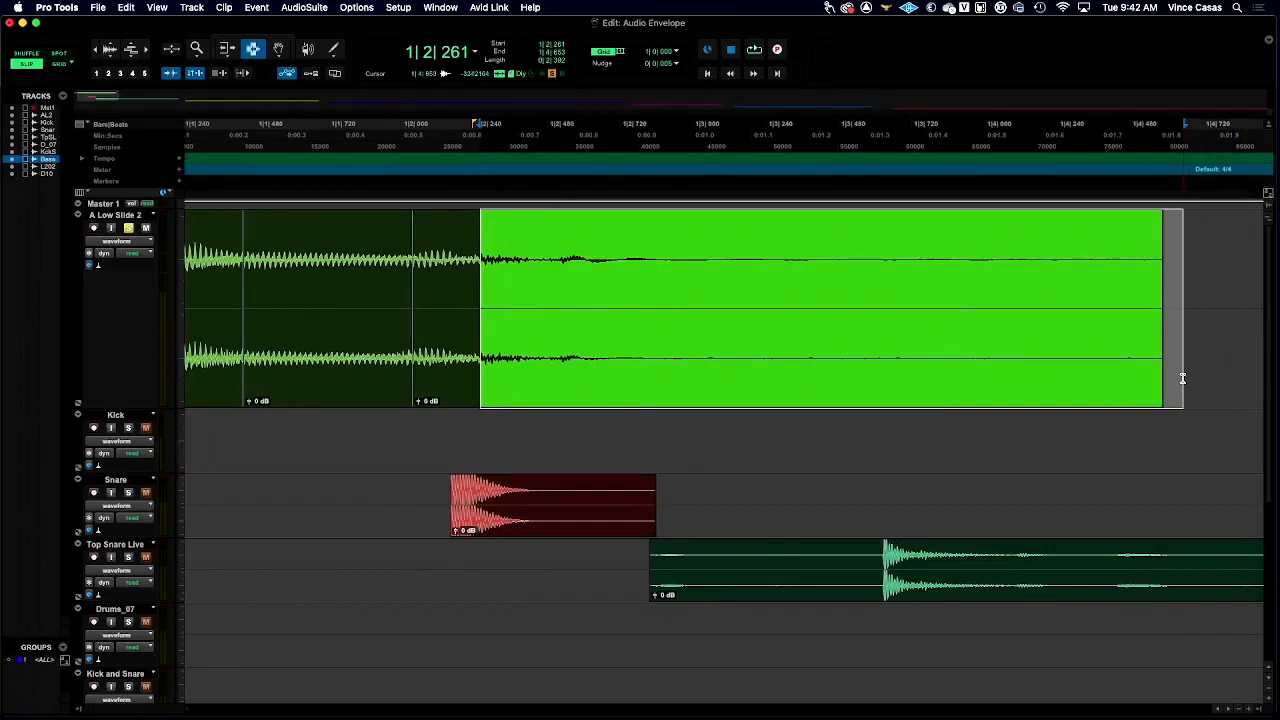
{"action": "key", "text": "space"}
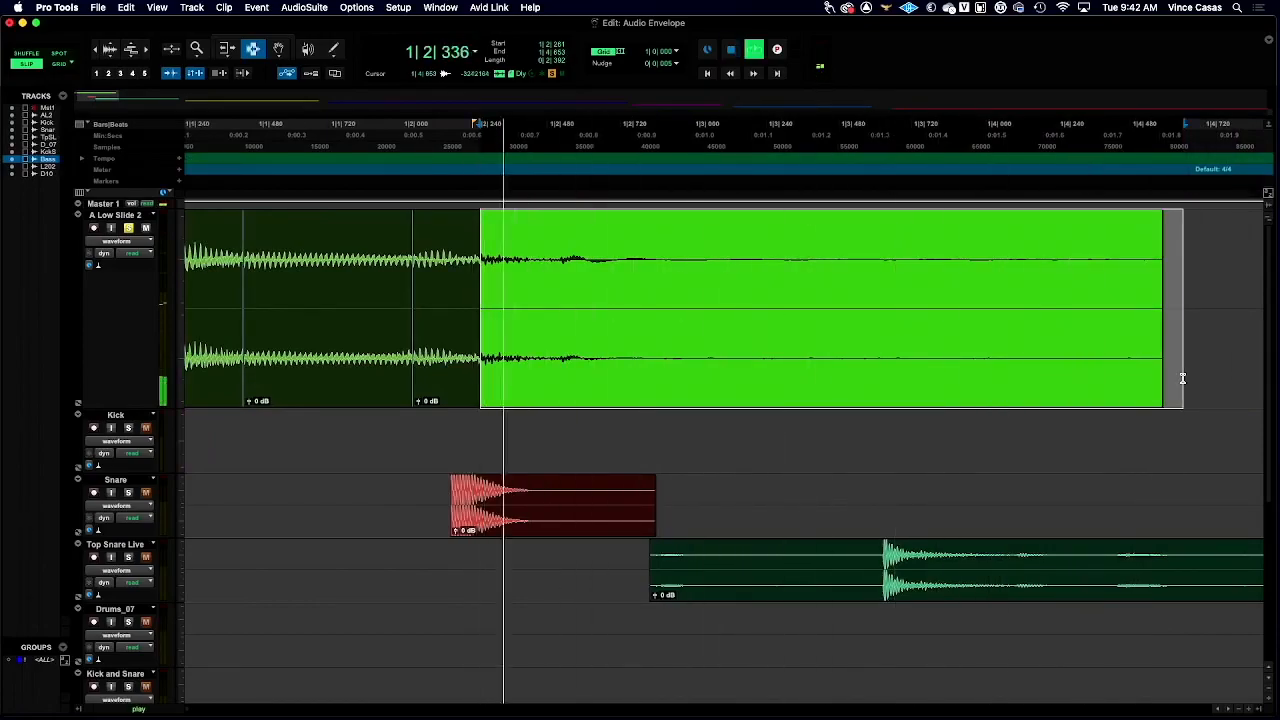
{"action": "key", "text": "space"}
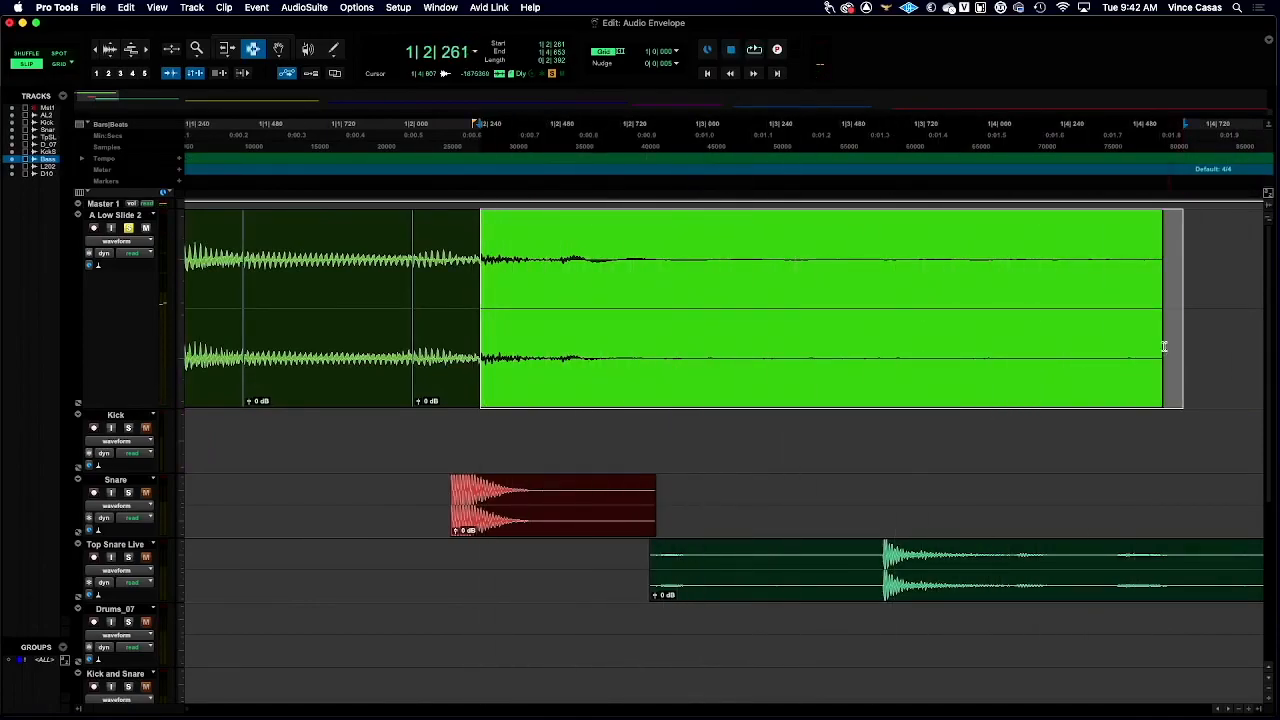
Undo the last three edits made on the A Low Slide 2 track.
{"action": "scroll", "coordinate": [980, 430], "scroll_direction": "left", "scroll_amount": 2}
{"action": "key", "text": "super+z"}
{"action": "key", "text": "super+z"}
{"action": "key", "text": "super+z"}
Solo the Top Snare Live track and play the snare hit from 2|1|255 to 2|1|639.
{"action": "scroll", "coordinate": [983, 430], "scroll_direction": "right", "scroll_amount": 20}
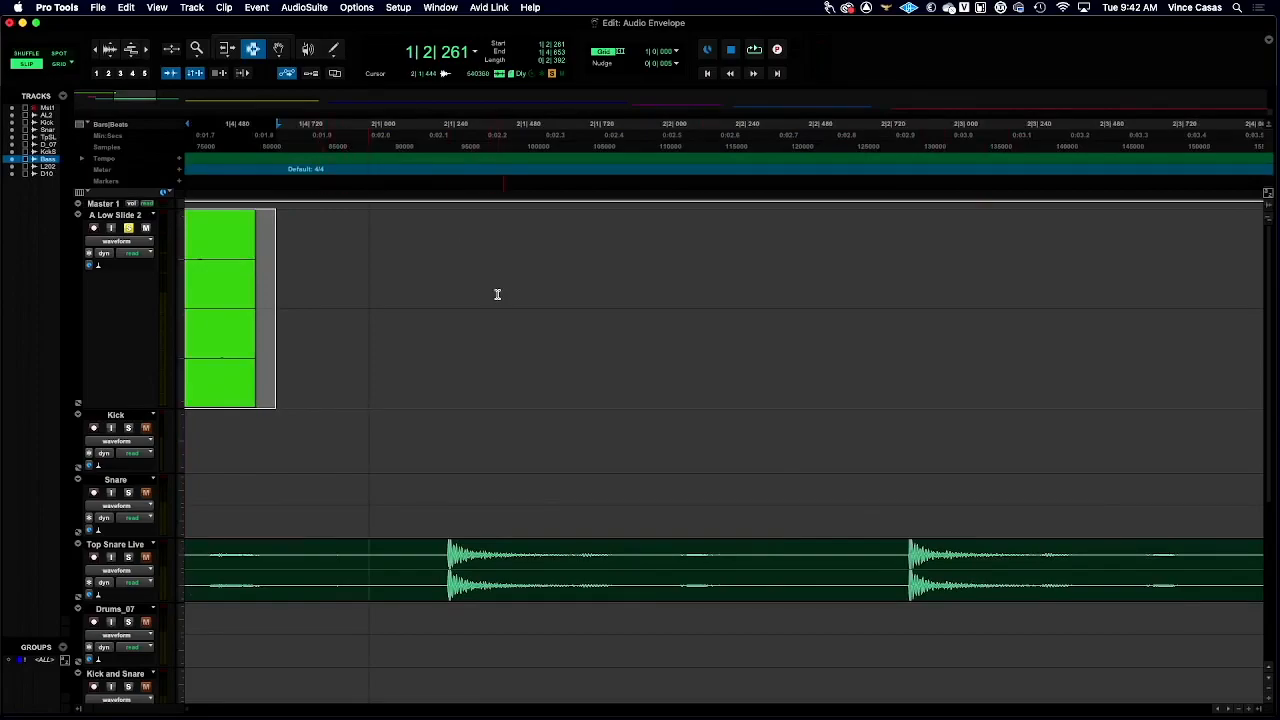
{"action": "scroll", "coordinate": [410, 494], "scroll_direction": "down", "scroll_amount": 5}
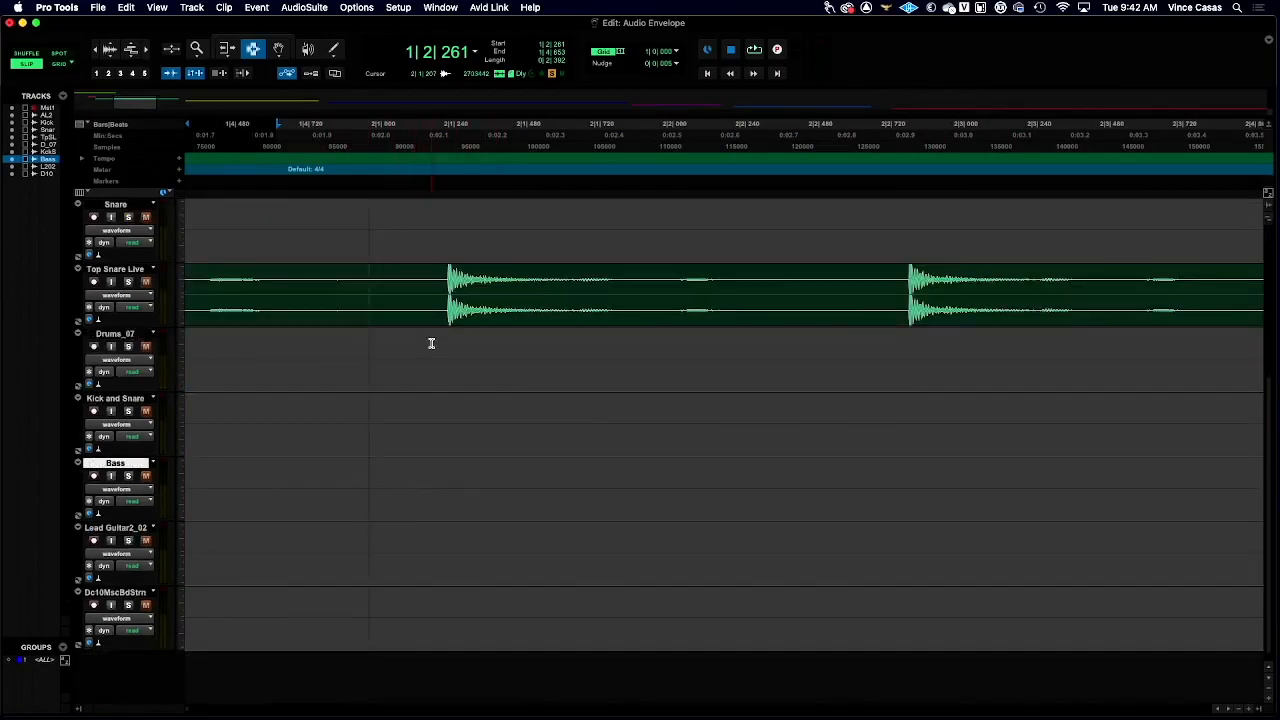
{"action": "left_click", "coordinate": [449, 284]}
{"action": "left_click_drag", "start_coordinate": [451, 285], "coordinate": [563, 306]}
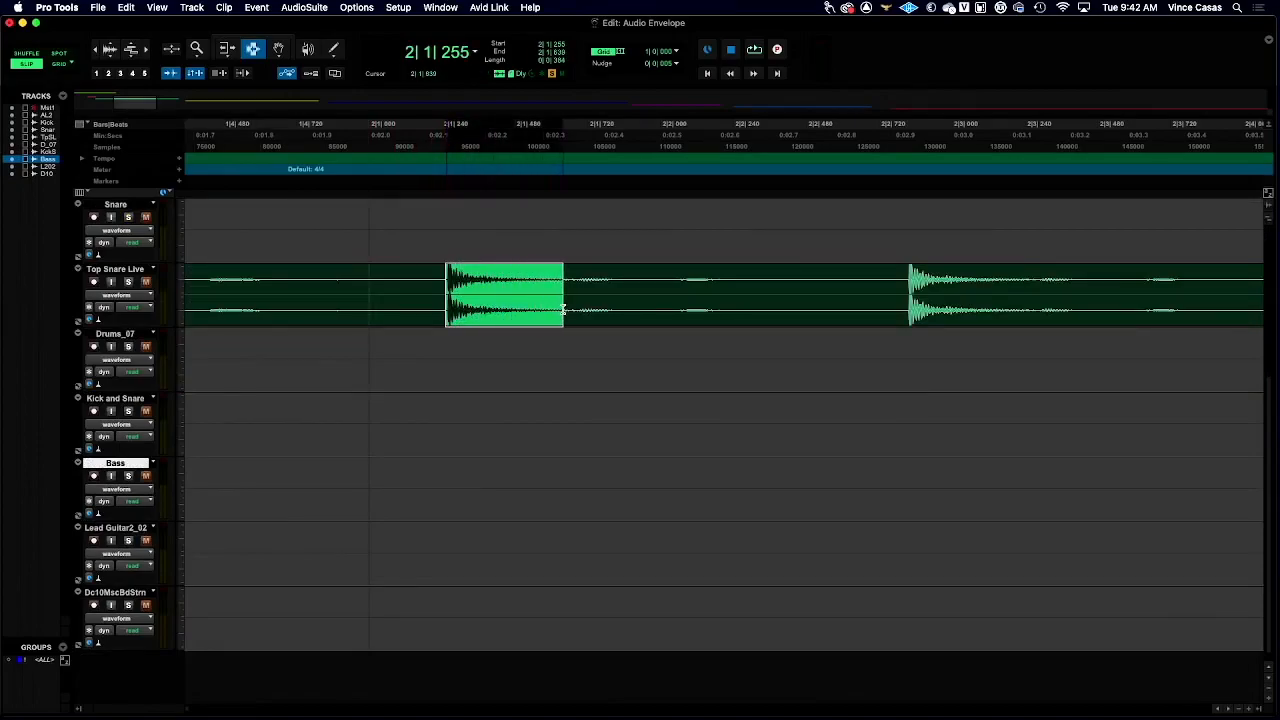
{"action": "left_click", "coordinate": [131, 283]}
{"action": "key", "text": "space"}
Examine the waveform of the selected Top Snare Live hit up close and return to a wide view of the timeline.
{"action": "left_click", "coordinate": [147, 49]}
{"action": "left_click", "coordinate": [147, 49]}
{"action": "left_click", "coordinate": [147, 49]}
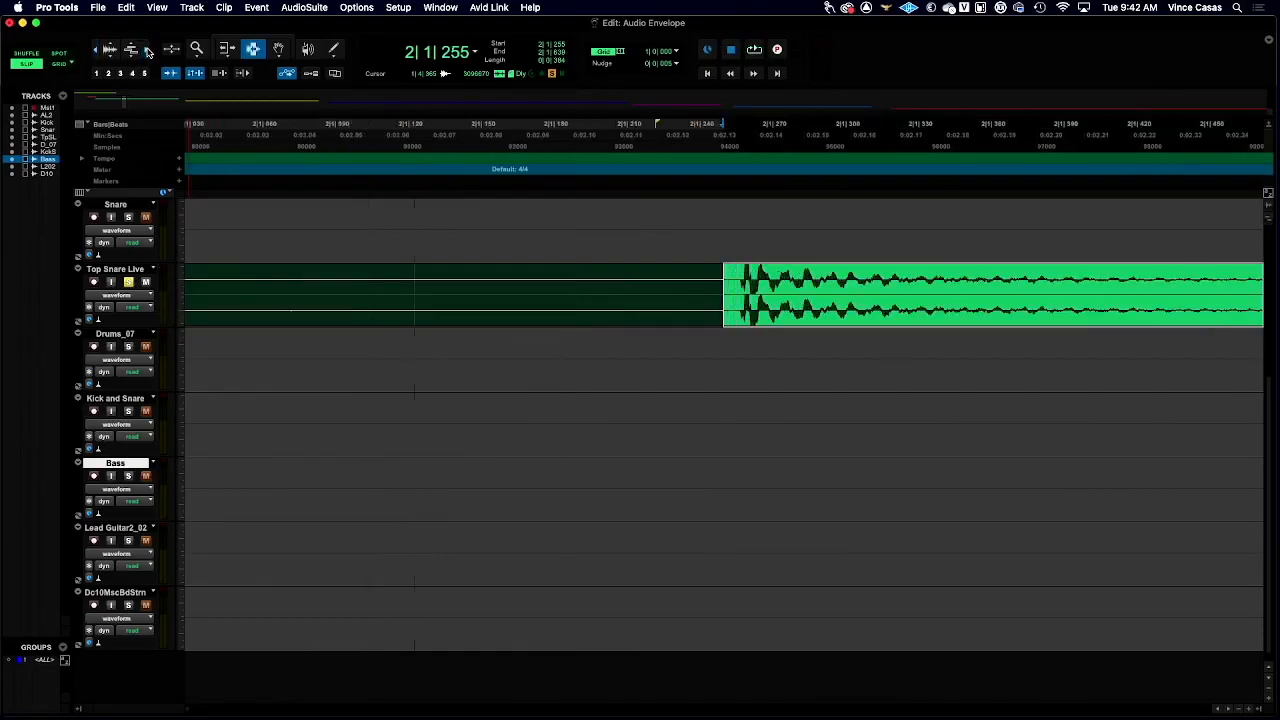
{"action": "scroll", "coordinate": [554, 214], "scroll_direction": "right", "scroll_amount": 5}
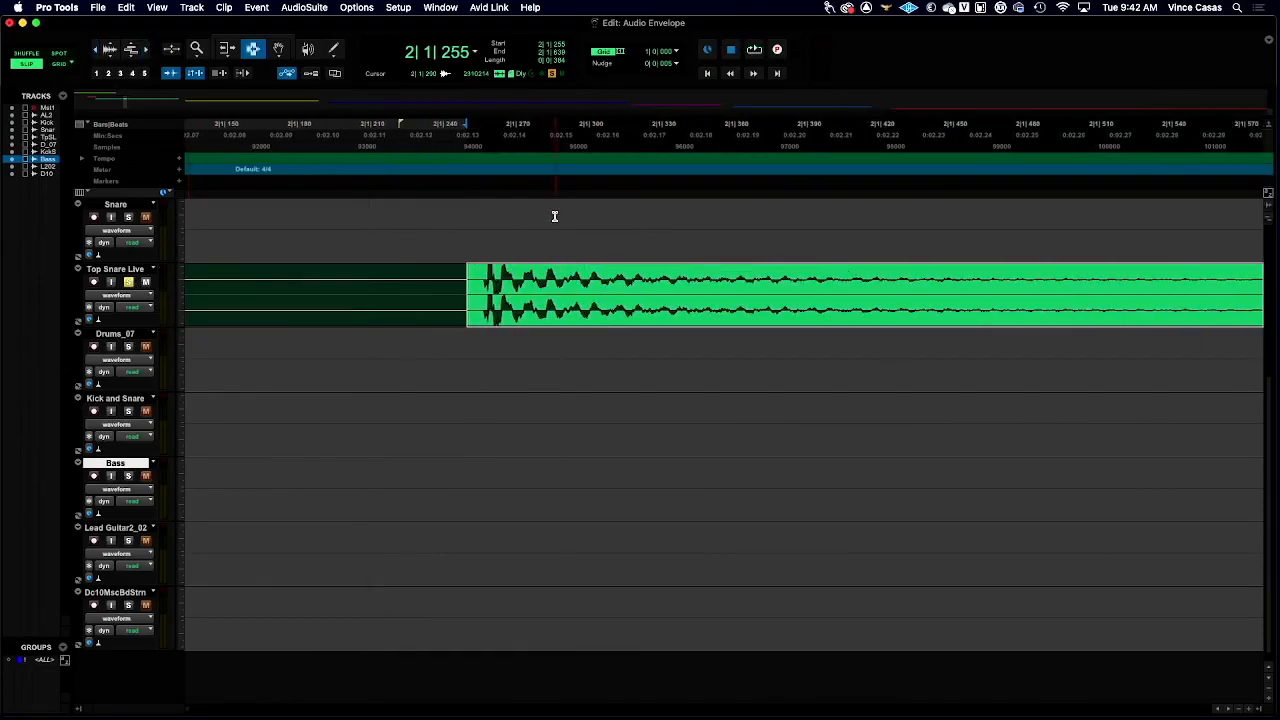
{"action": "scroll", "coordinate": [554, 214], "scroll_direction": "right", "scroll_amount": 1}
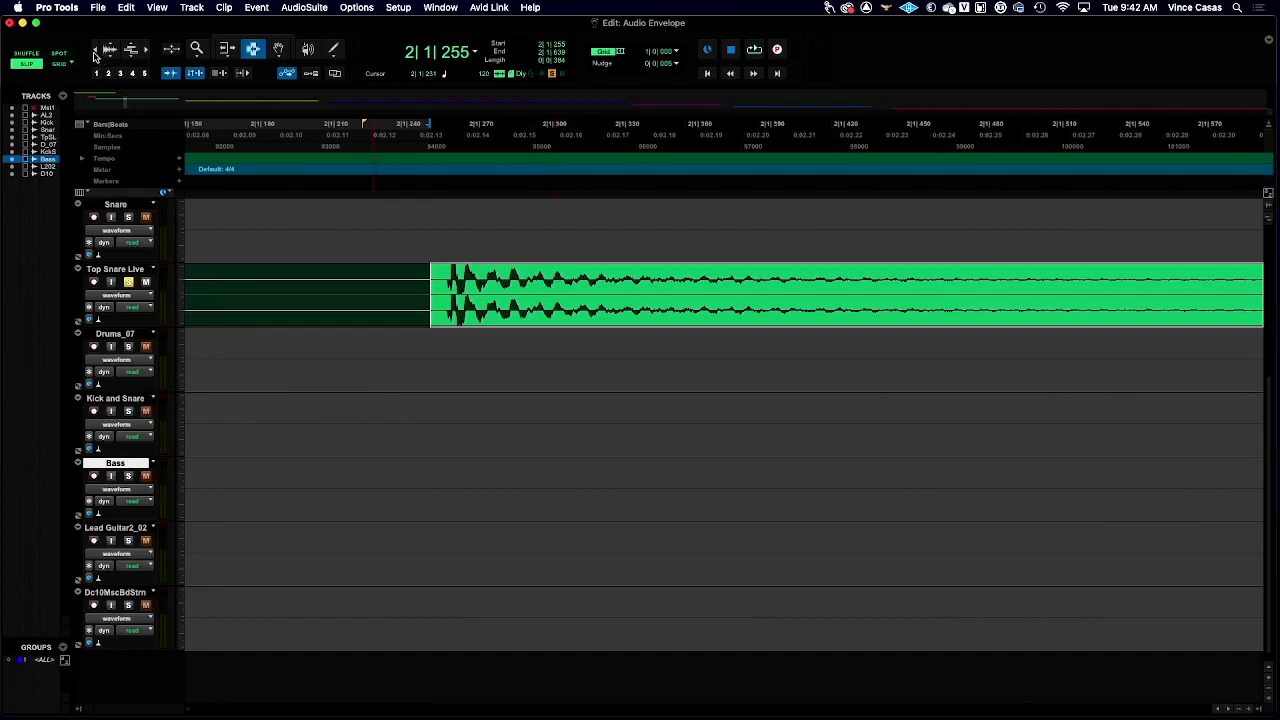
{"action": "left_click", "coordinate": [94, 55]}
{"action": "left_click", "coordinate": [94, 55]}
{"action": "left_click", "coordinate": [94, 55]}
{"action": "left_click", "coordinate": [94, 55]}
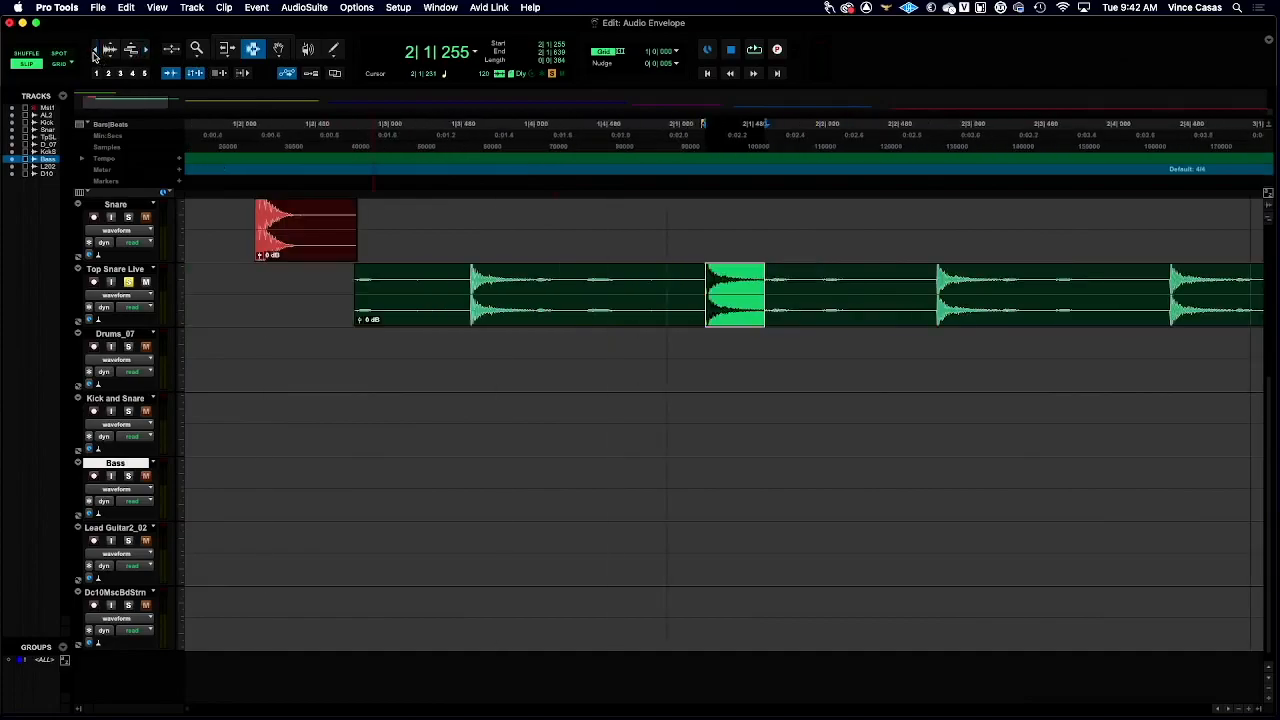
{"action": "left_click", "coordinate": [94, 55]}
Place the edit cursor on the Bass note at 13|2|116 and examine the surrounding waveform up close.
{"action": "scroll", "coordinate": [671, 397], "scroll_direction": "down", "scroll_amount": 1}
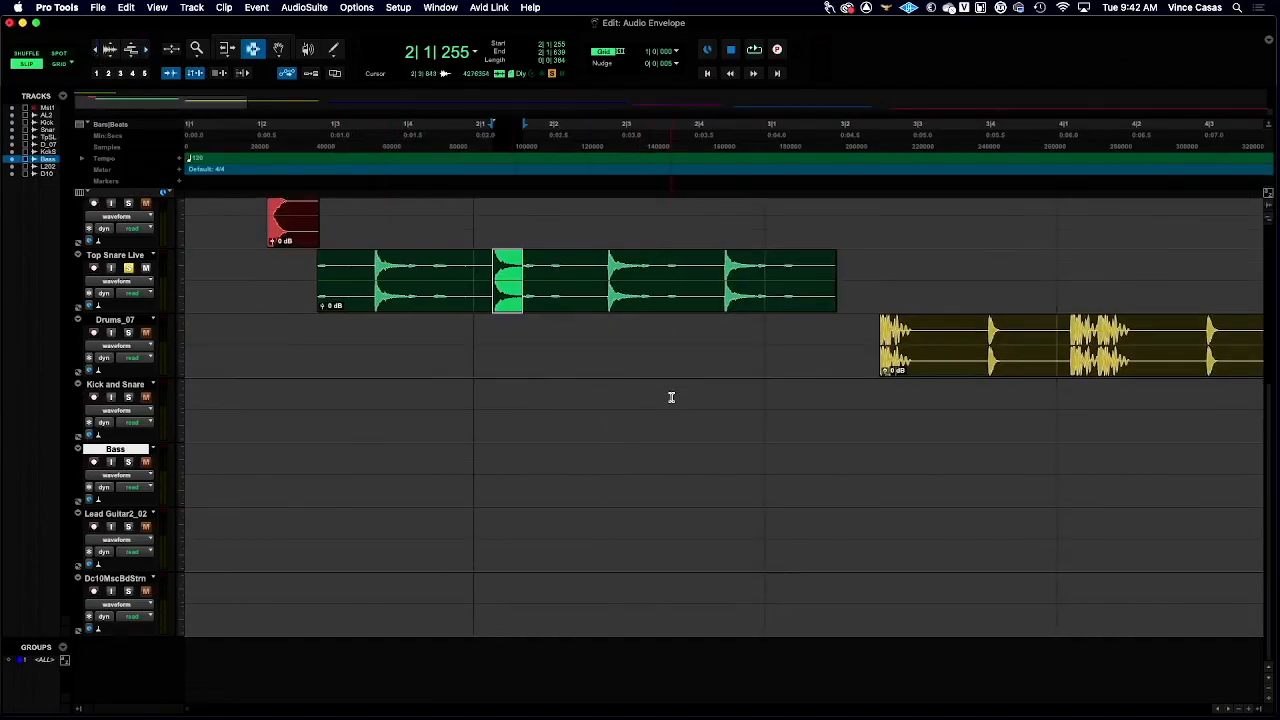
{"action": "scroll", "coordinate": [660, 386], "scroll_direction": "right", "scroll_amount": 10}
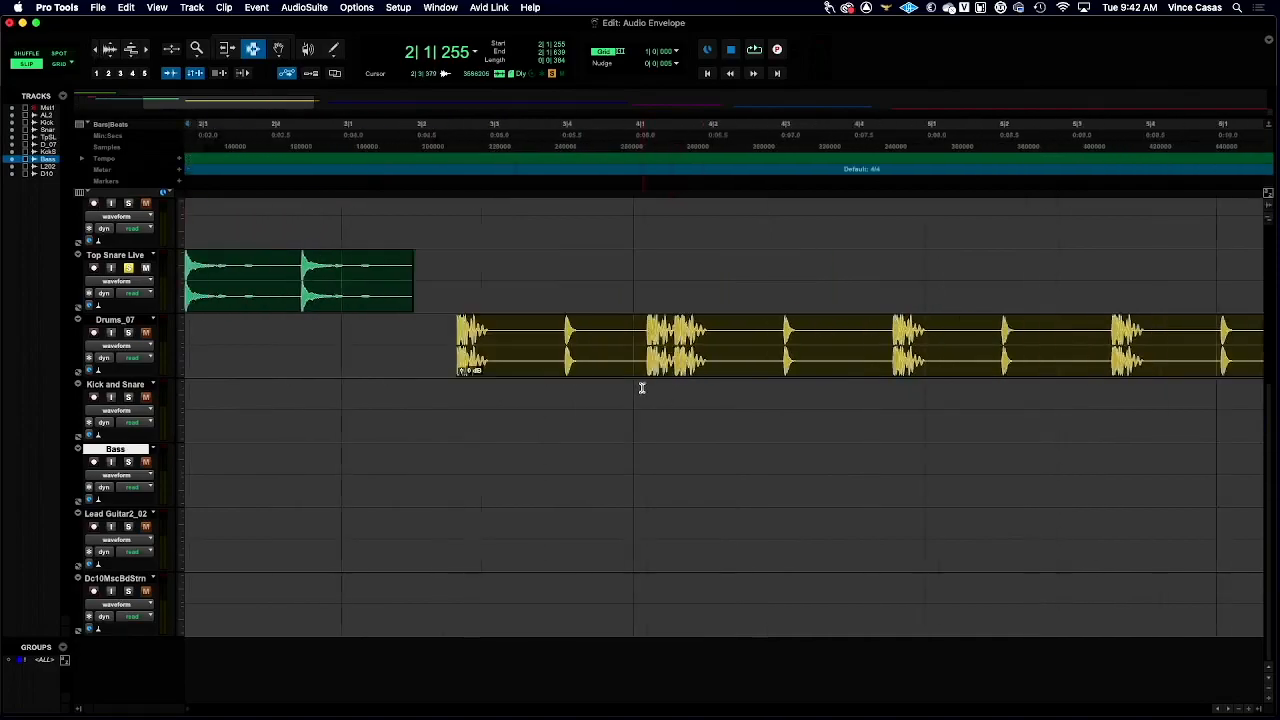
{"action": "scroll", "coordinate": [644, 386], "scroll_direction": "right", "scroll_amount": 5}
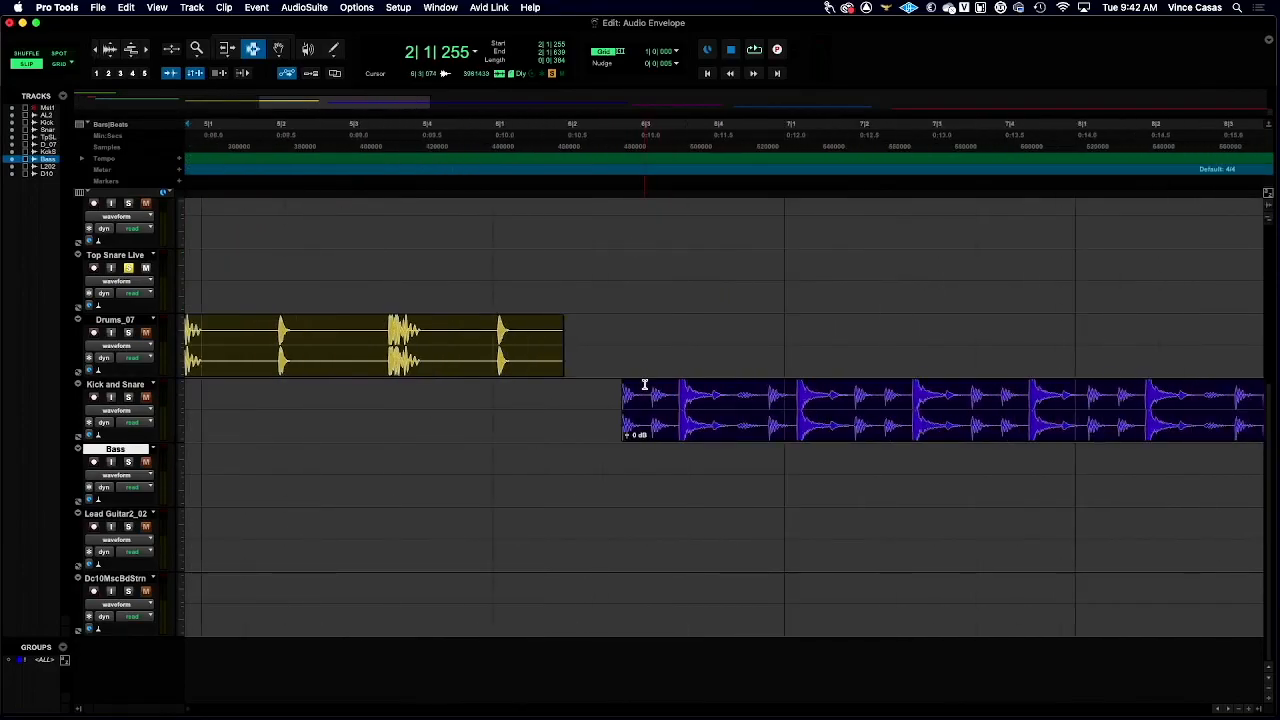
{"action": "scroll", "coordinate": [645, 385], "scroll_direction": "right", "scroll_amount": 4}
{"action": "scroll", "coordinate": [645, 385], "scroll_direction": "right", "scroll_amount": 15}
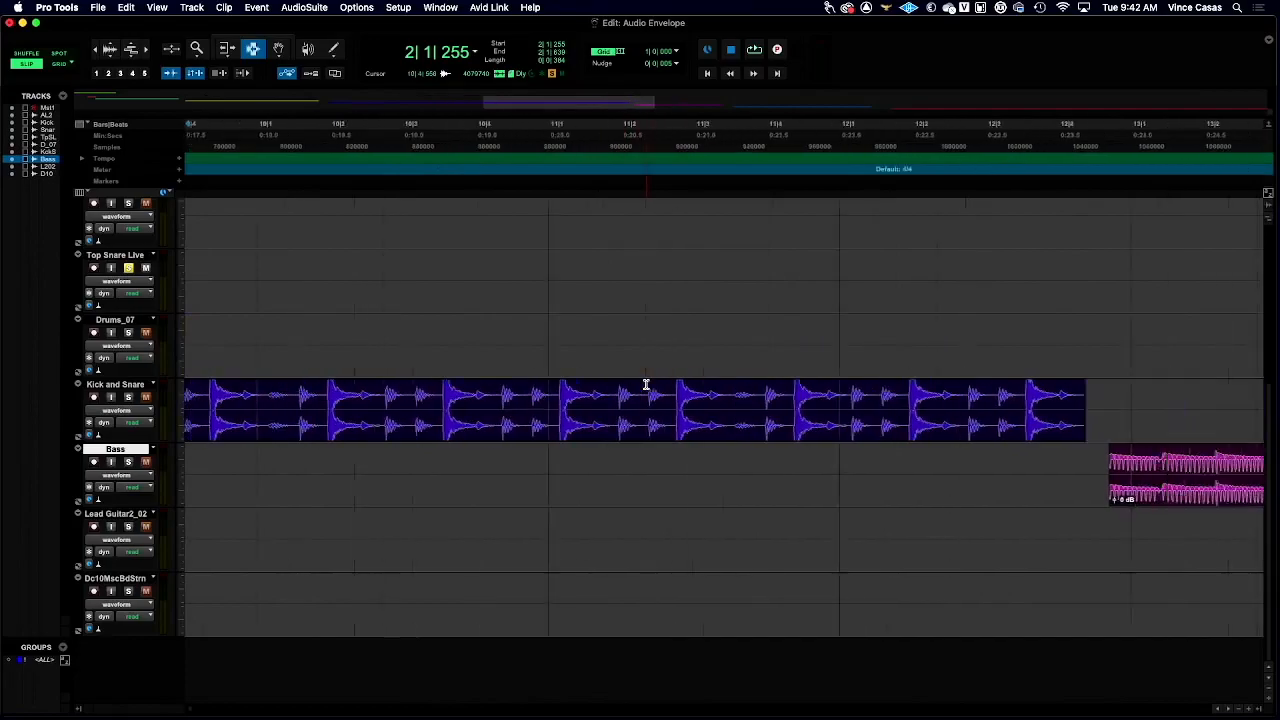
{"action": "scroll", "coordinate": [648, 384], "scroll_direction": "left", "scroll_amount": 7}
{"action": "scroll", "coordinate": [649, 383], "scroll_direction": "right", "scroll_amount": 3}
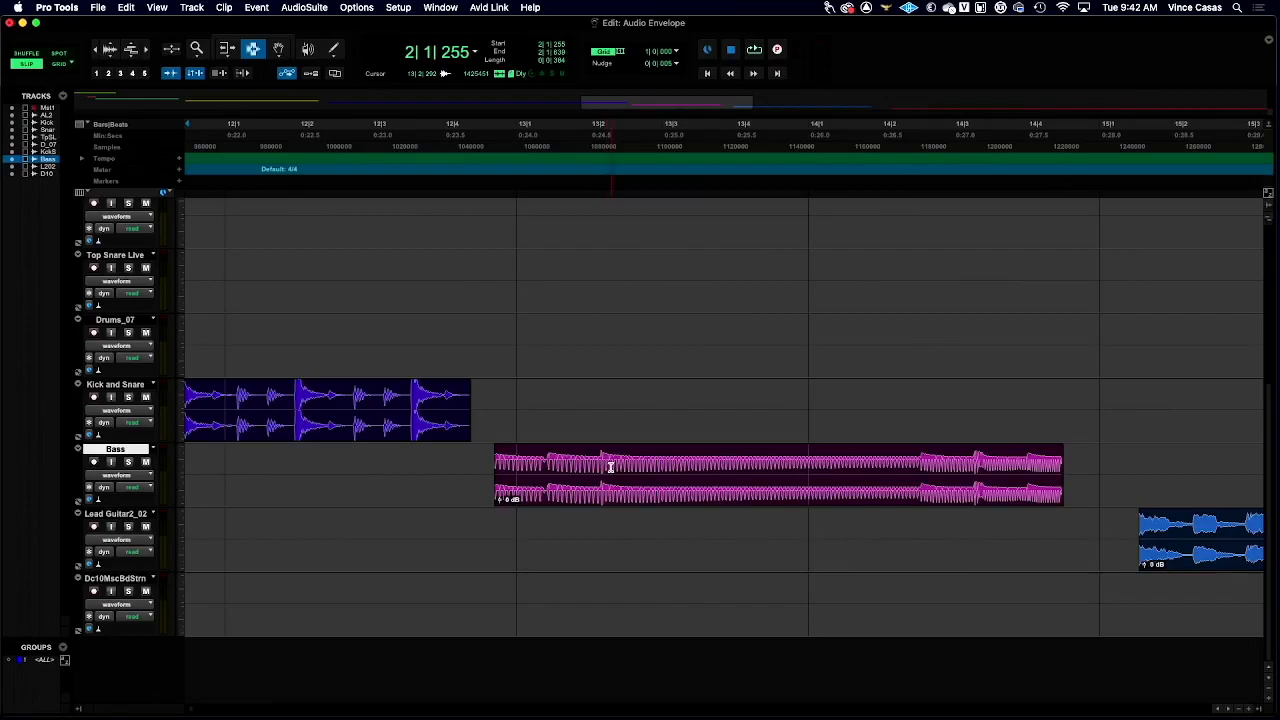
{"action": "left_click", "coordinate": [600, 466]}
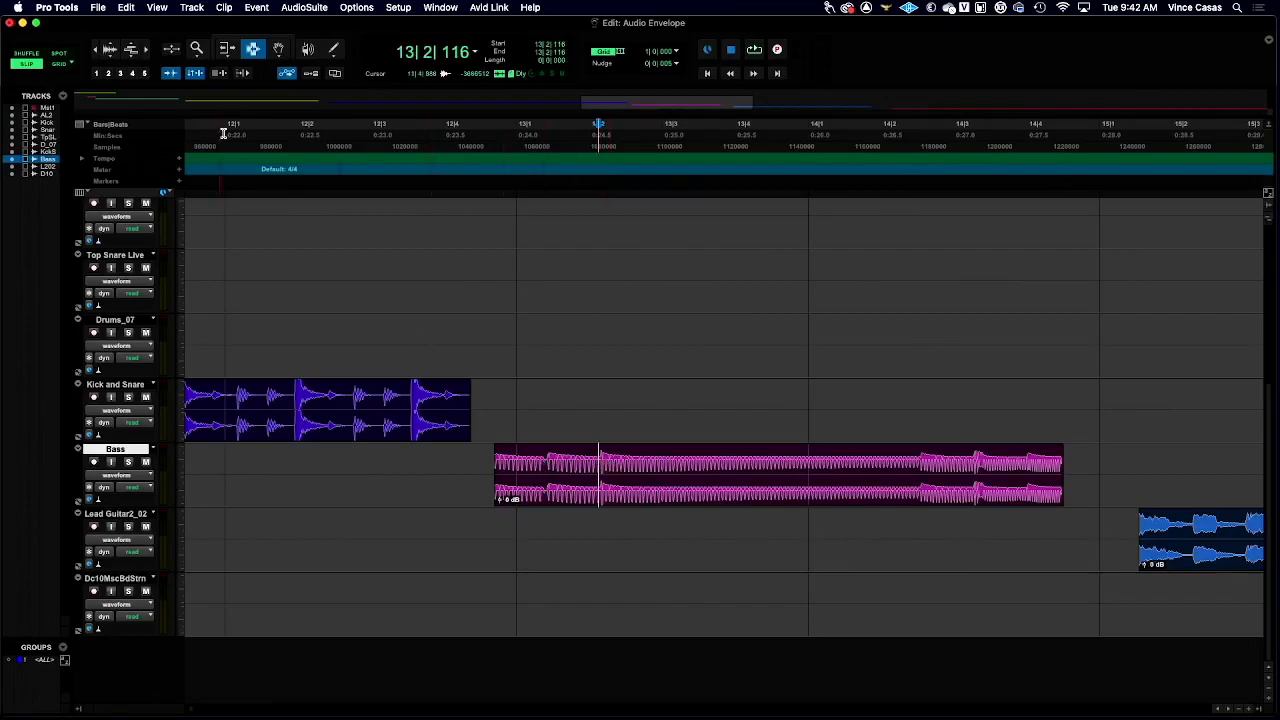
{"action": "key", "text": "super+bracketright"}
{"action": "key", "text": "super+bracketright"}
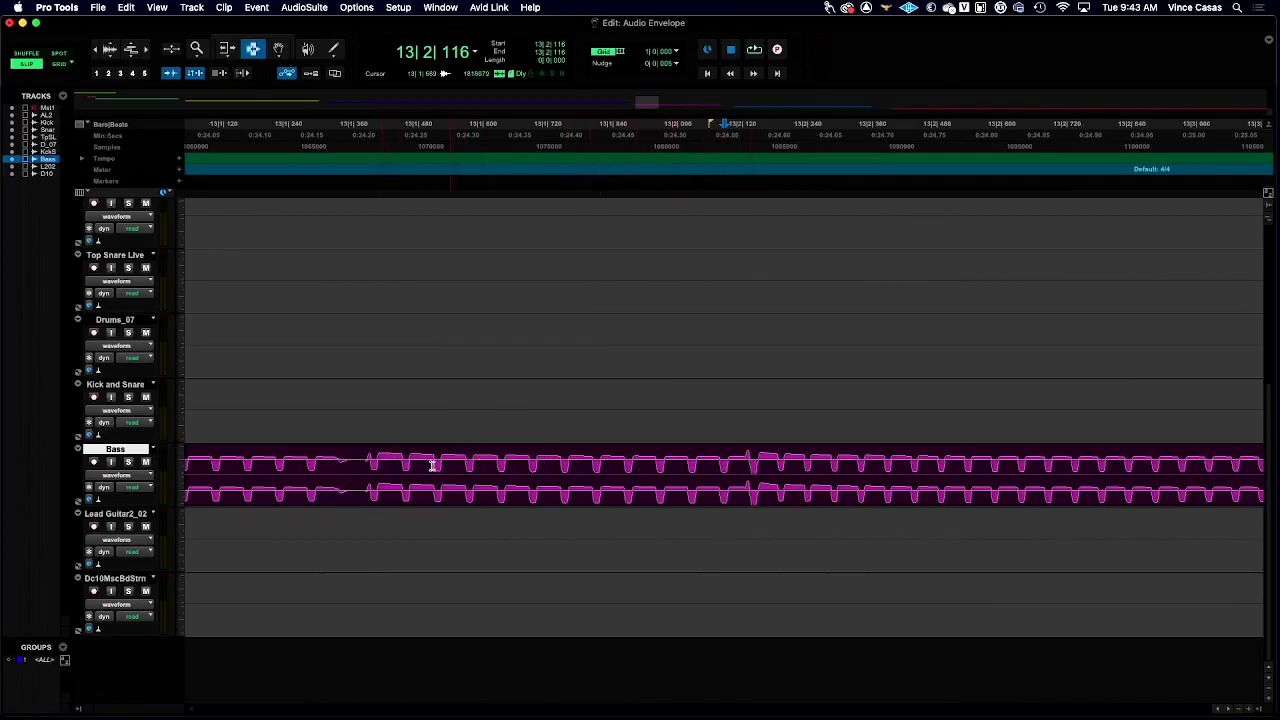
Highlight the Bass waveform from 13|1|576 to 13|2|153, followed by the section from 13|2|157 to 13|2|303.
{"action": "left_click_drag", "start_coordinate": [362, 468], "coordinate": [377, 469]}
{"action": "left_click_drag", "start_coordinate": [401, 463], "coordinate": [745, 478]}
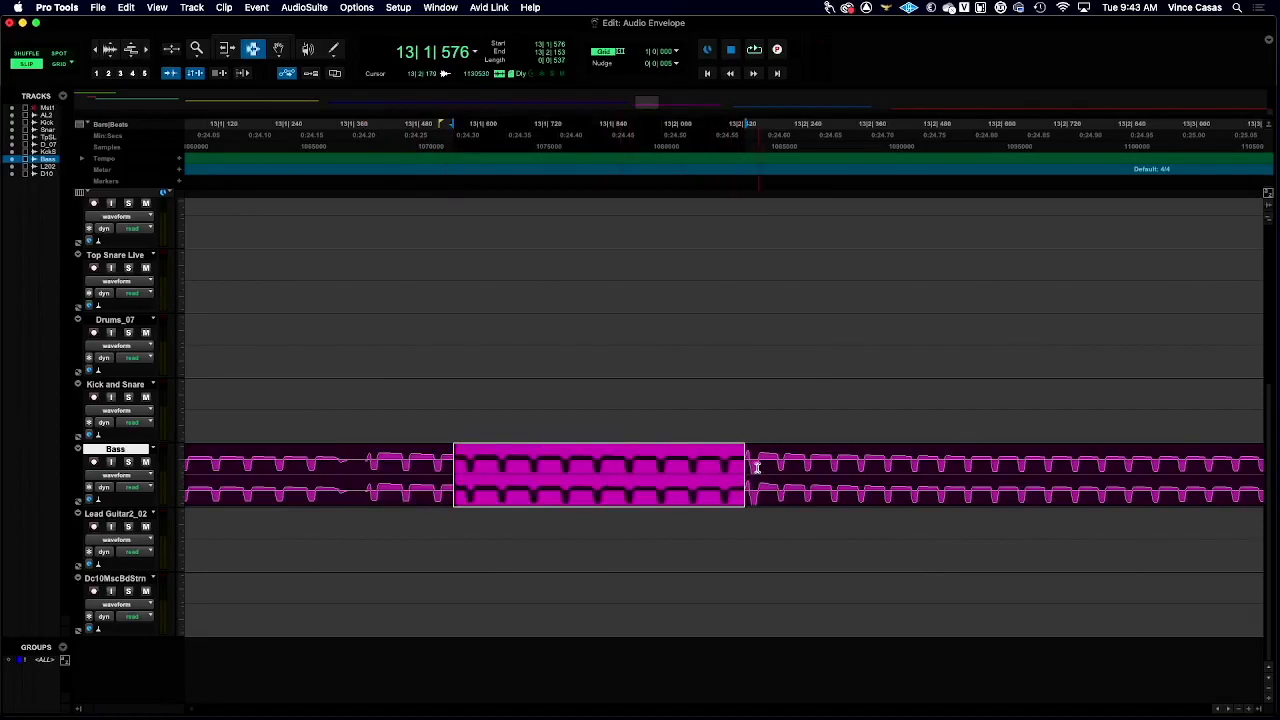
{"action": "left_click", "coordinate": [746, 462]}
{"action": "left_click_drag", "start_coordinate": [746, 461], "coordinate": [825, 475]}
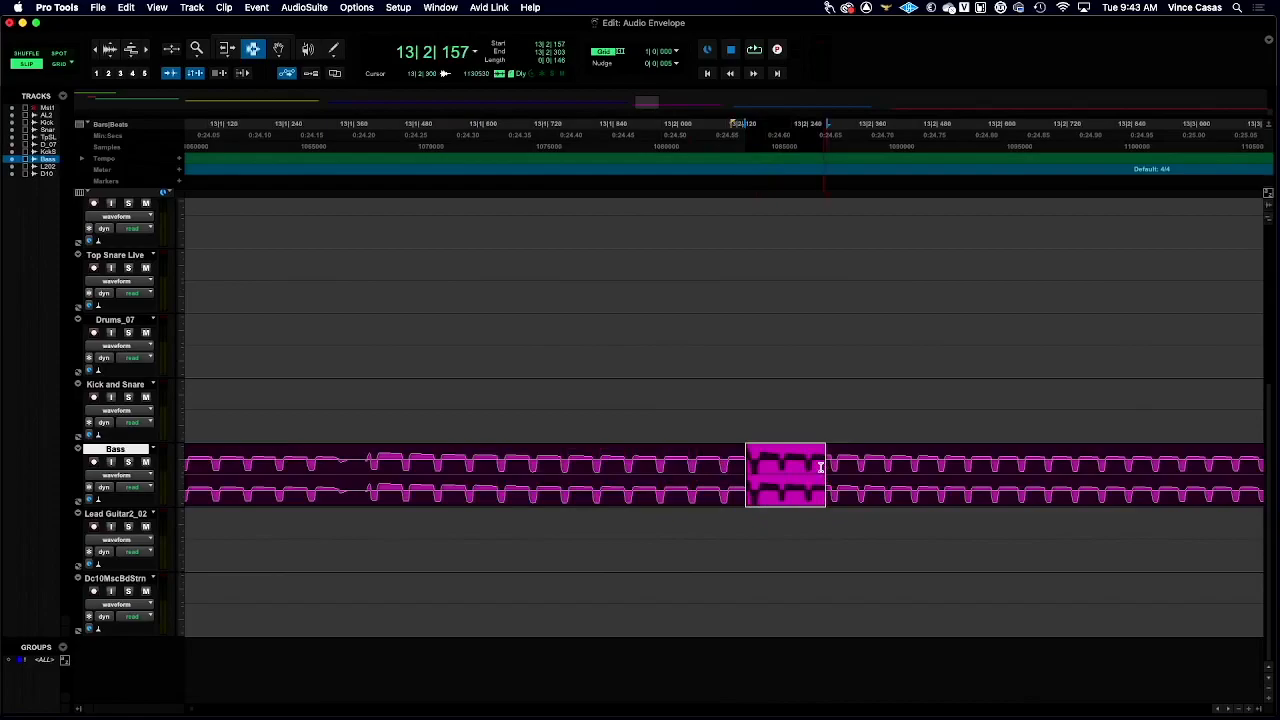
Split off the Bass note's attack from 13|2|155 to 13|2|163 and its decay from 13|2|165 to 13|2|369.
{"action": "left_click", "coordinate": [745, 457]}
{"action": "left_click", "coordinate": [748, 452]}
{"action": "left_click_drag", "start_coordinate": [748, 453], "coordinate": [750, 456]}
{"action": "key", "text": "super+e"}
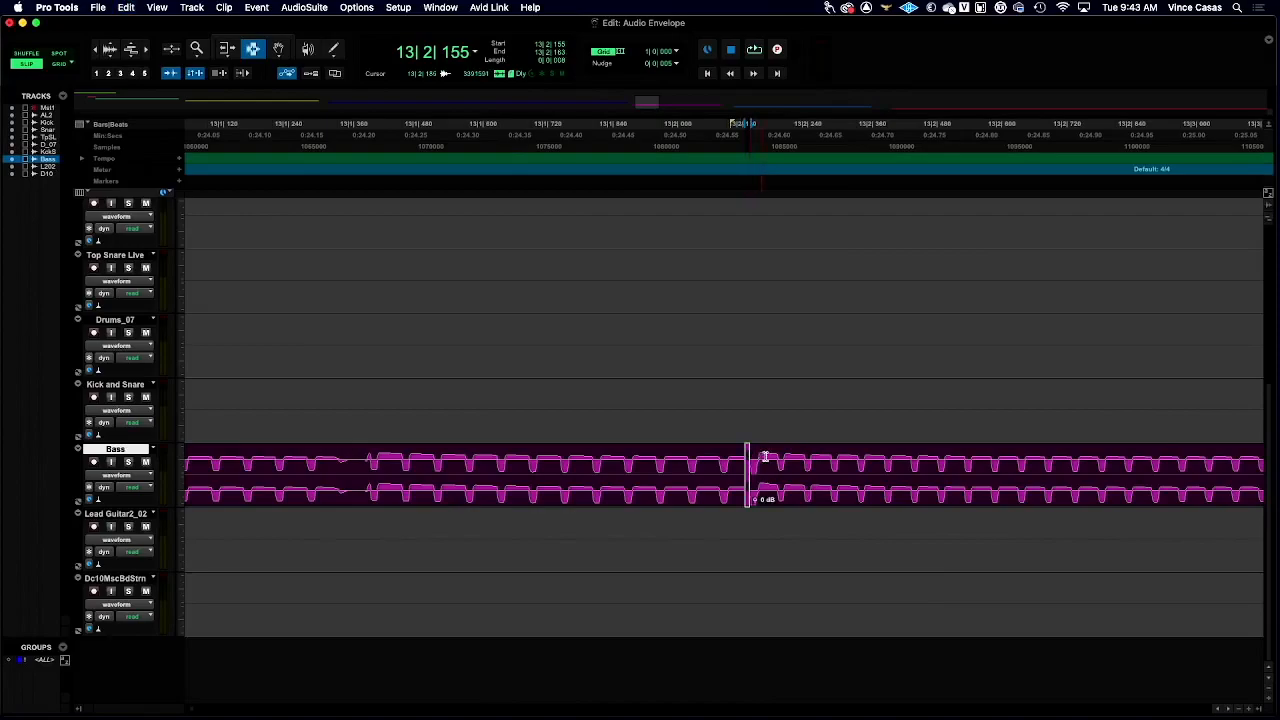
{"action": "left_click_drag", "start_coordinate": [750, 457], "coordinate": [860, 472]}
{"action": "key", "text": "super+e"}
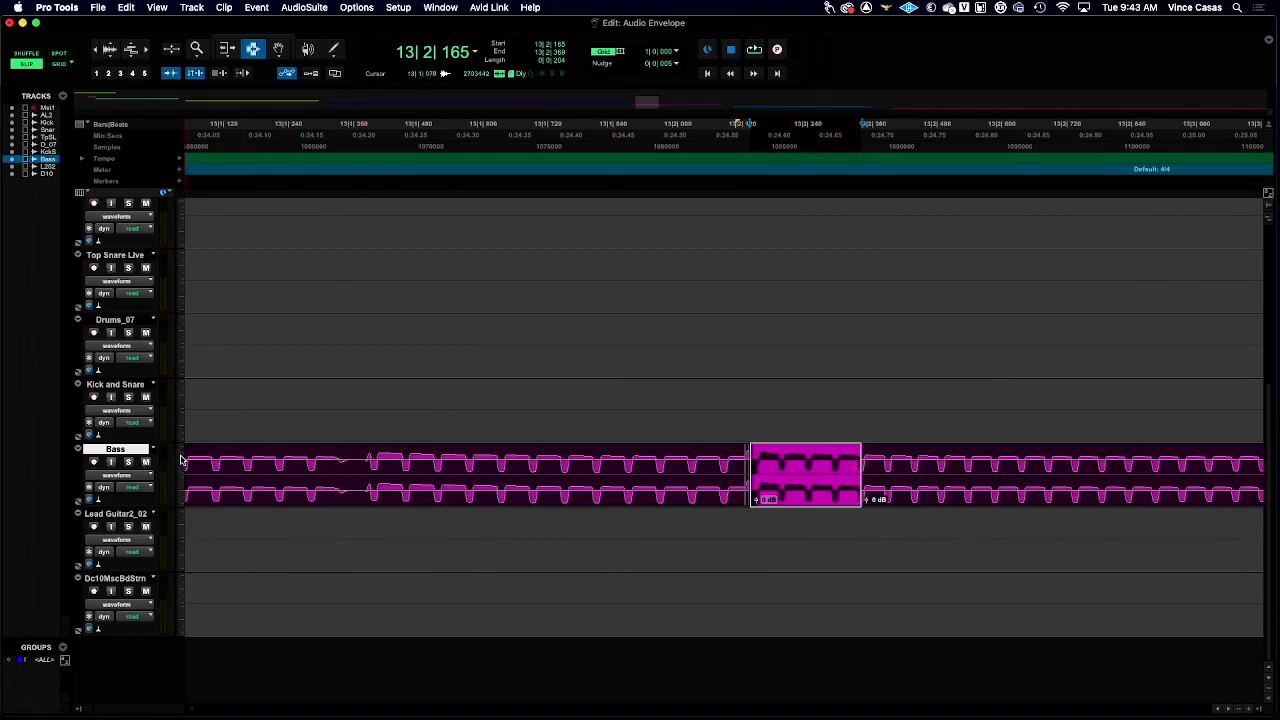
Enlarge the Bass track's height and place the edit cursor at 13|2|371, at the end of the decay.
{"action": "left_click", "coordinate": [181, 459]}
{"action": "left_click", "coordinate": [206, 486]}
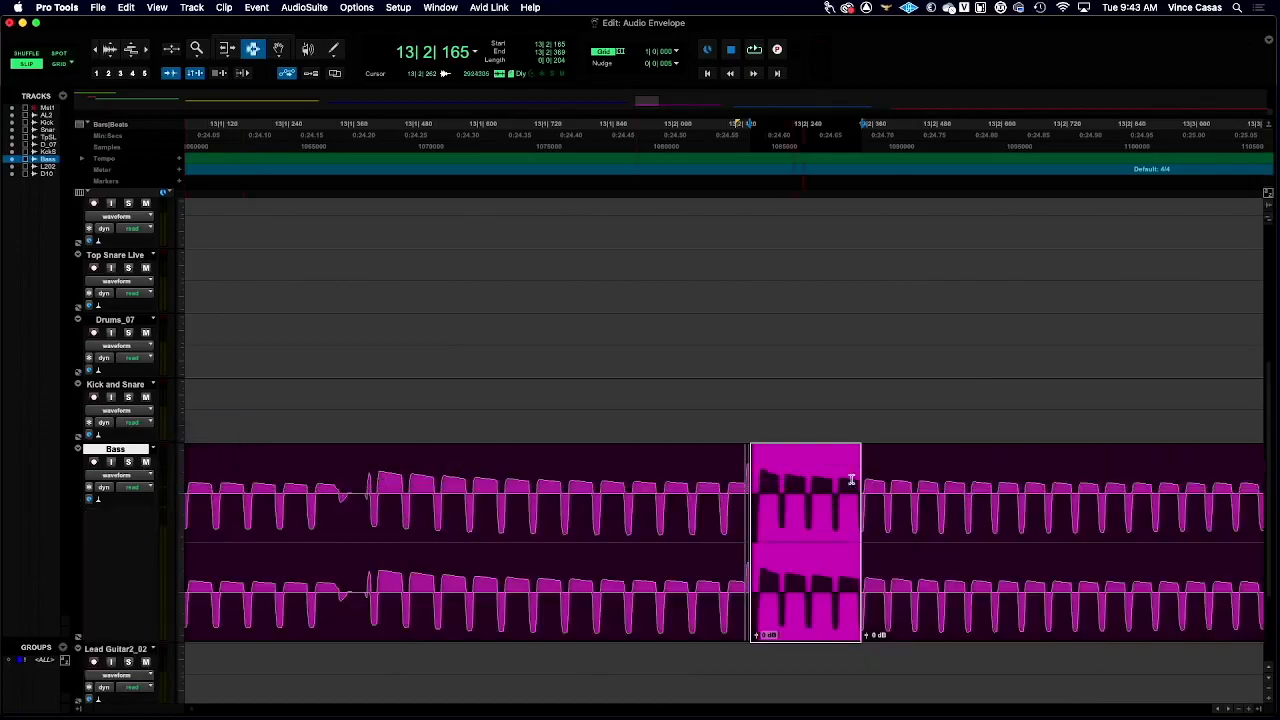
{"action": "scroll", "coordinate": [883, 466], "scroll_direction": "down", "scroll_amount": 3}
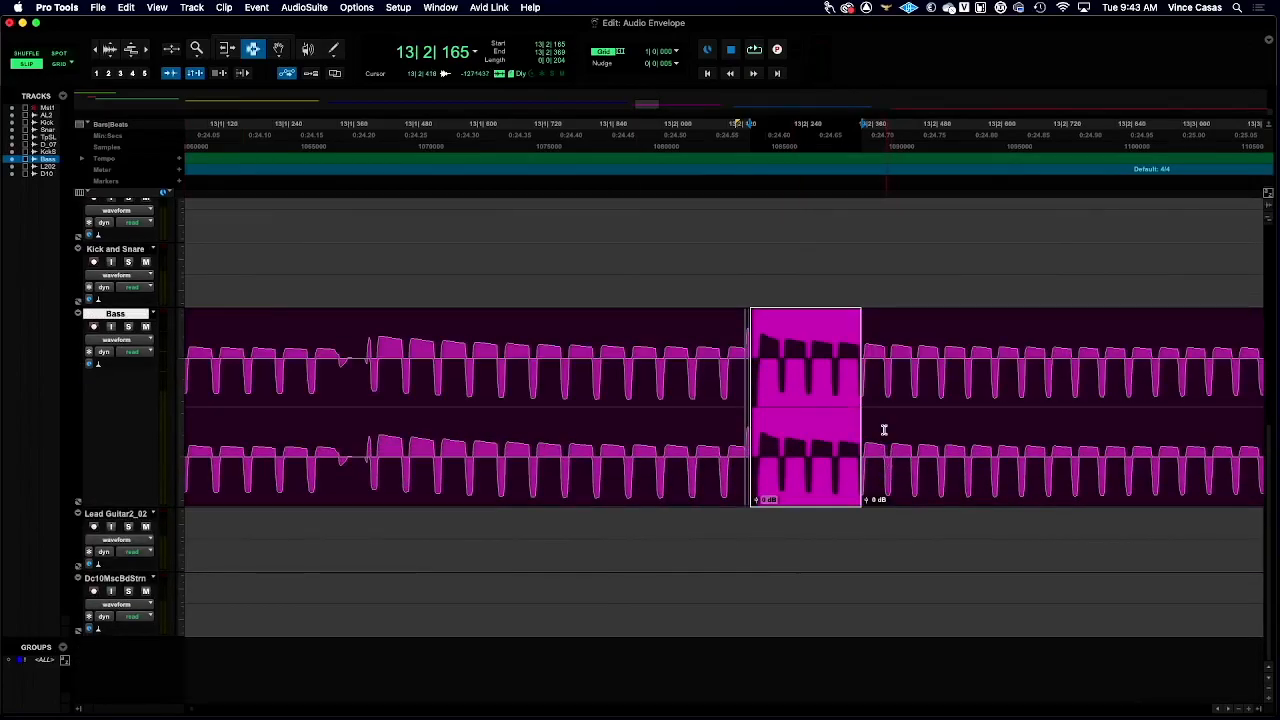
{"action": "left_click", "coordinate": [862, 390]}
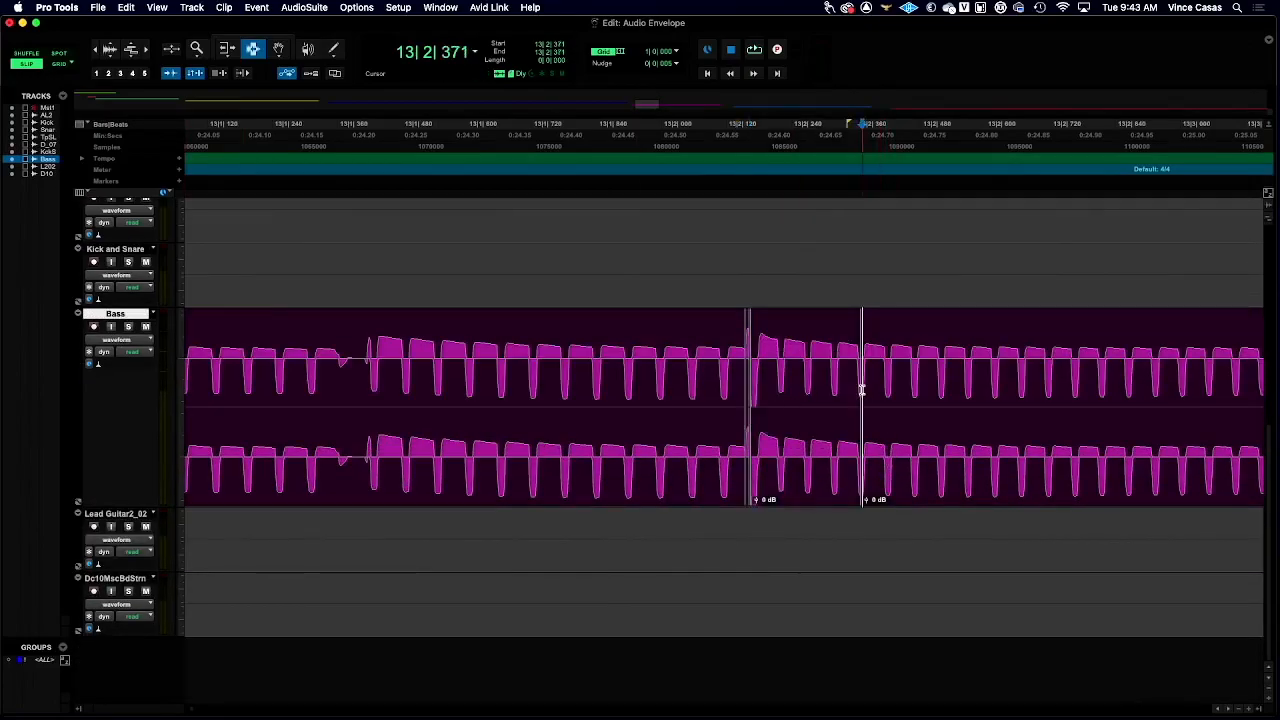
{"action": "scroll", "coordinate": [862, 390], "scroll_direction": "right", "scroll_amount": 5}
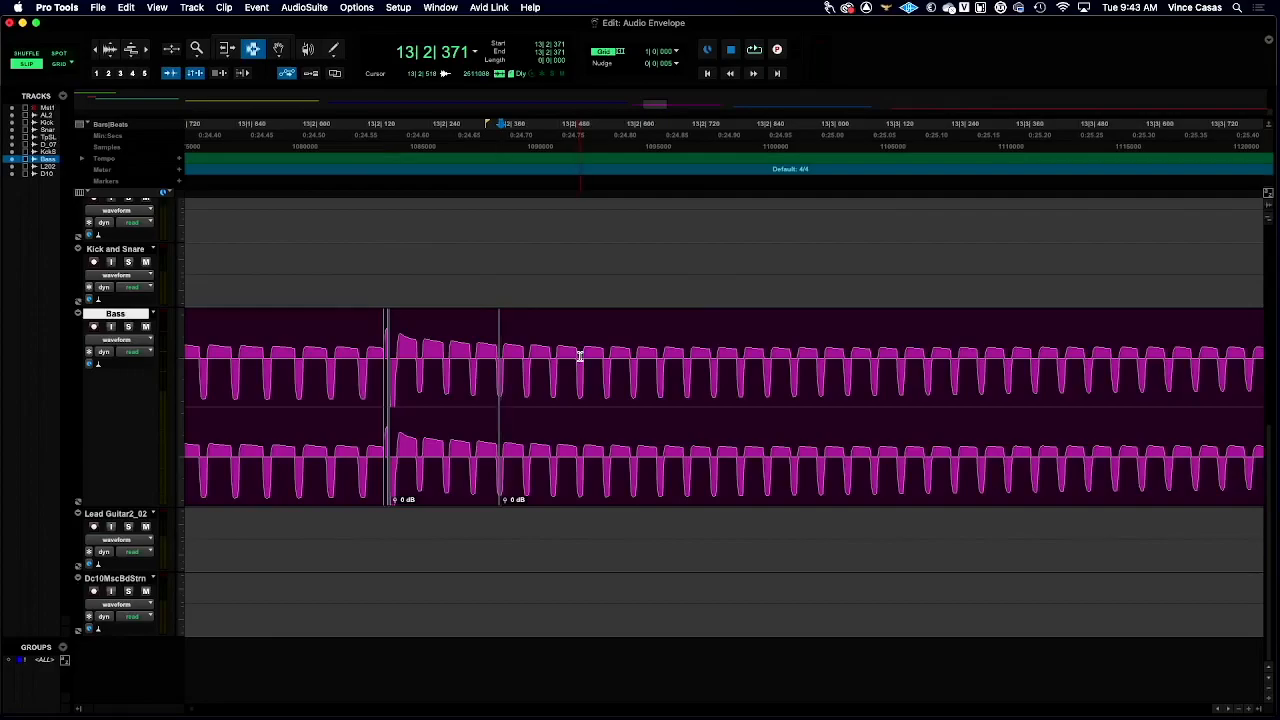
Undo the decay split, split the Bass clip at 13|2|519 instead, and select the clip that follows it.
{"action": "key", "text": "super+z"}
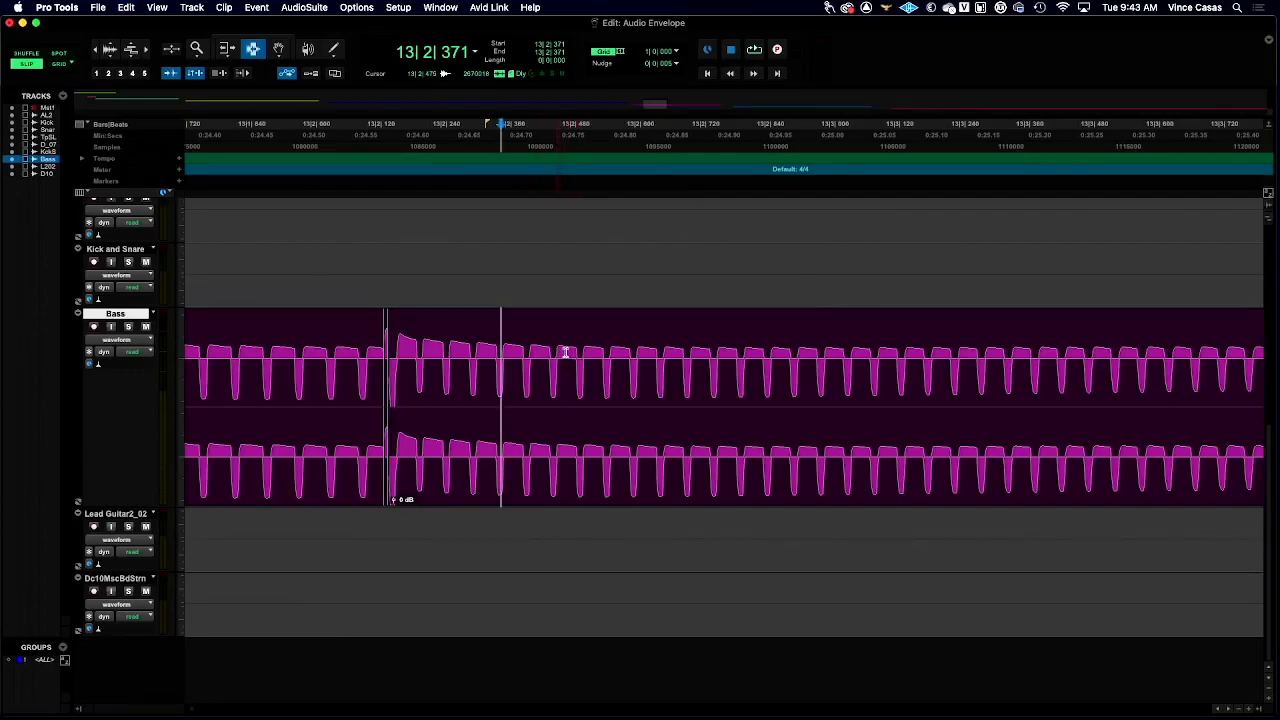
{"action": "left_click", "coordinate": [583, 352], "text": "shift"}
{"action": "left_click", "coordinate": [582, 352]}
{"action": "left_click", "coordinate": [580, 352]}
{"action": "key", "text": "super+e"}
{"action": "left_click", "coordinate": [460, 360]}
{"action": "left_click", "coordinate": [617, 360]}
{"action": "double_click", "coordinate": [617, 360]}
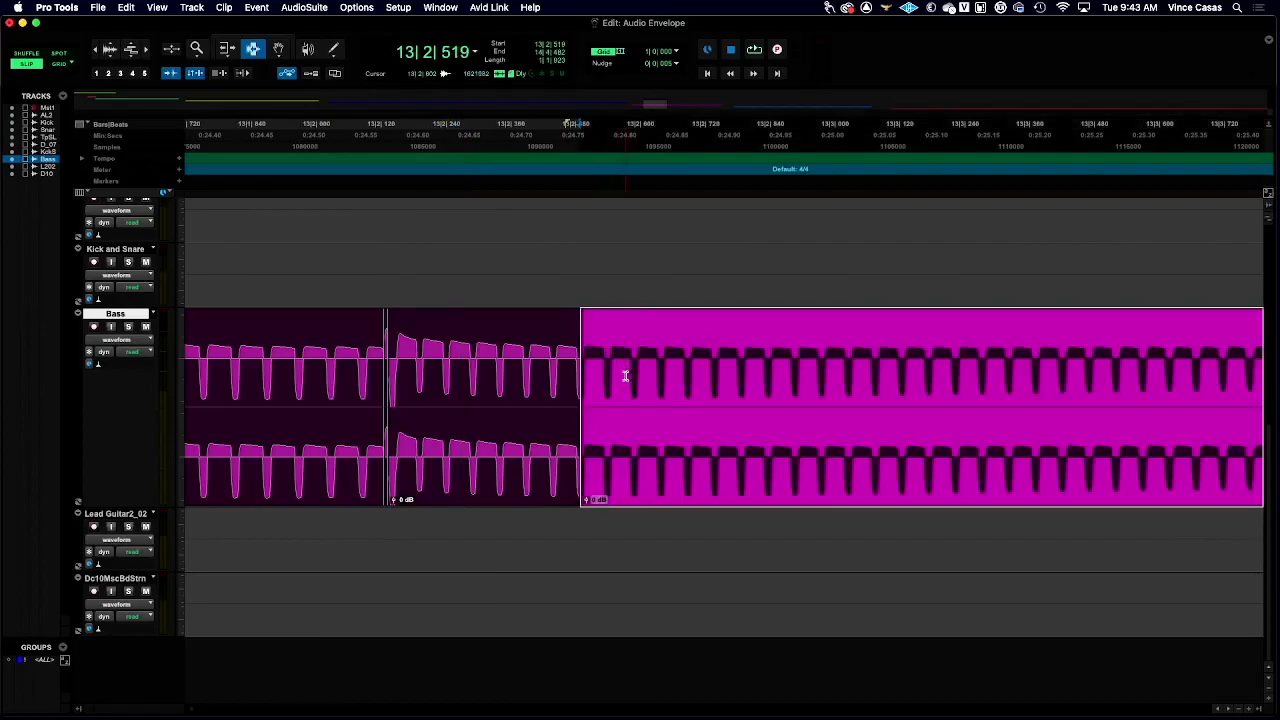
Follow the Bass note's sustain to the next note and highlight its tail from 14|2|492 to 14|2|528.
{"action": "scroll", "coordinate": [622, 368], "scroll_direction": "right", "scroll_amount": 5}
{"action": "scroll", "coordinate": [624, 375], "scroll_direction": "right", "scroll_amount": 5}
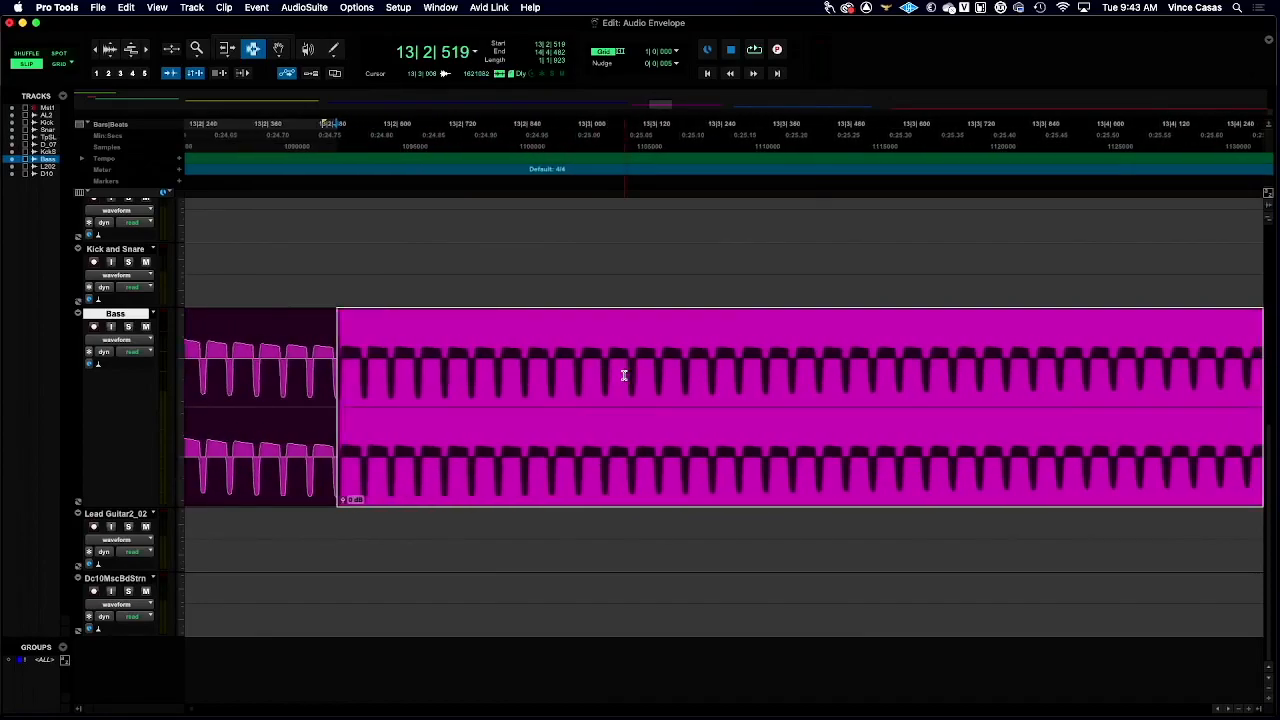
{"action": "scroll", "coordinate": [624, 375], "scroll_direction": "right", "scroll_amount": 6}
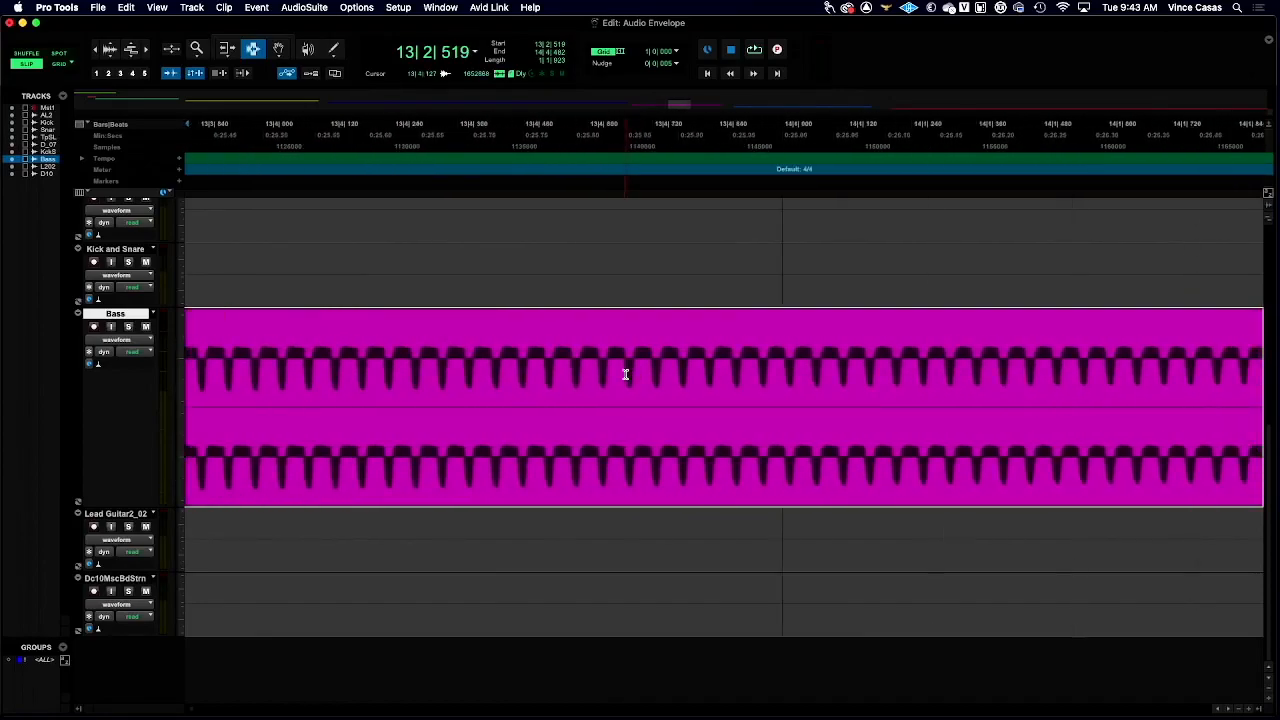
{"action": "scroll", "coordinate": [628, 376], "scroll_direction": "right", "scroll_amount": 7}
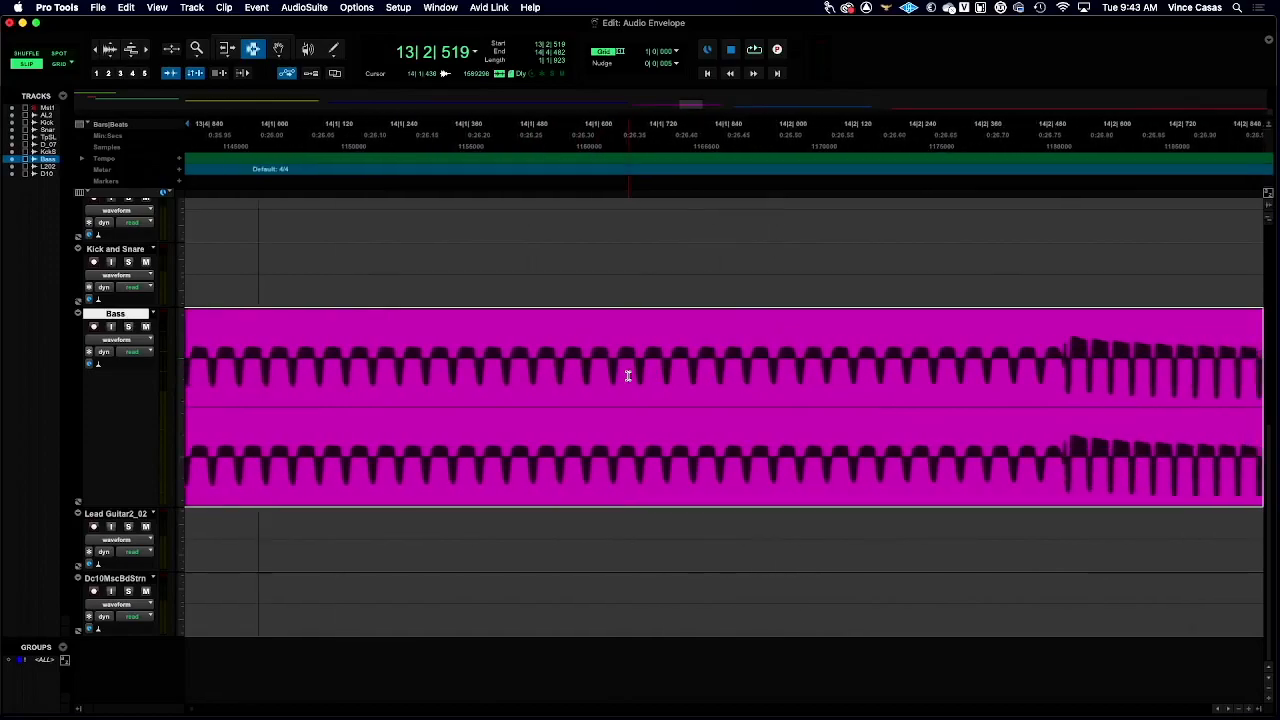
{"action": "scroll", "coordinate": [628, 376], "scroll_direction": "right", "scroll_amount": 3}
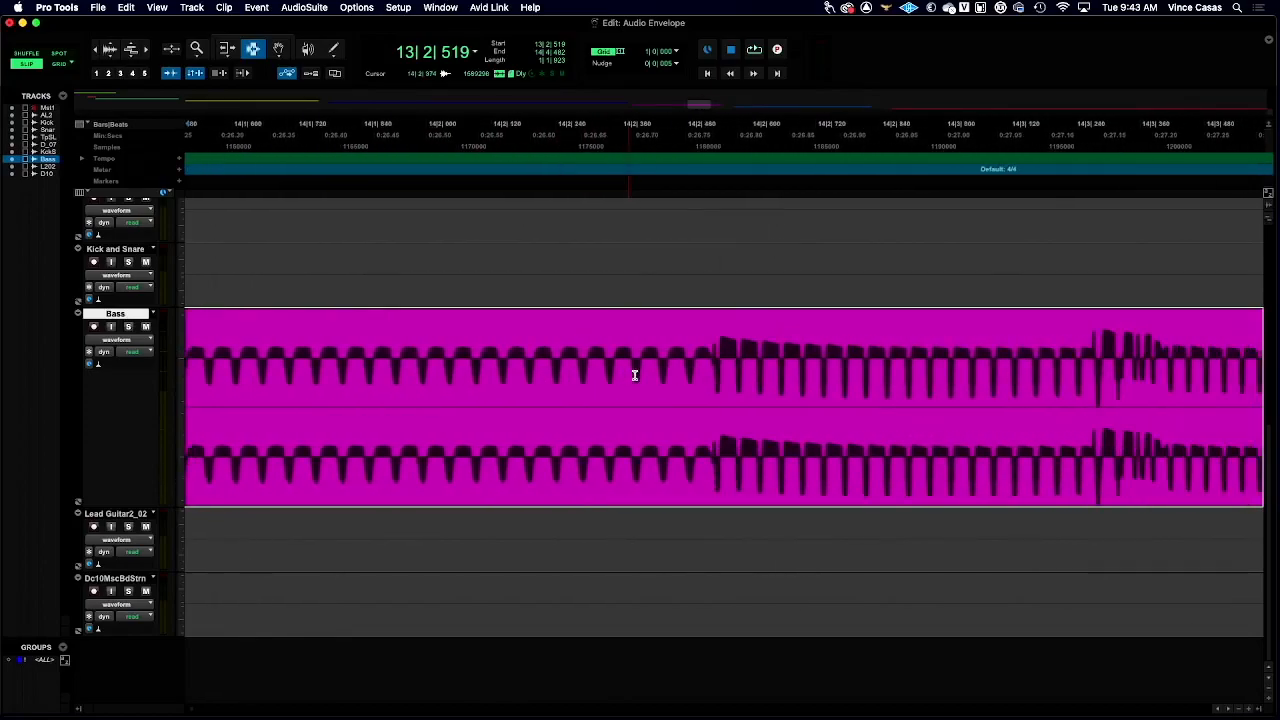
{"action": "left_click", "coordinate": [710, 357]}
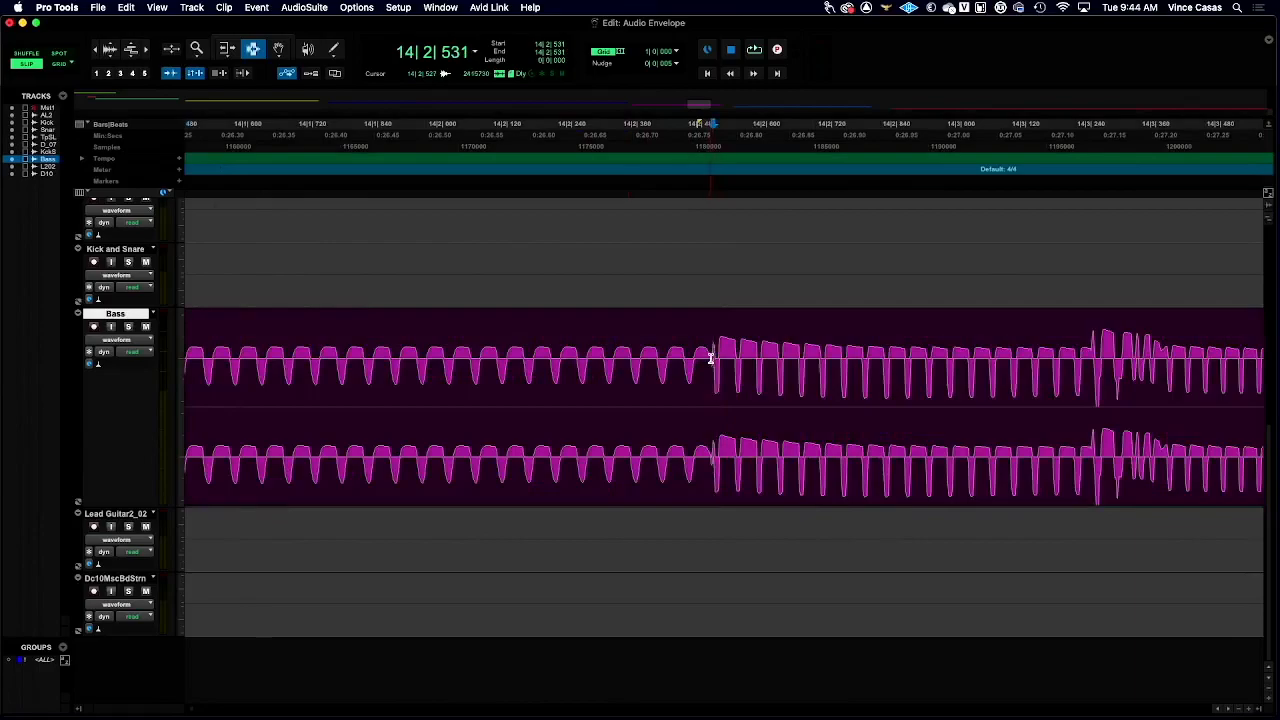
{"action": "left_click_drag", "start_coordinate": [710, 357], "coordinate": [692, 363]}
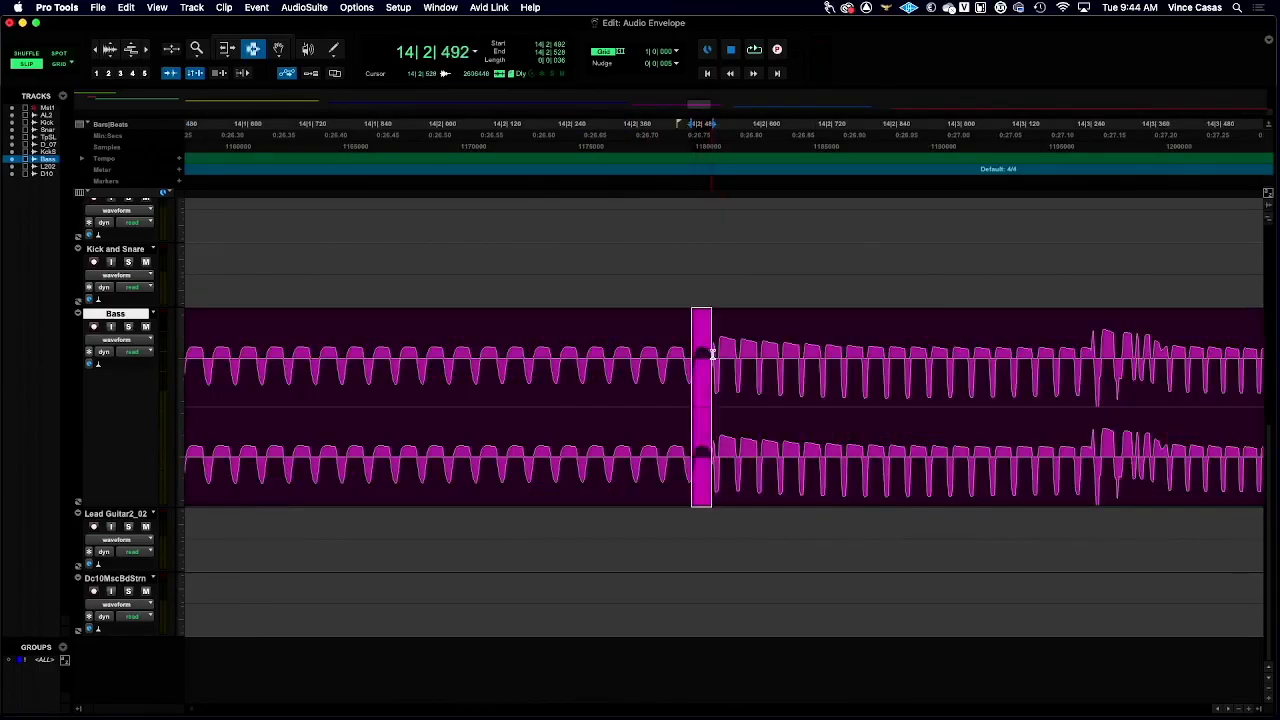
Highlight the next Bass note's start from 14|2|529 to 14|2|582 and the clip's final release from 14|4|433 to 14|4|477.
{"action": "left_click_drag", "start_coordinate": [712, 352], "coordinate": [741, 355]}
{"action": "scroll", "coordinate": [808, 371], "scroll_direction": "right", "scroll_amount": 10}
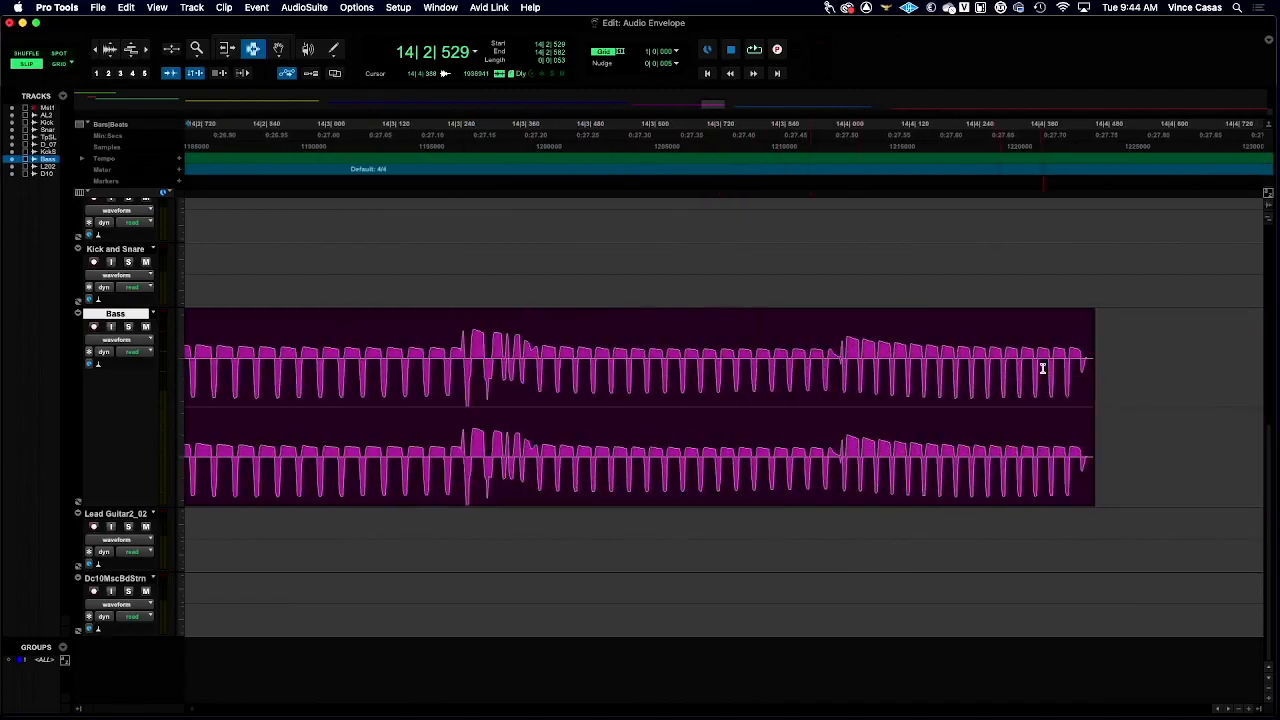
{"action": "left_click_drag", "start_coordinate": [1066, 365], "coordinate": [1096, 370]}
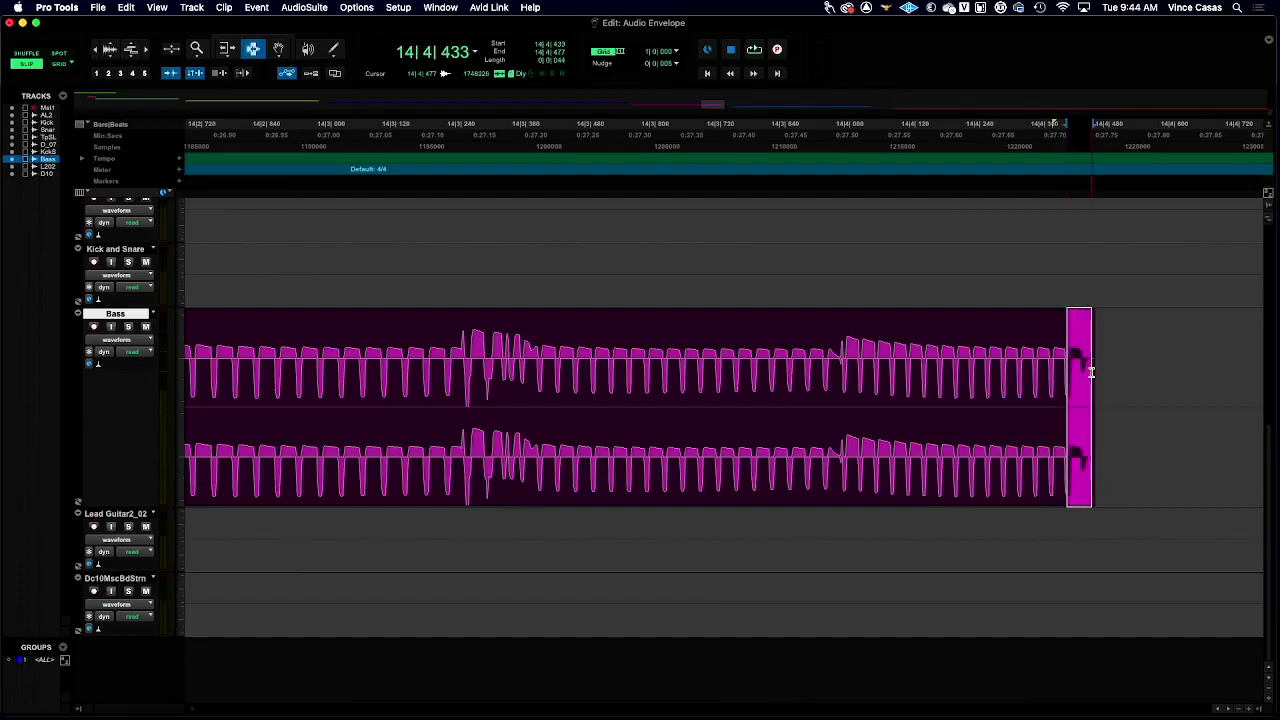
Undo the remaining splits so the Bass clip is whole again.
{"action": "left_click", "coordinate": [104, 50]}
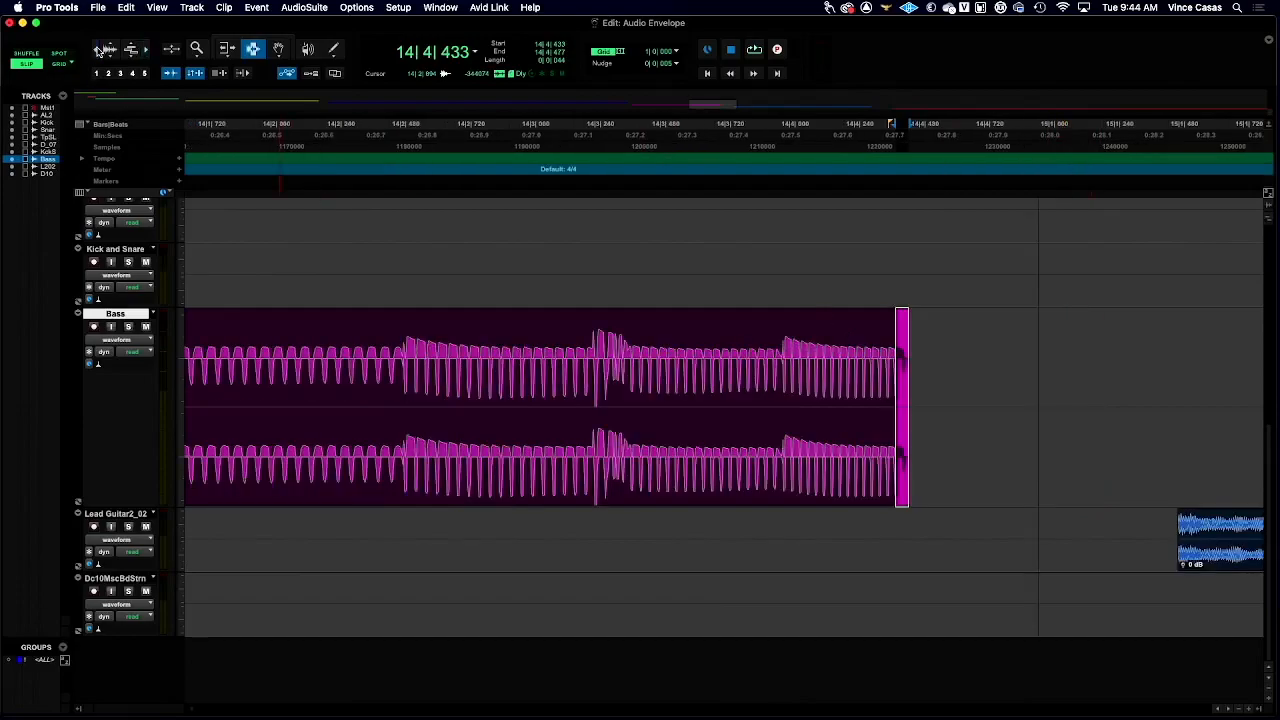
{"action": "left_click", "coordinate": [104, 50]}
{"action": "left_click", "coordinate": [104, 50]}
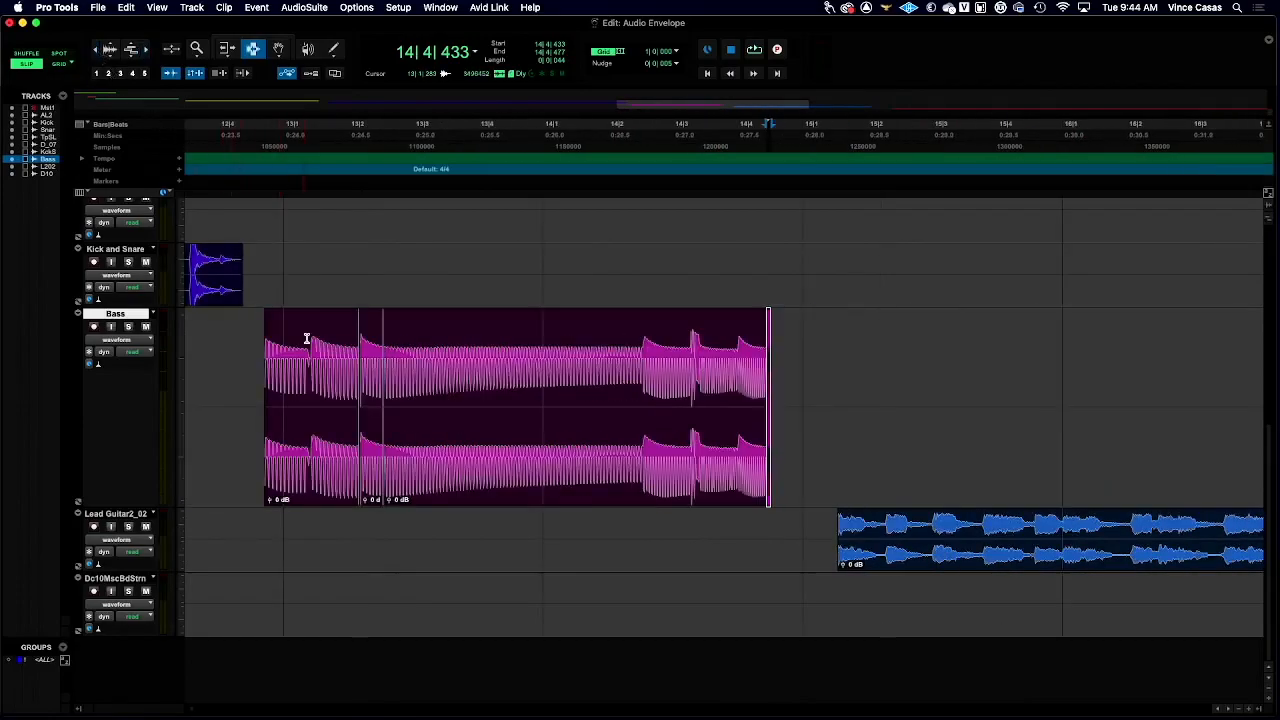
{"action": "key", "text": "super+z"}
{"action": "key", "text": "super+z"}
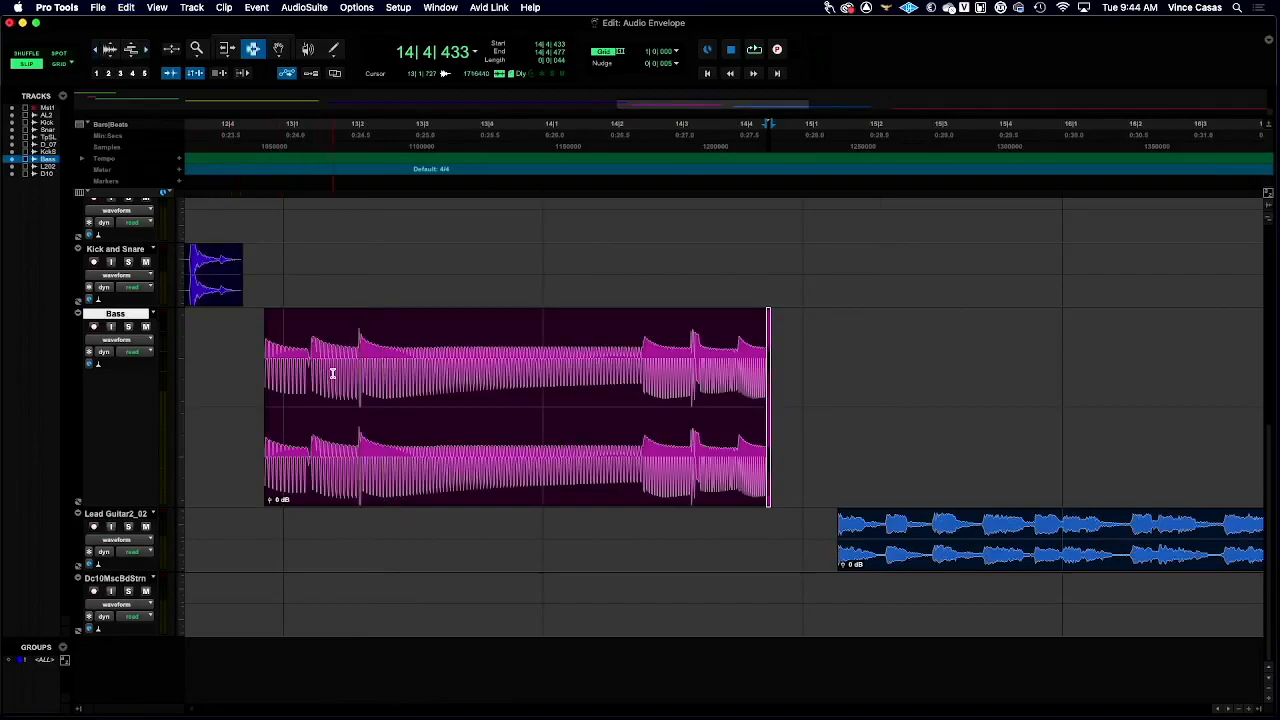
Select the entire Bass clip and play it through.
{"action": "double_click", "coordinate": [332, 373]}
{"action": "key", "text": "space"}
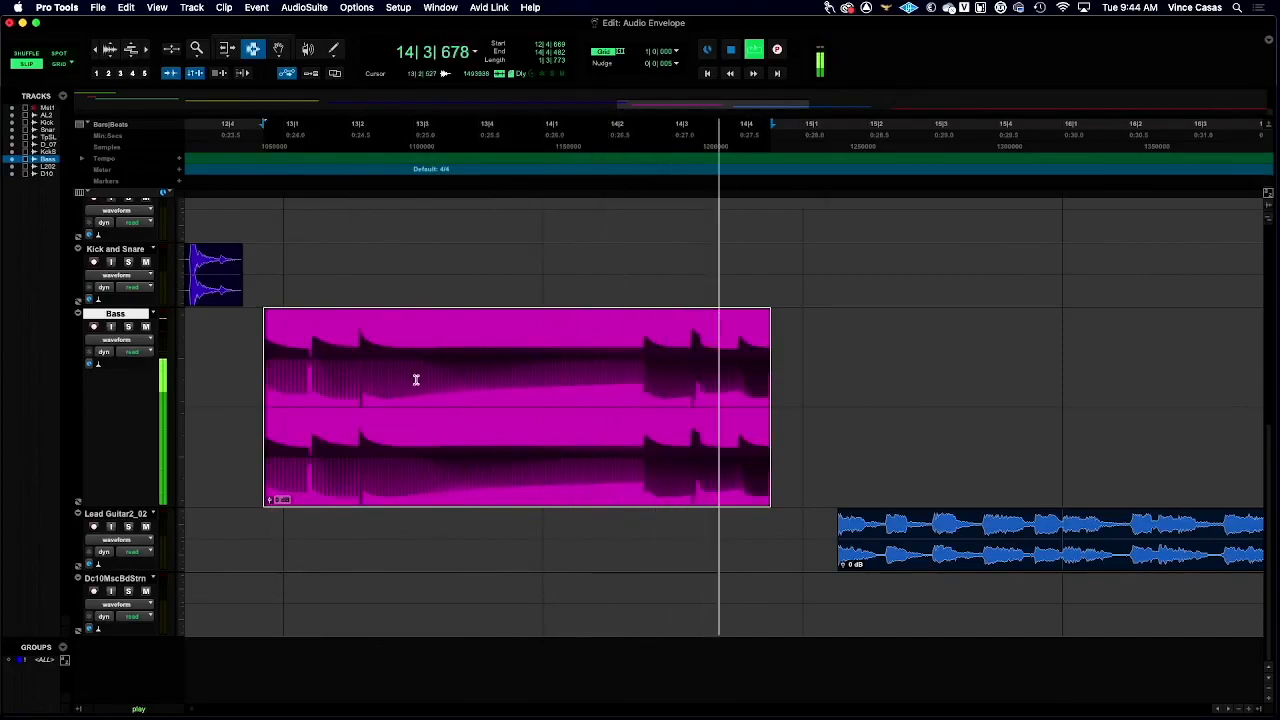
{"action": "key", "text": "space"}
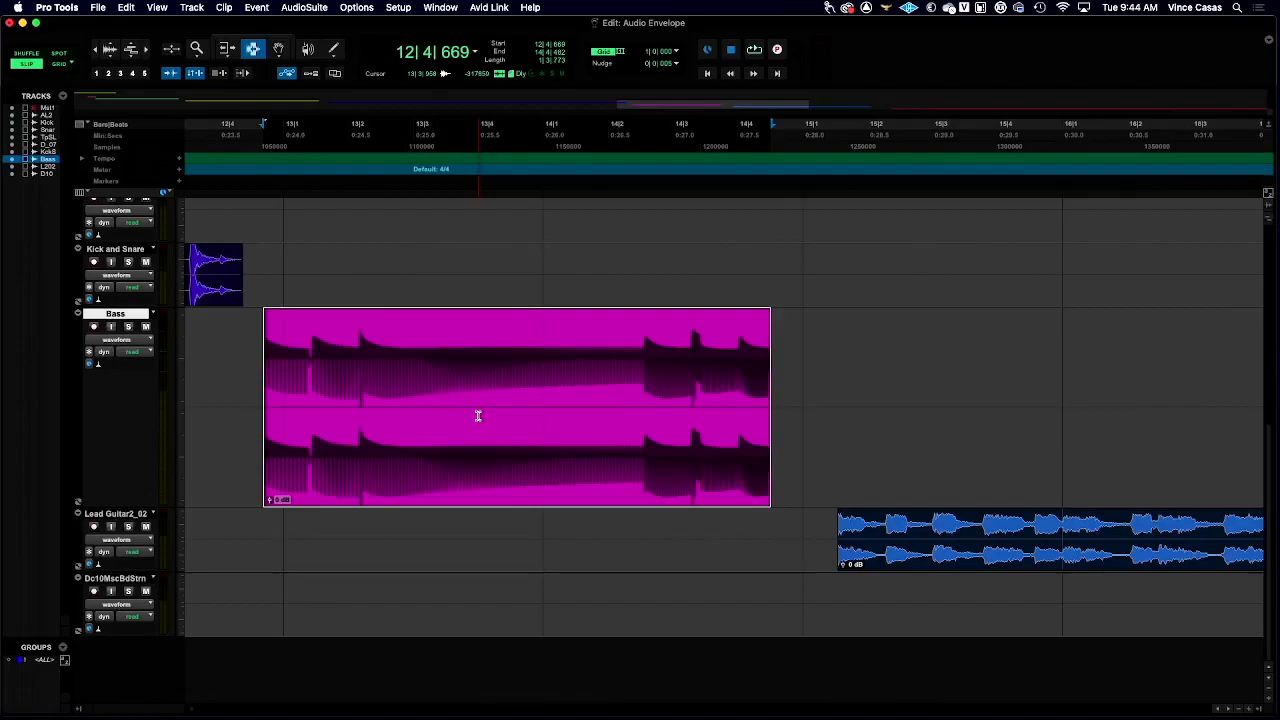
Place the edit cursor at 15|1|498 on the Lead Guitar2_02 clip, enlarge that track's height and view its first notes up close.
{"action": "scroll", "coordinate": [566, 489], "scroll_direction": "right", "scroll_amount": 5}
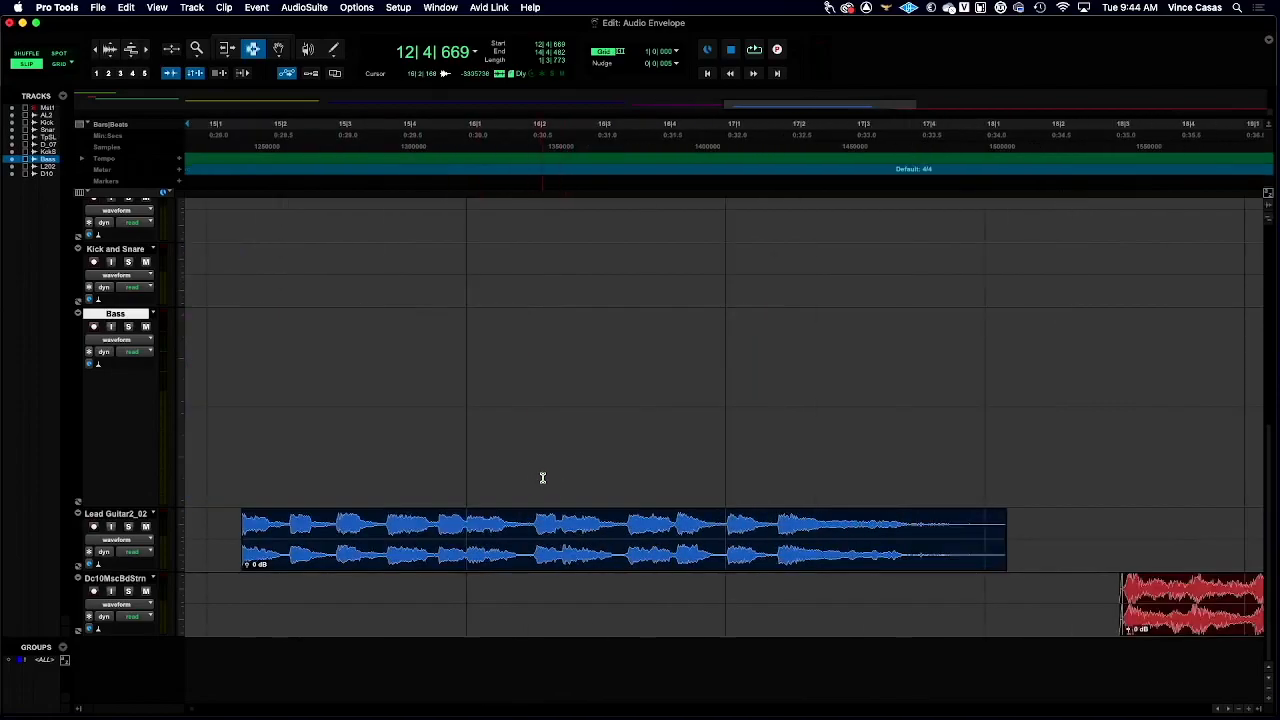
{"action": "left_click", "coordinate": [240, 522]}
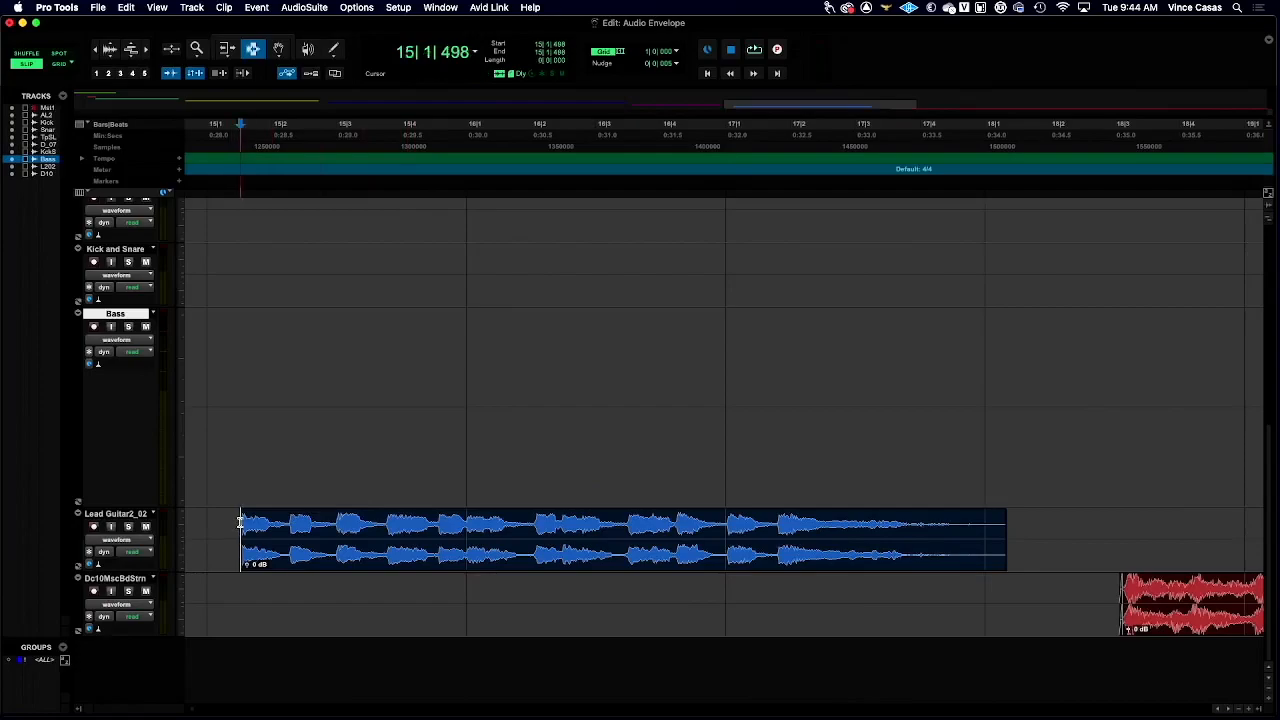
{"action": "left_click", "coordinate": [176, 528]}
{"action": "left_click", "coordinate": [201, 554]}
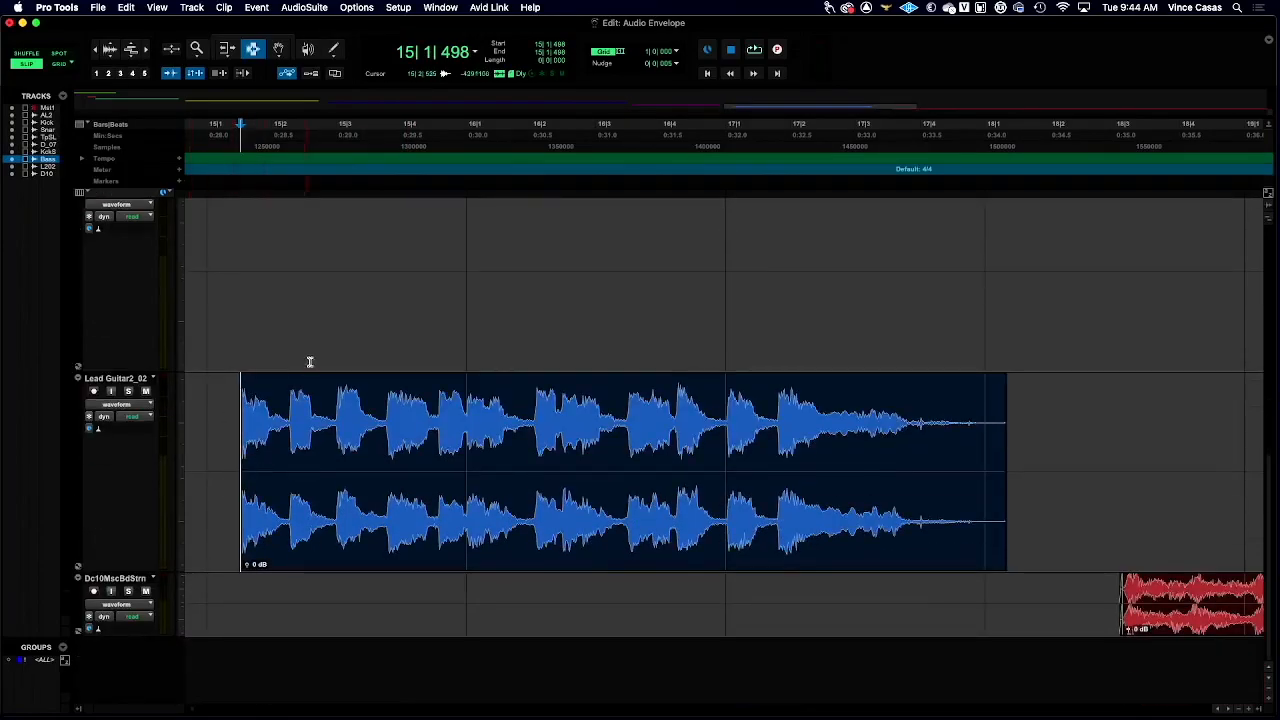
{"action": "left_click", "coordinate": [146, 50]}
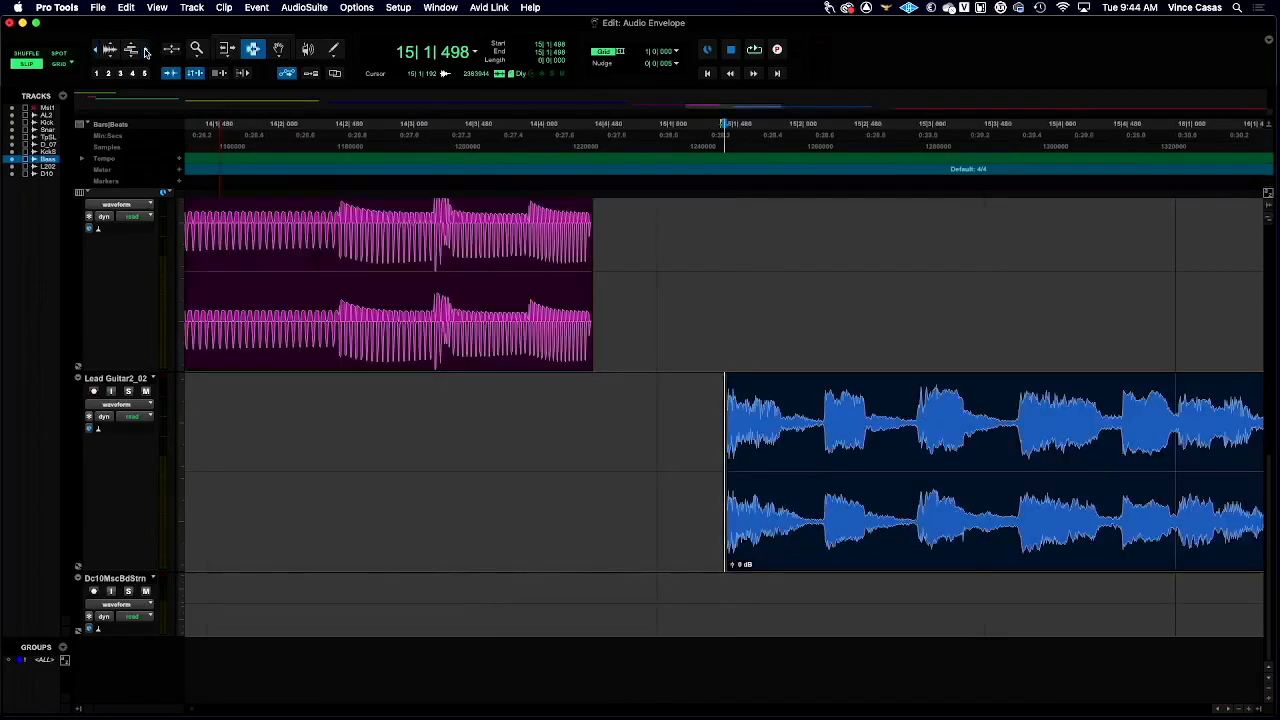
{"action": "left_click", "coordinate": [146, 50]}
{"action": "scroll", "coordinate": [725, 390], "scroll_direction": "right", "scroll_amount": 5}
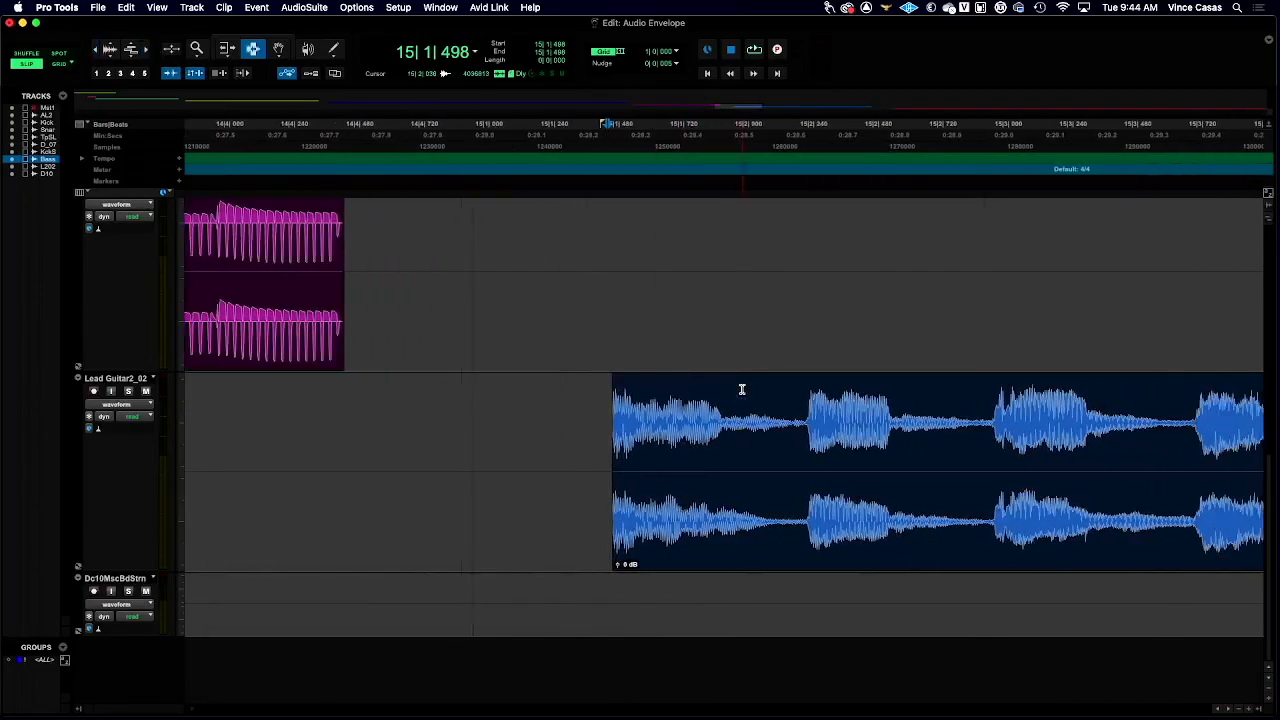
Play the opening notes of the Lead Guitar2_02 clip starting from 15|1|512.
{"action": "left_click", "coordinate": [604, 408]}
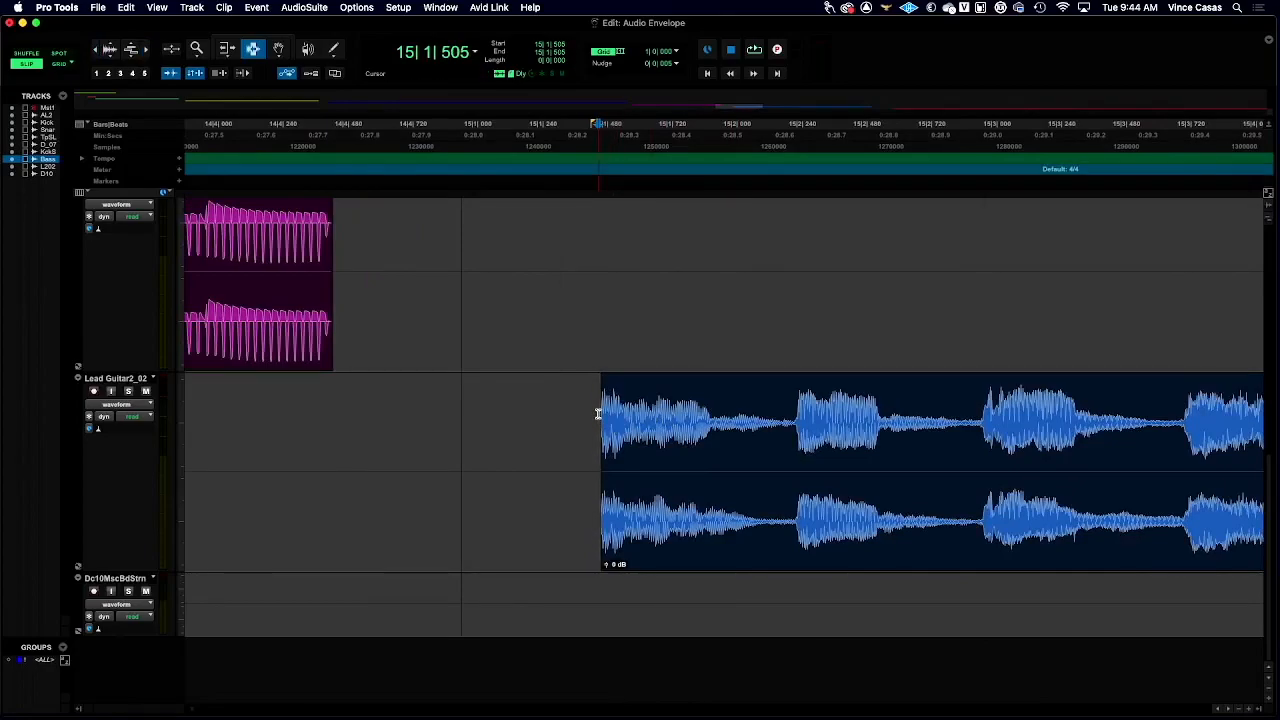
{"action": "left_click", "coordinate": [601, 404]}
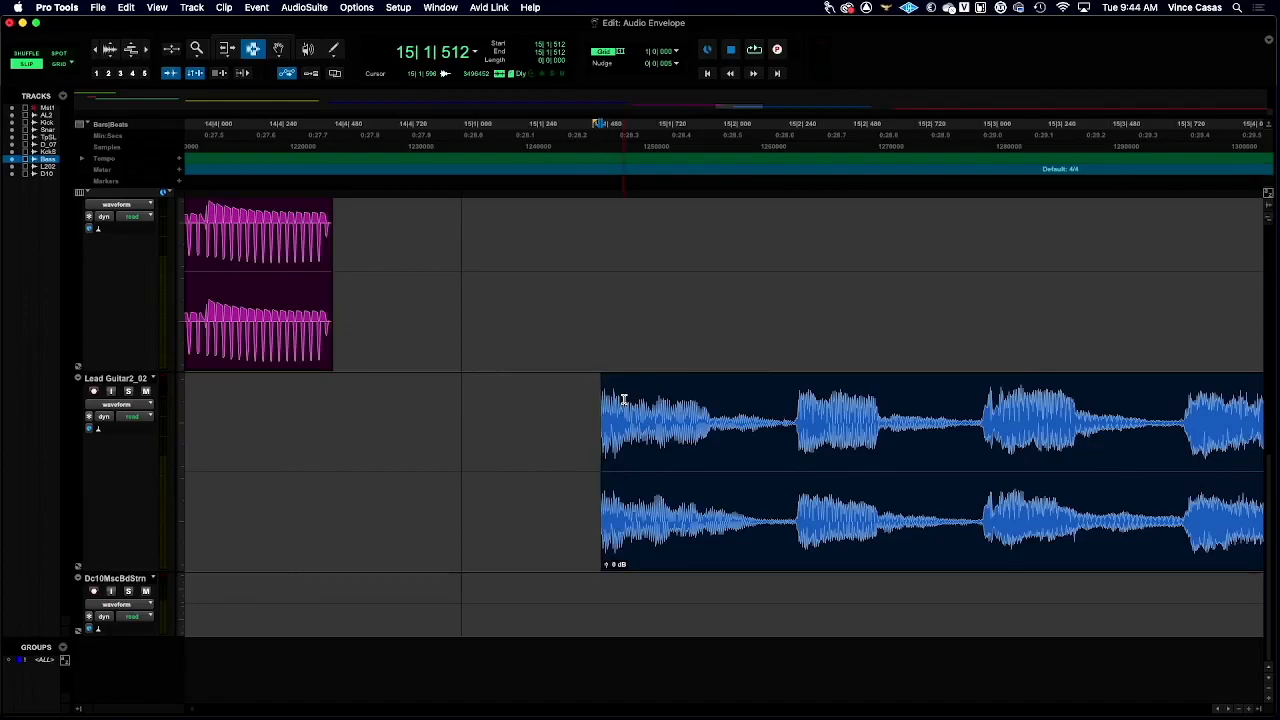
{"action": "key", "text": "space"}
{"action": "key", "text": "space"}
{"action": "key", "text": "space"}
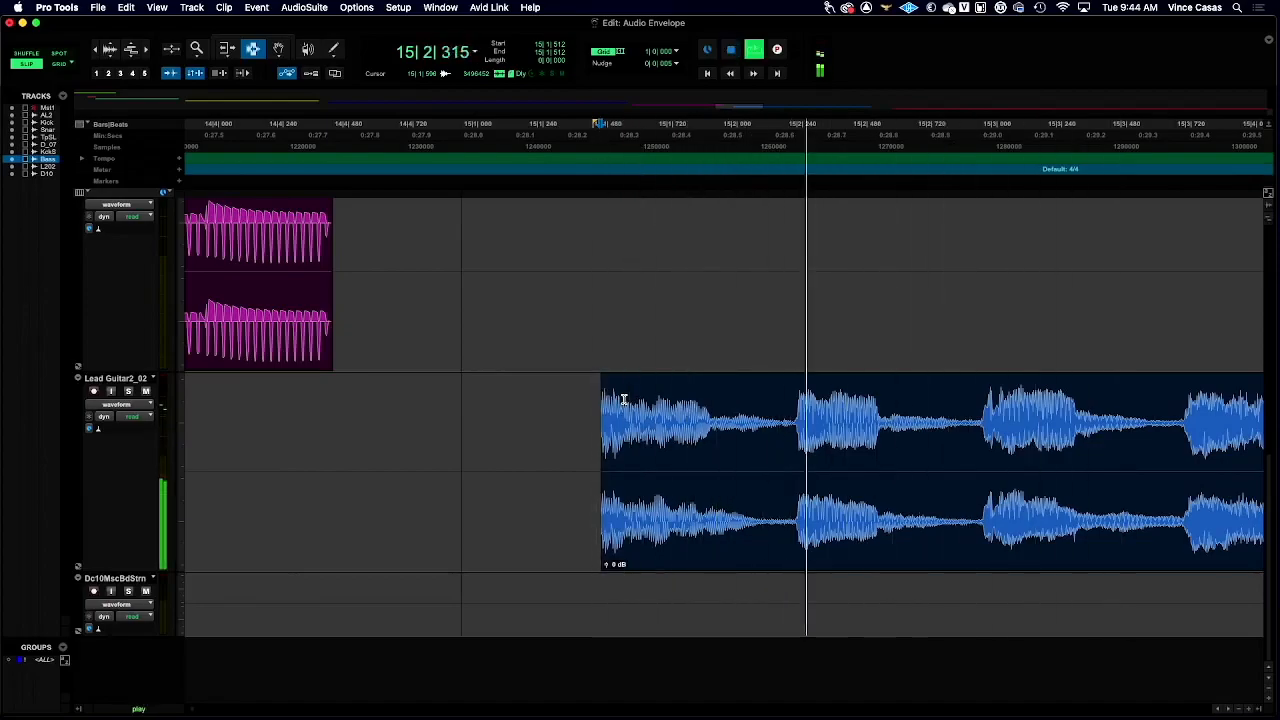
{"action": "key", "text": "space"}
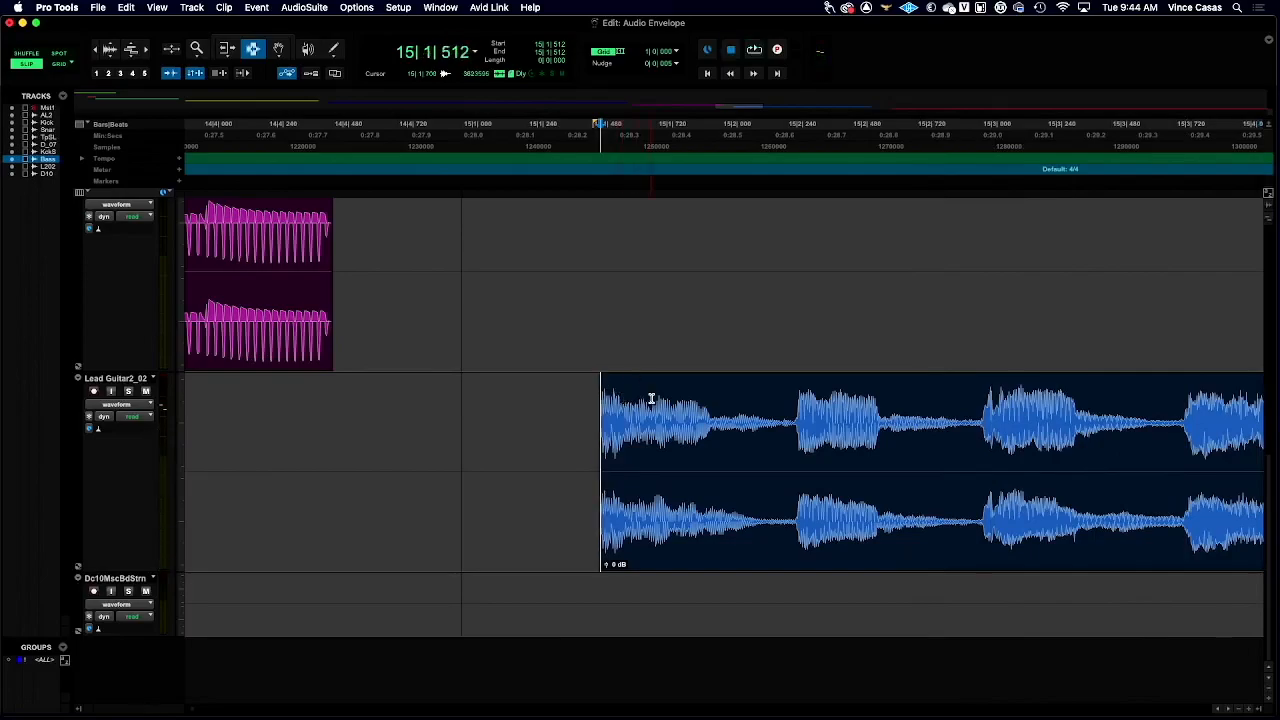
Highlight and play the first guitar note's start from 15|1|512 to 15|1|705 and the second note from 15|2|278 to 15|2|631.
{"action": "left_click_drag", "start_coordinate": [600, 395], "coordinate": [652, 398]}
{"action": "key", "text": "space"}
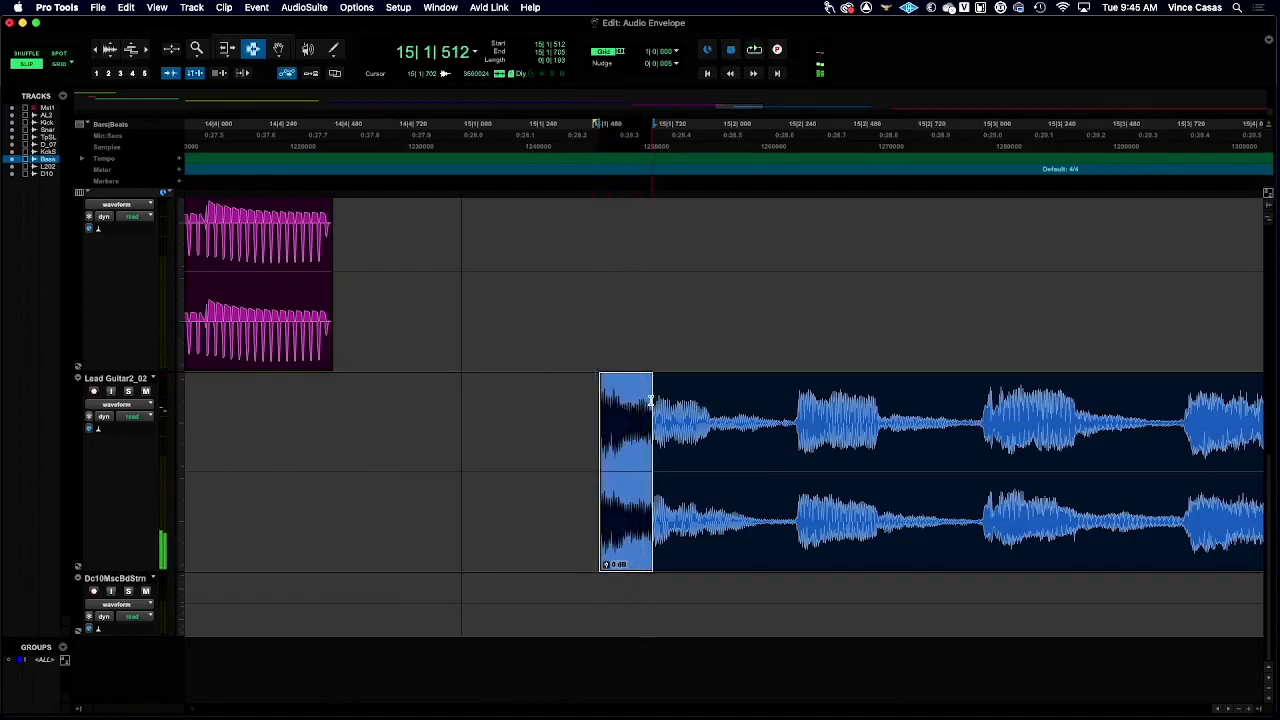
{"action": "left_click_drag", "start_coordinate": [652, 398], "coordinate": [889, 449]}
{"action": "key", "text": "space"}
{"action": "key", "text": "space"}
{"action": "key", "text": "space"}
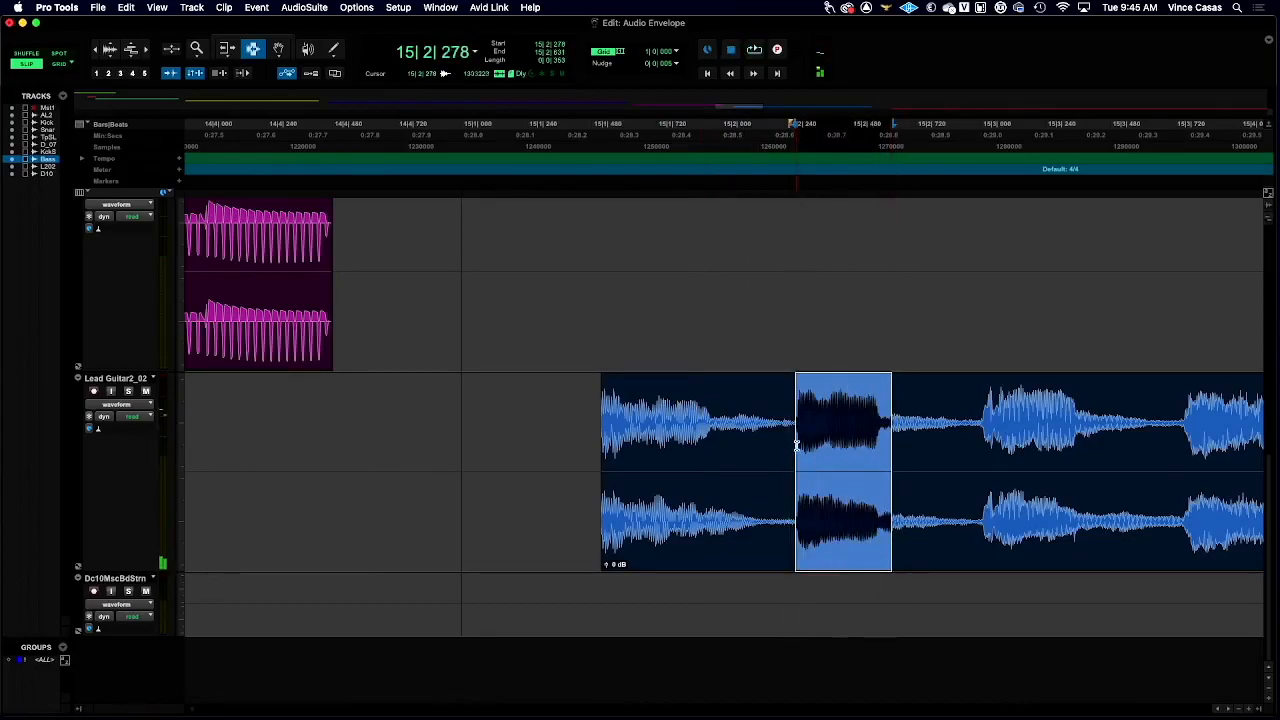
Play the first guitar note from its beginning, and audition only its sustained part from 15|1|665 to 15|1|905.
{"action": "scroll", "coordinate": [797, 446], "scroll_direction": "right", "scroll_amount": 4}
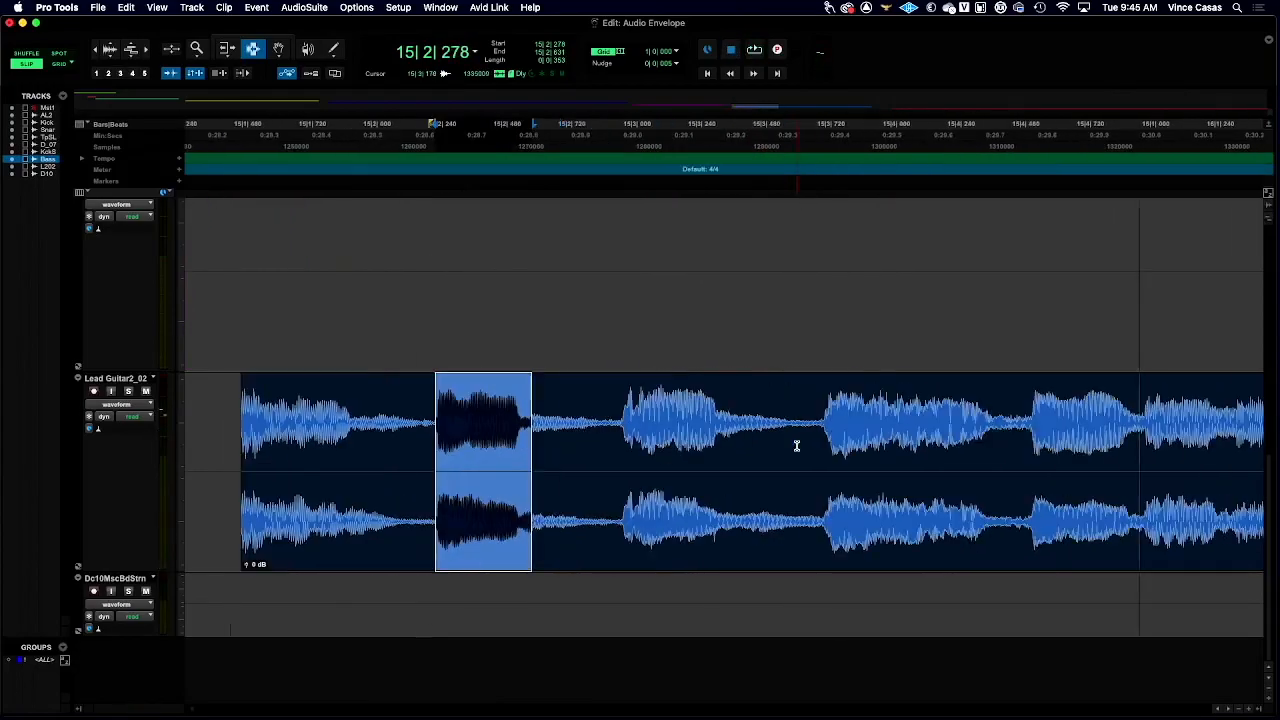
{"action": "left_click", "coordinate": [237, 415]}
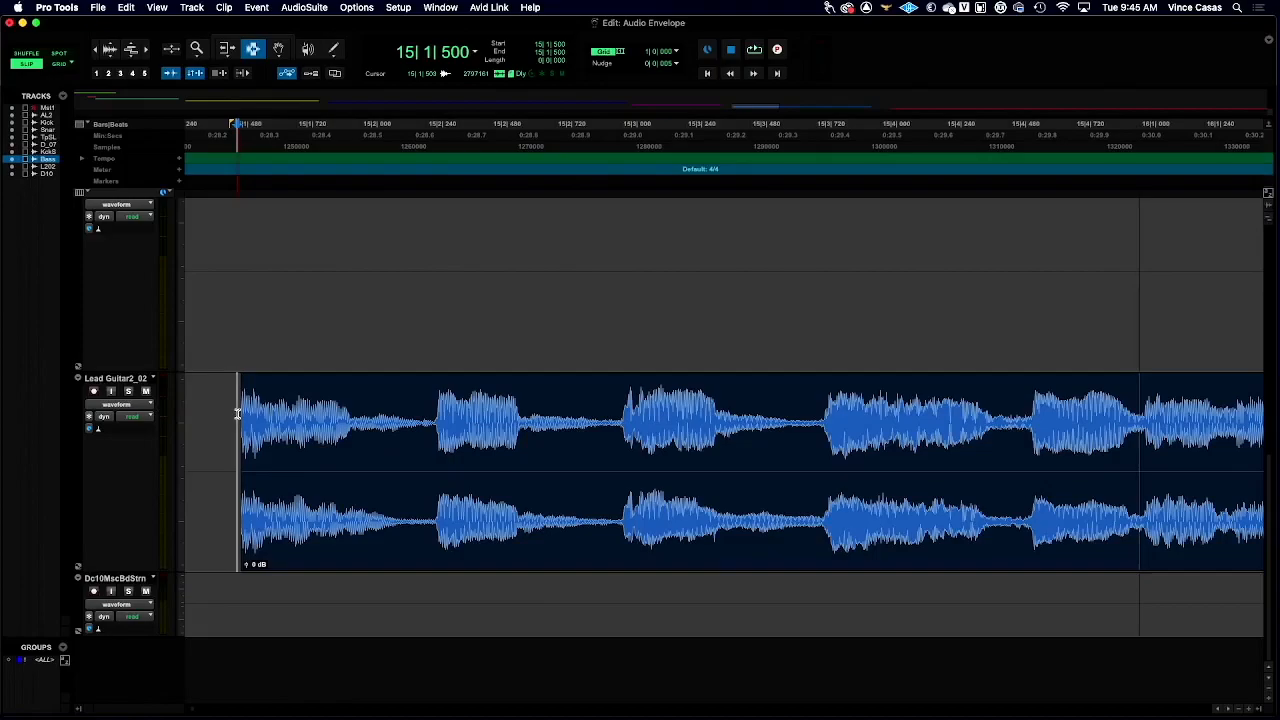
{"action": "left_click_drag", "start_coordinate": [238, 420], "coordinate": [347, 420]}
{"action": "key", "text": "space"}
{"action": "key", "text": "space"}
{"action": "left_click", "coordinate": [281, 412]}
{"action": "key", "text": "space"}
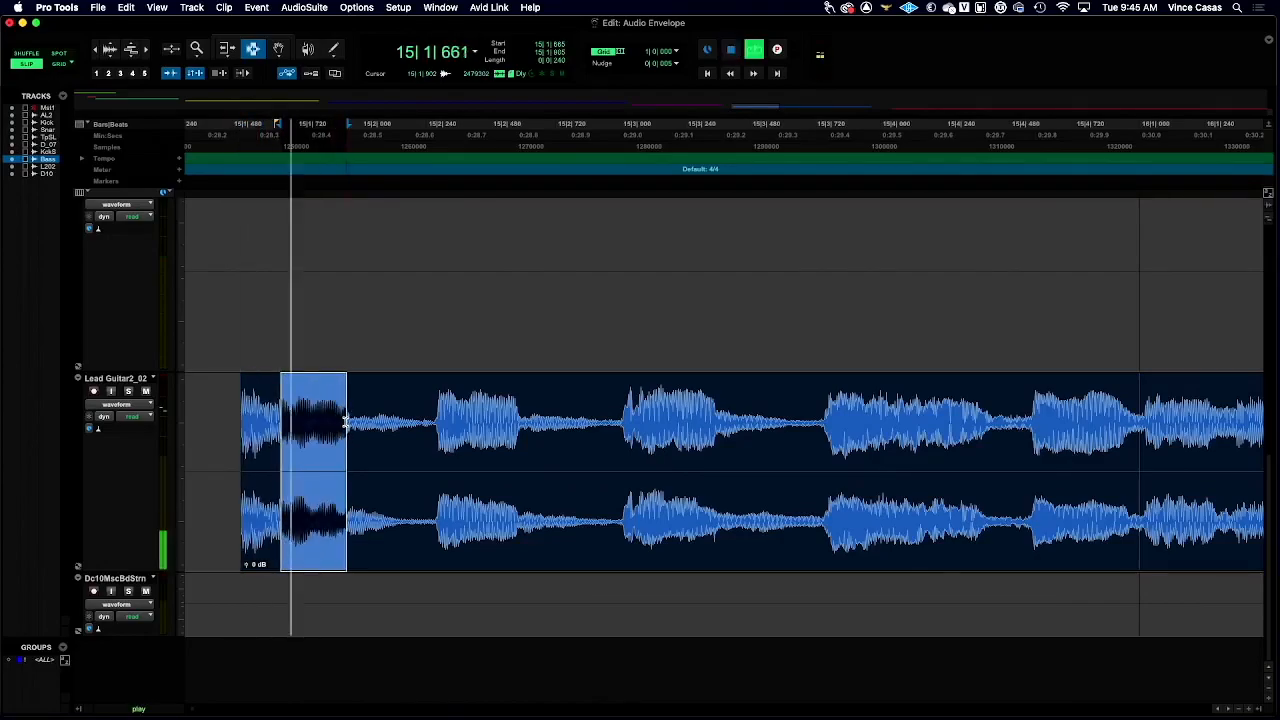
Highlight the first Lead Guitar2_02 note from 15|1|498 to 15|1|929.
{"action": "left_click_drag", "start_coordinate": [237, 415], "coordinate": [353, 423]}
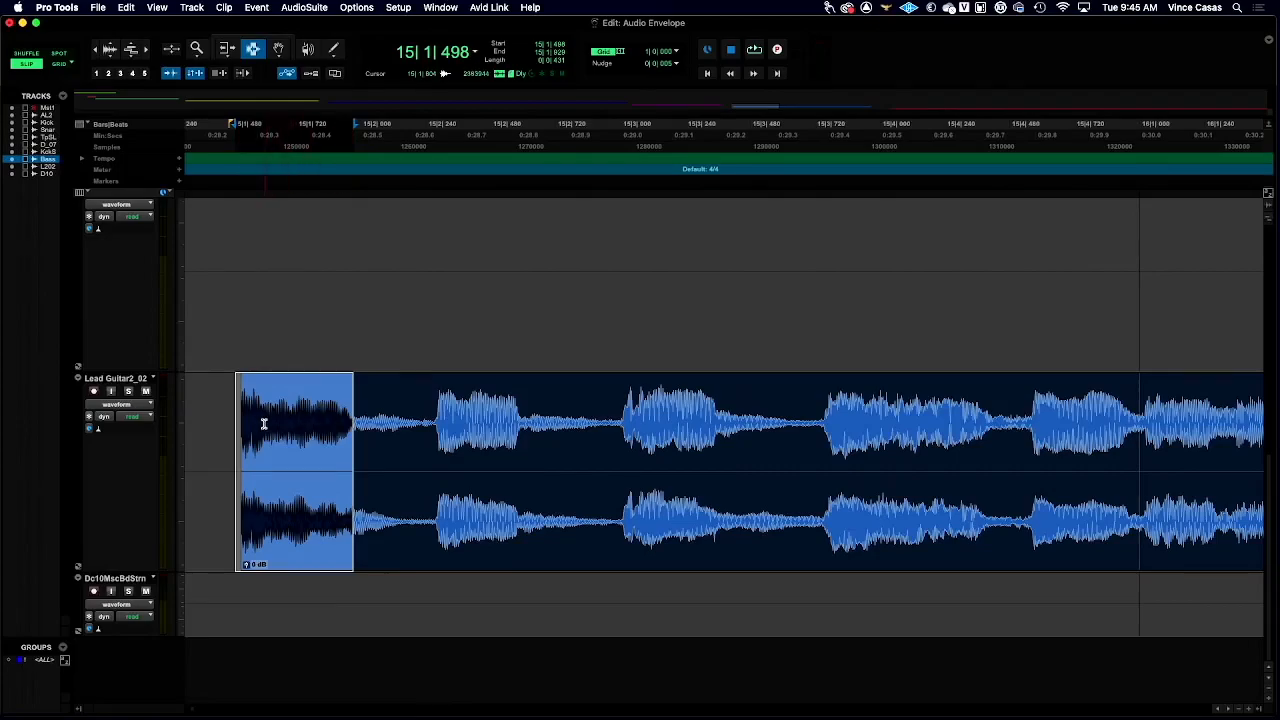
{"action": "key", "text": "ctrl+Tab"}
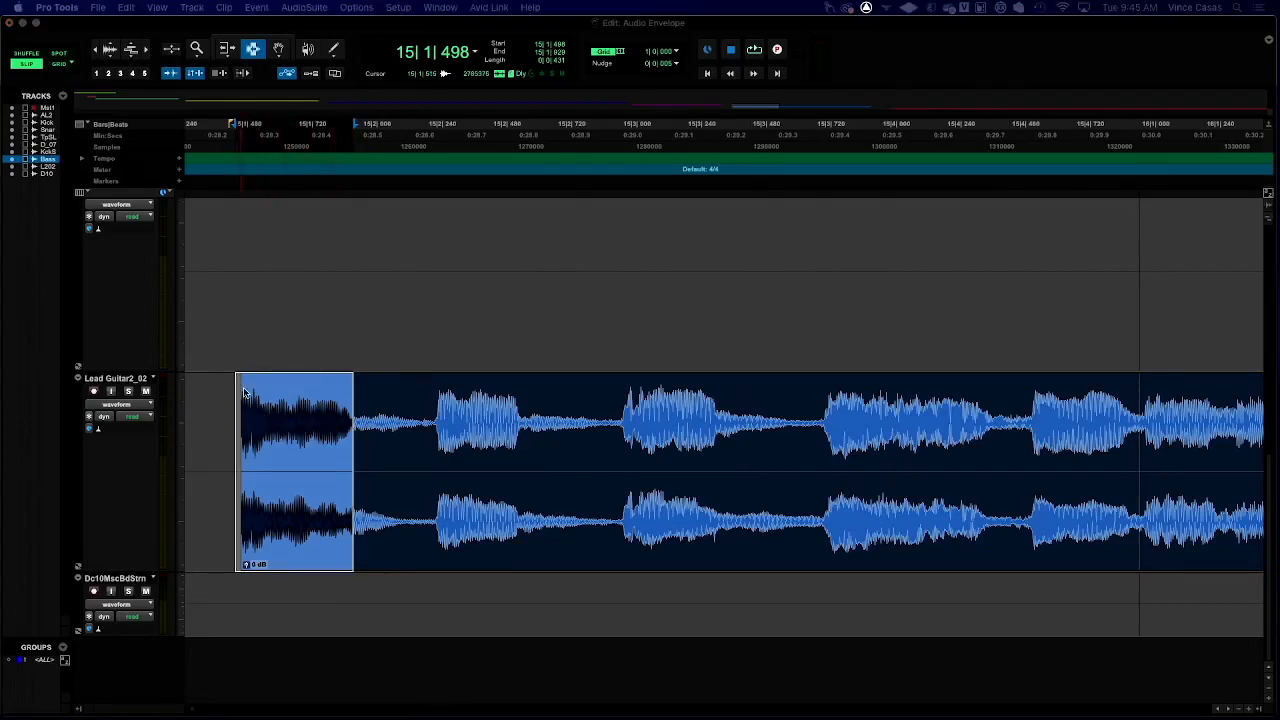